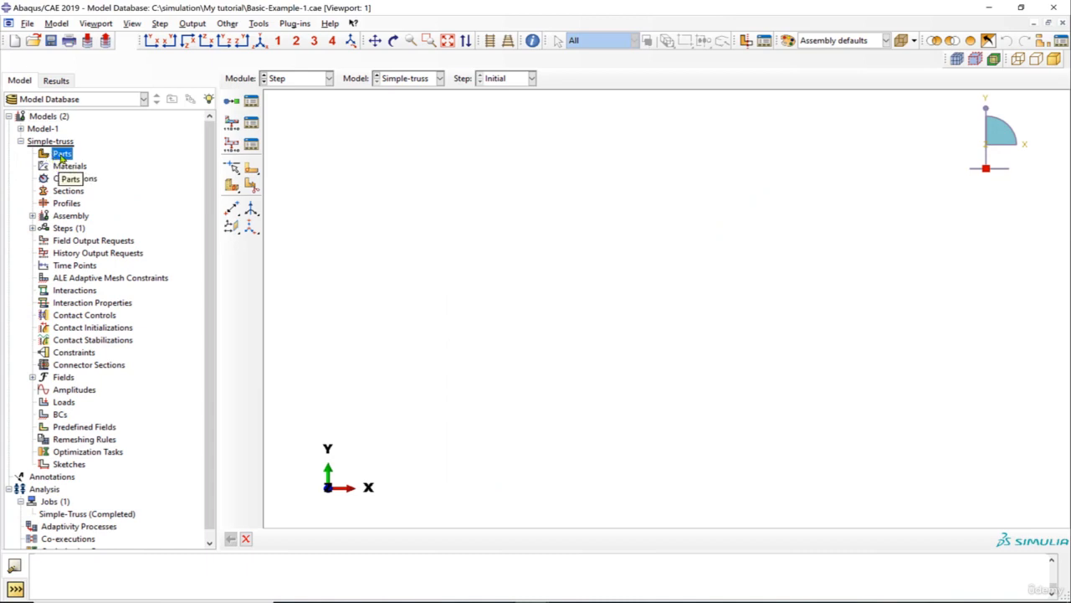
# - Switch to the Part module and define a new 2D planar deformable part with a wire base feature
pyautogui.click(301, 78)
pyautogui.click(279, 94)
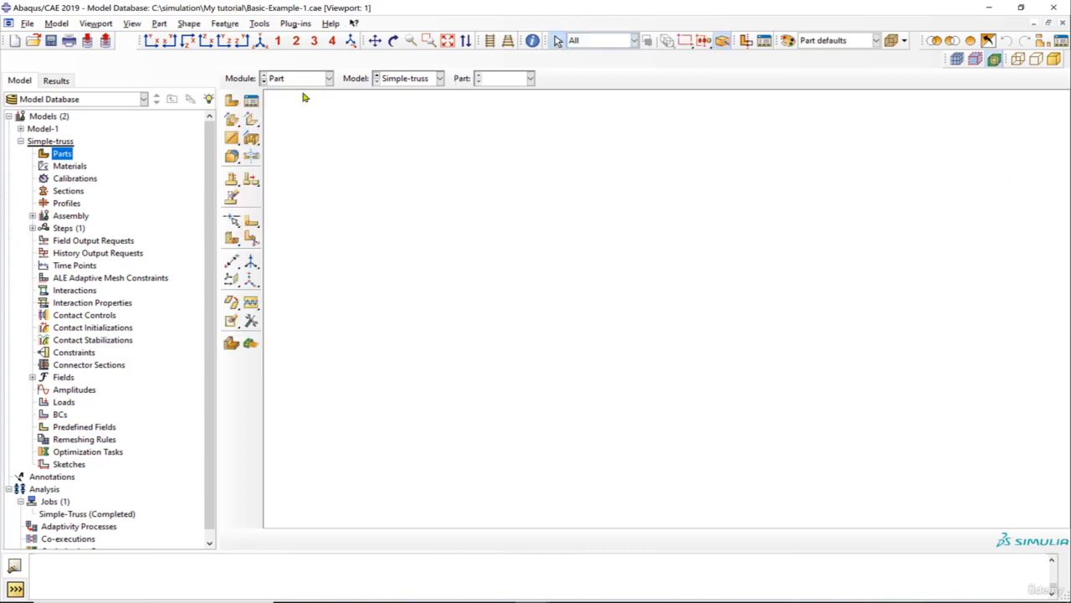
pyautogui.click(233, 101)
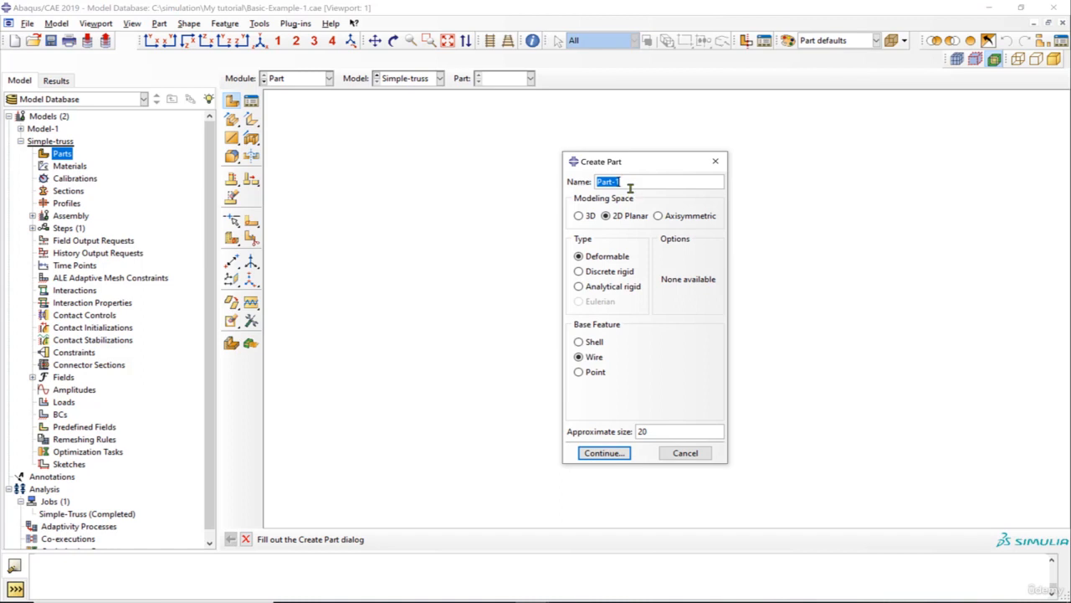
pyautogui.click(586, 216)
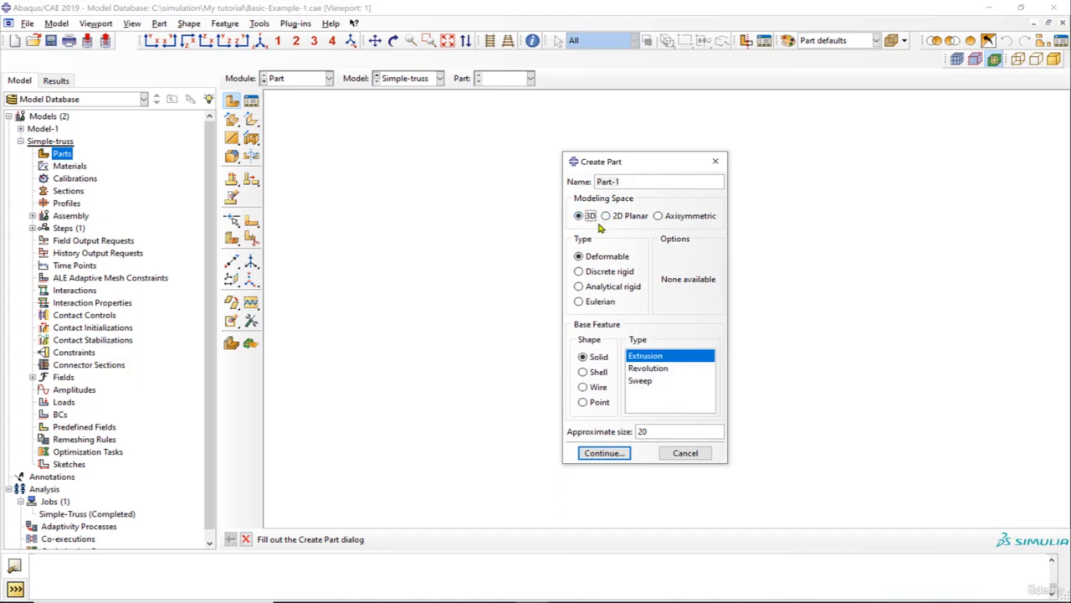
pyautogui.click(595, 387)
pyautogui.click(606, 216)
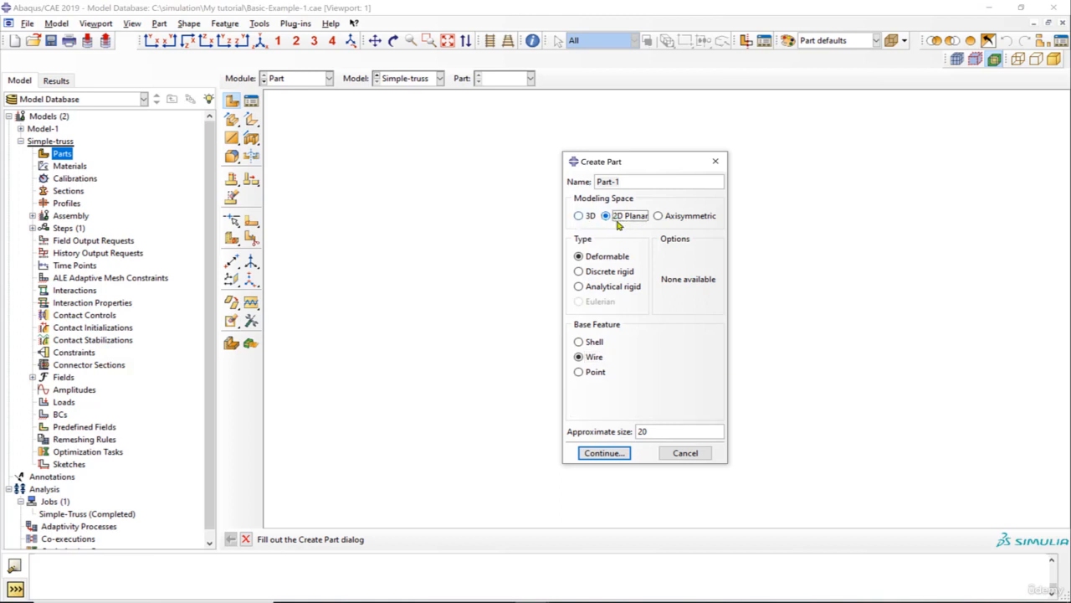
pyautogui.click(595, 359)
pyautogui.doubleClick(674, 432)
# - Switch to the PowerPoint presentation and review the truss example slides to judge the size of the model
pyautogui.click(601, 599)
pyautogui.click(666, 531)
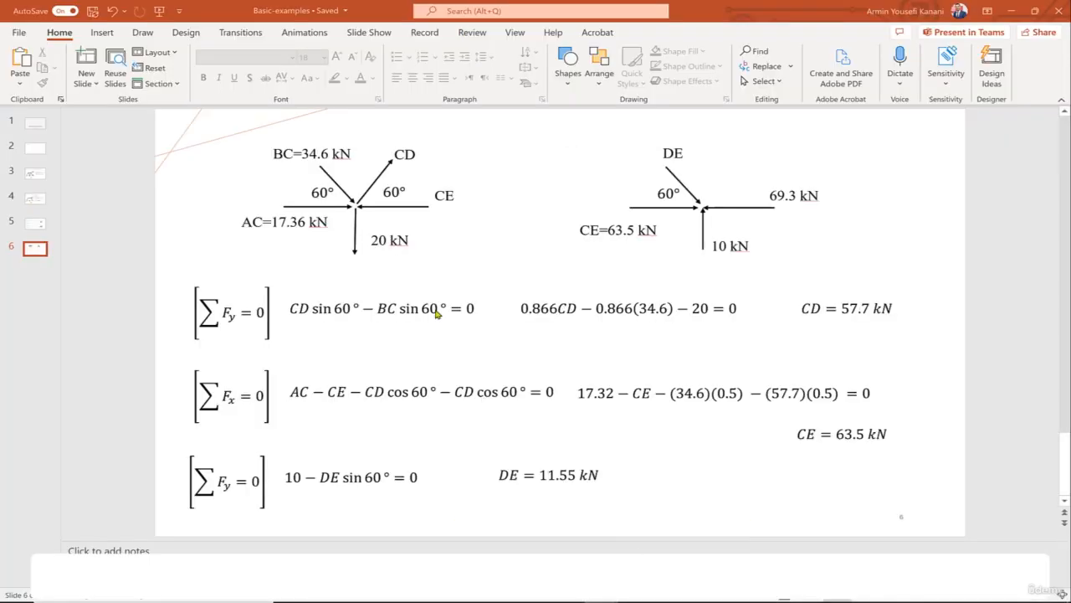
pyautogui.scroll(2, 208, 199)
pyautogui.scroll(1, 208, 198)
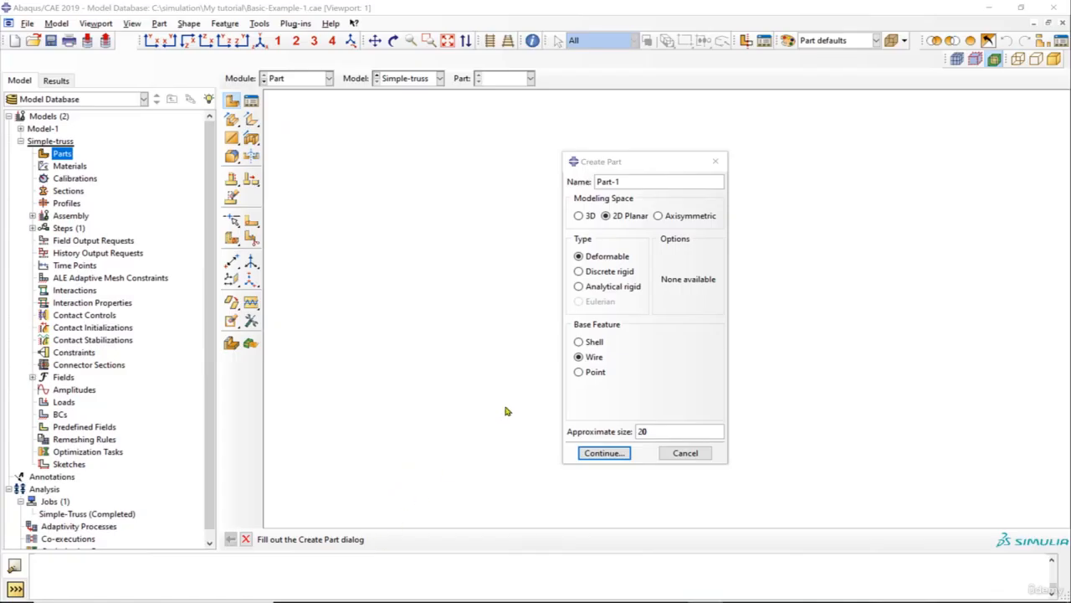
# - Back in Abaqus/CAE, start the part sketch with approximate size 20 and place horizontal and vertical construction lines through the origin
pyautogui.click(653, 429)
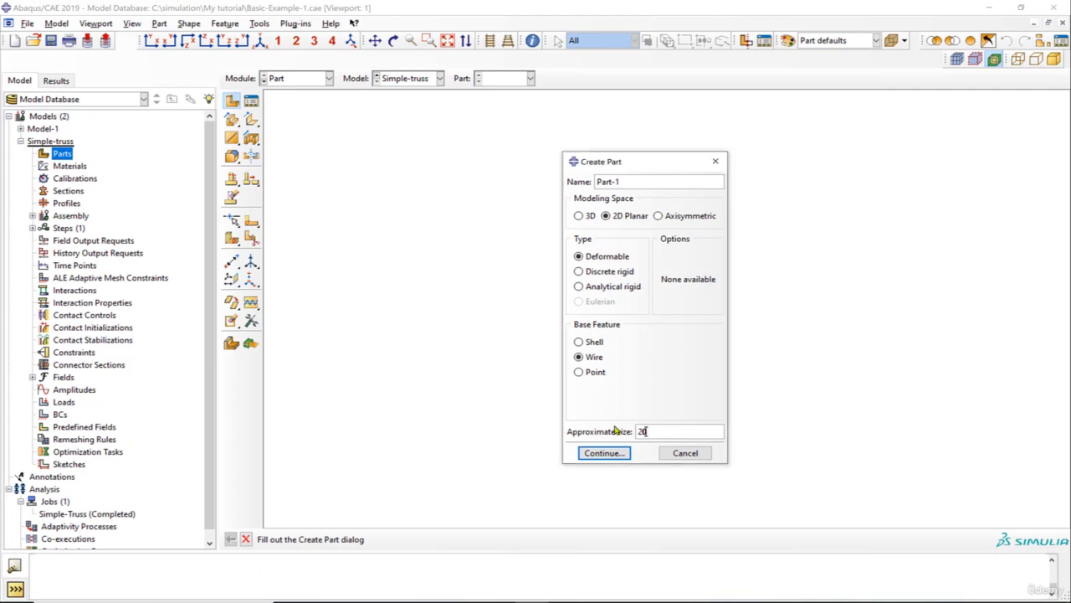
pyautogui.click(614, 457)
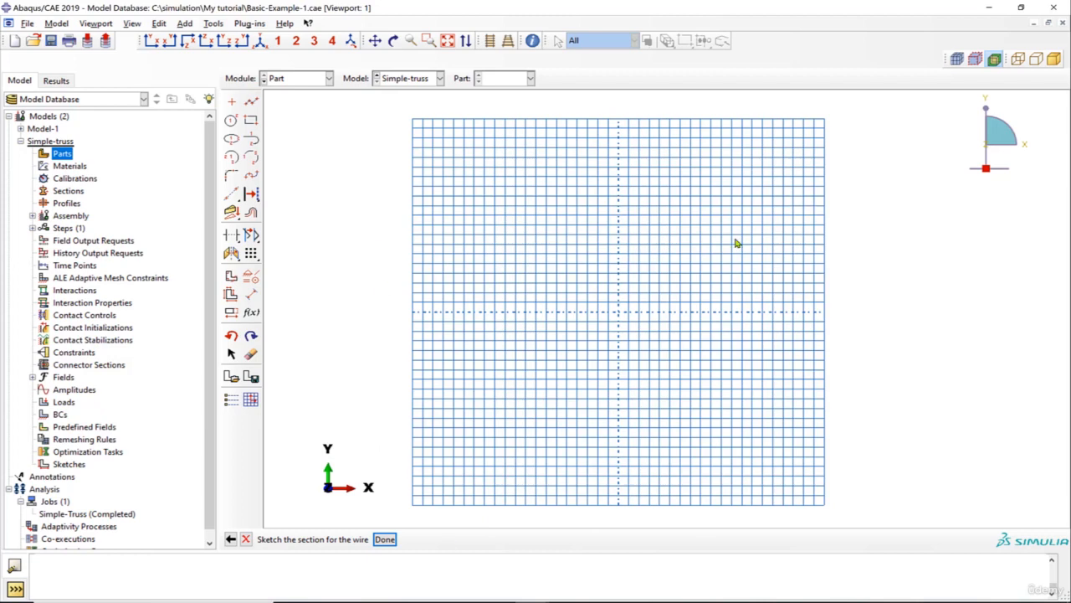
pyautogui.scroll(1, 662, 321)
pyautogui.scroll(5, 660, 318)
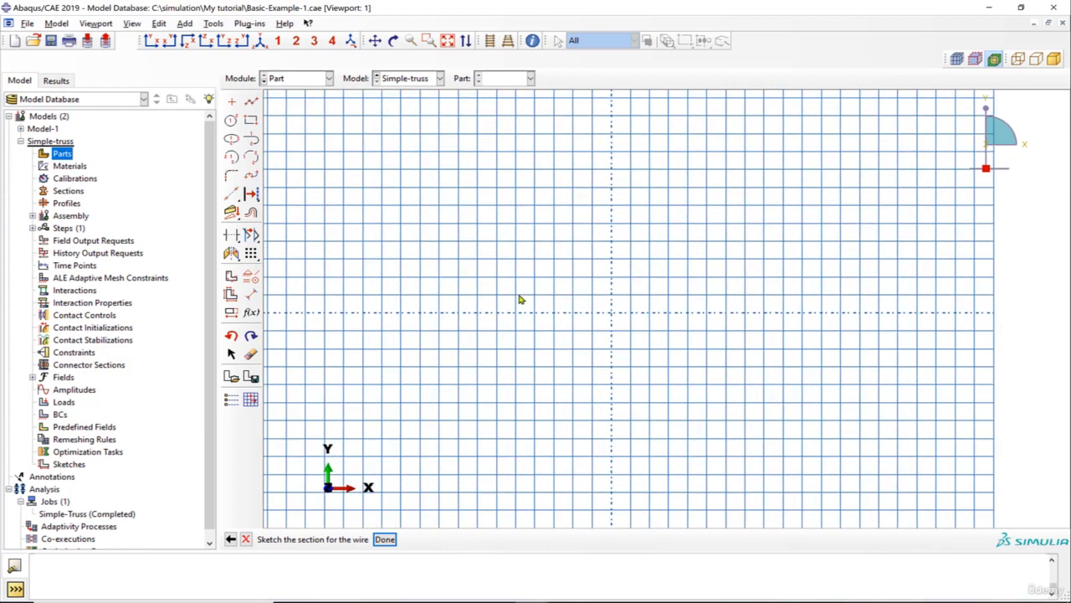
pyautogui.click(232, 193)
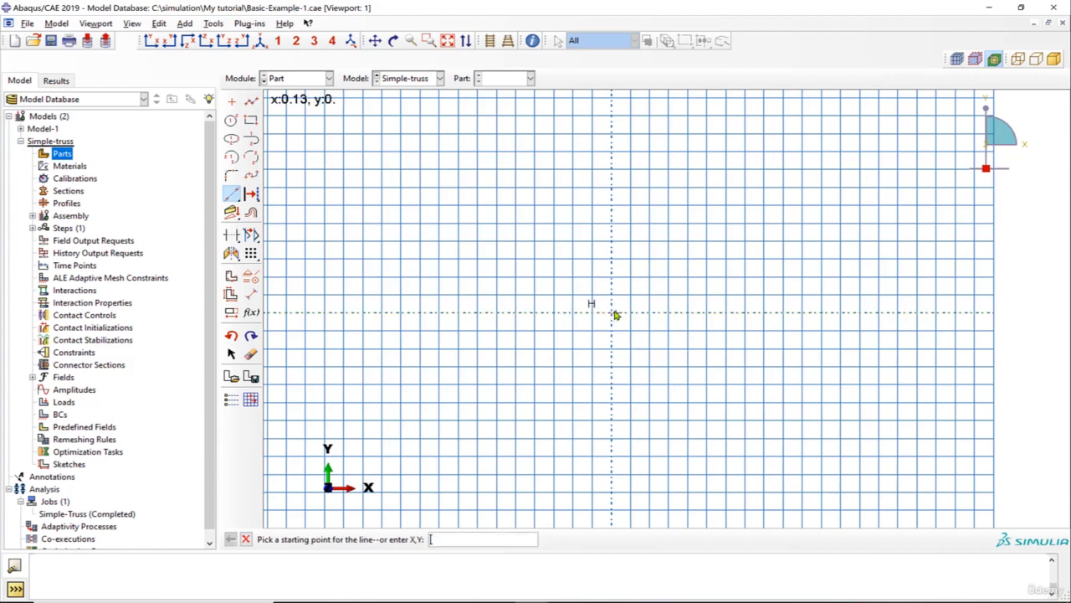
pyautogui.scroll(-1, 741, 313)
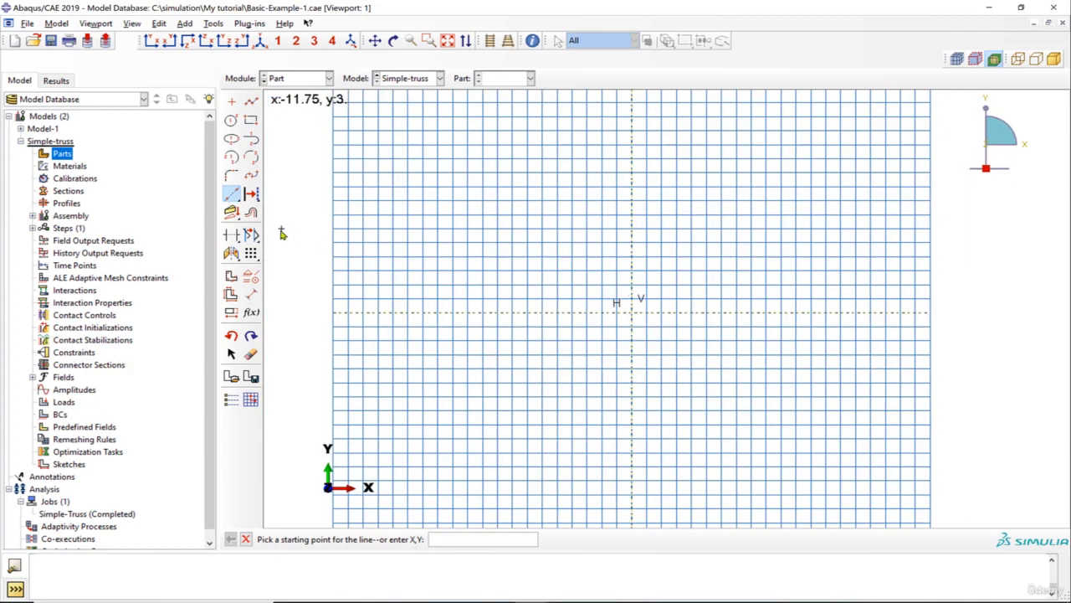
# - Apply a Fixed constraint to both construction lines
pyautogui.click(256, 280)
pyautogui.click(1001, 298)
pyautogui.moveTo(745, 278); pyautogui.dragTo(589, 374)
pyautogui.click(407, 539)
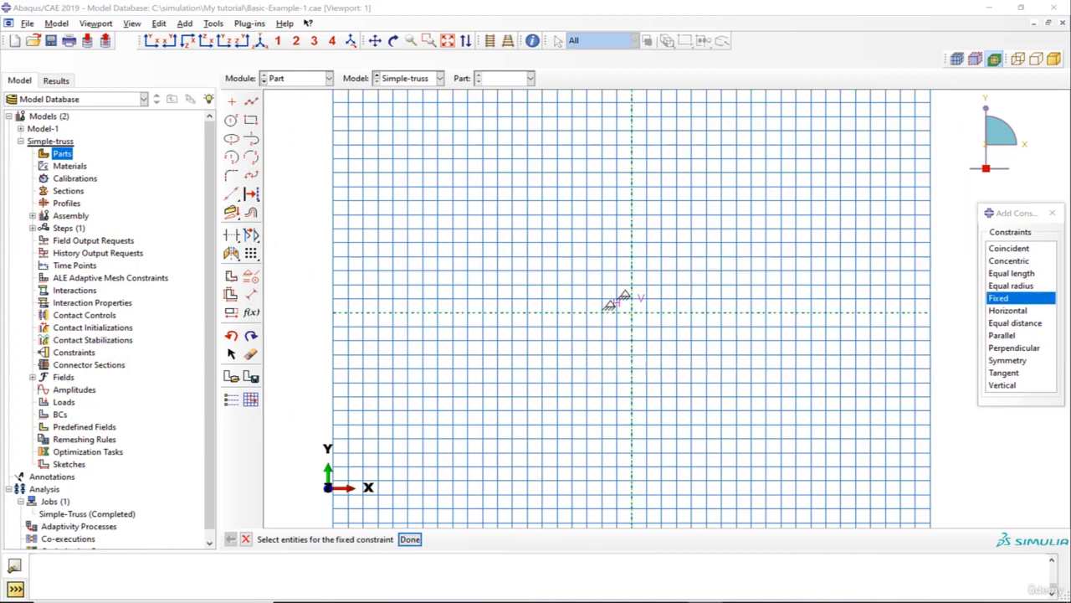
# - Sketch the truss outline with connected lines: bottom chord from about x=-4 through the origin to 4.5, top chord about 5 long at y=4
pyautogui.click(251, 101)
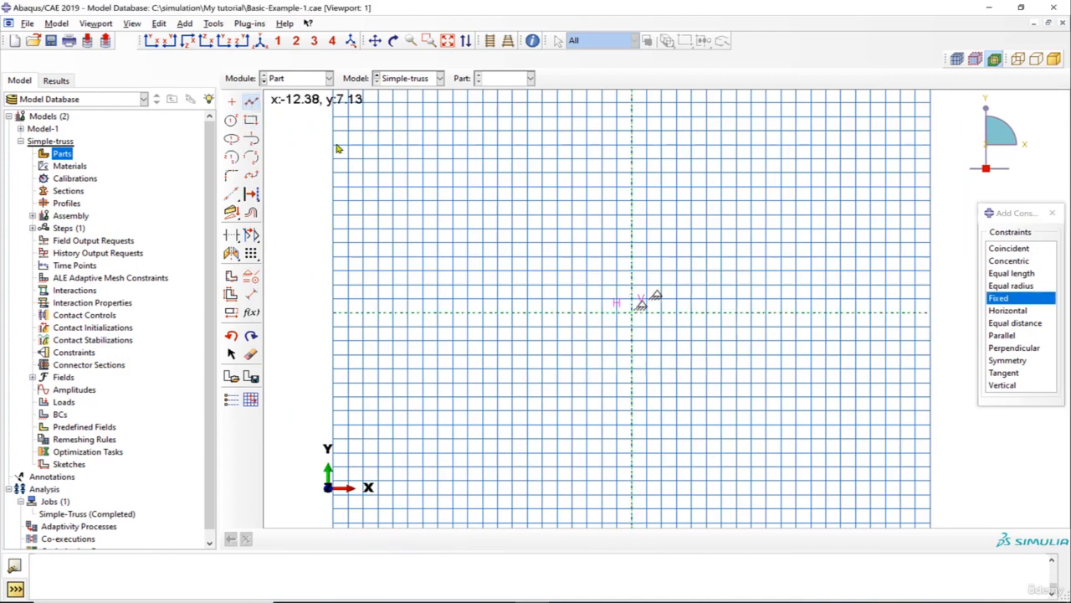
pyautogui.click(513, 314)
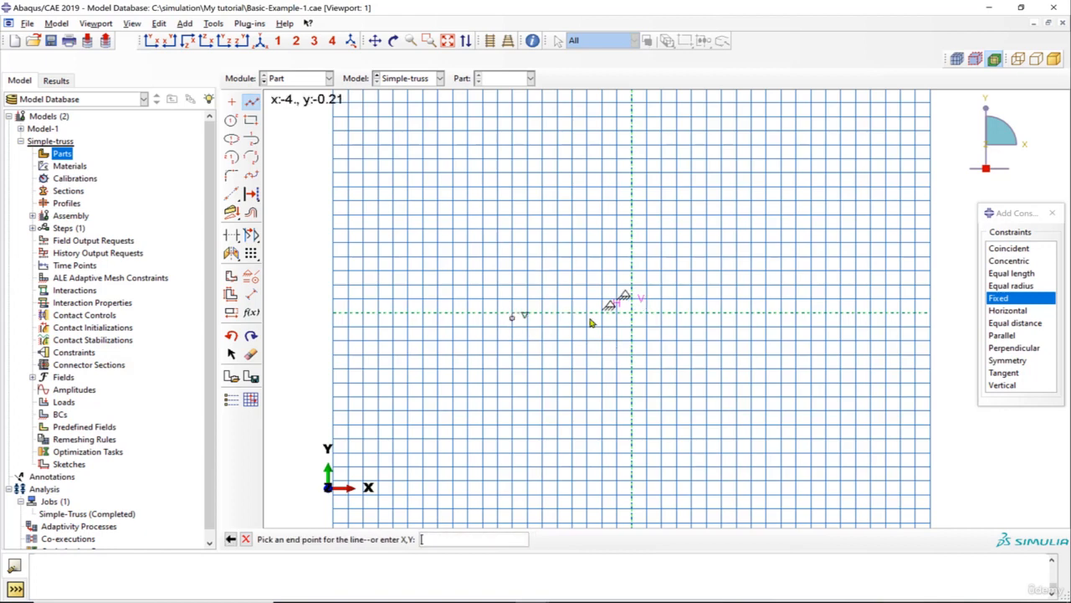
pyautogui.click(633, 314)
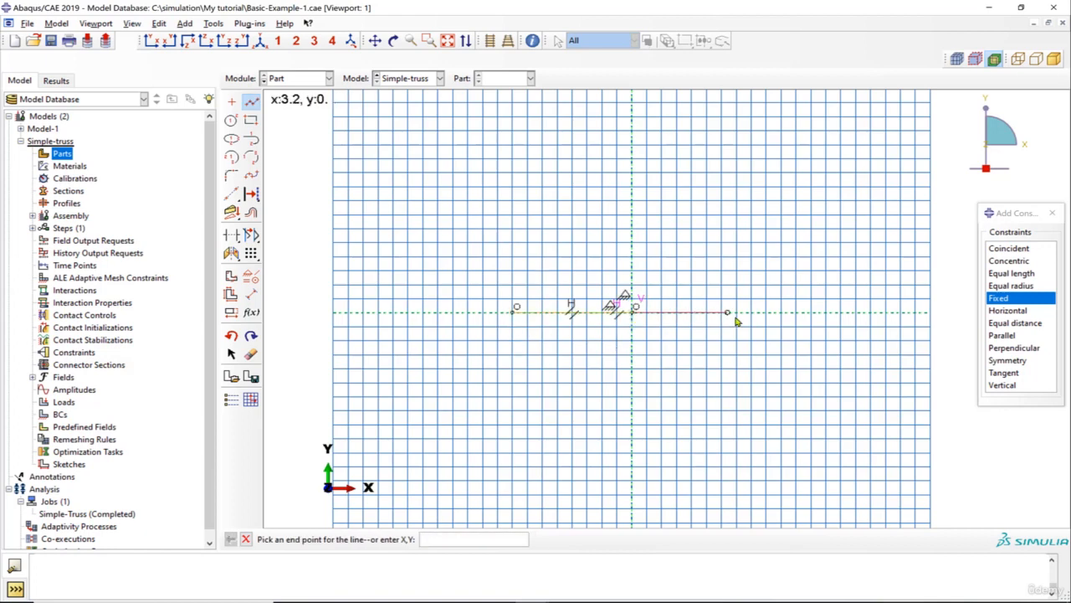
pyautogui.click(765, 313)
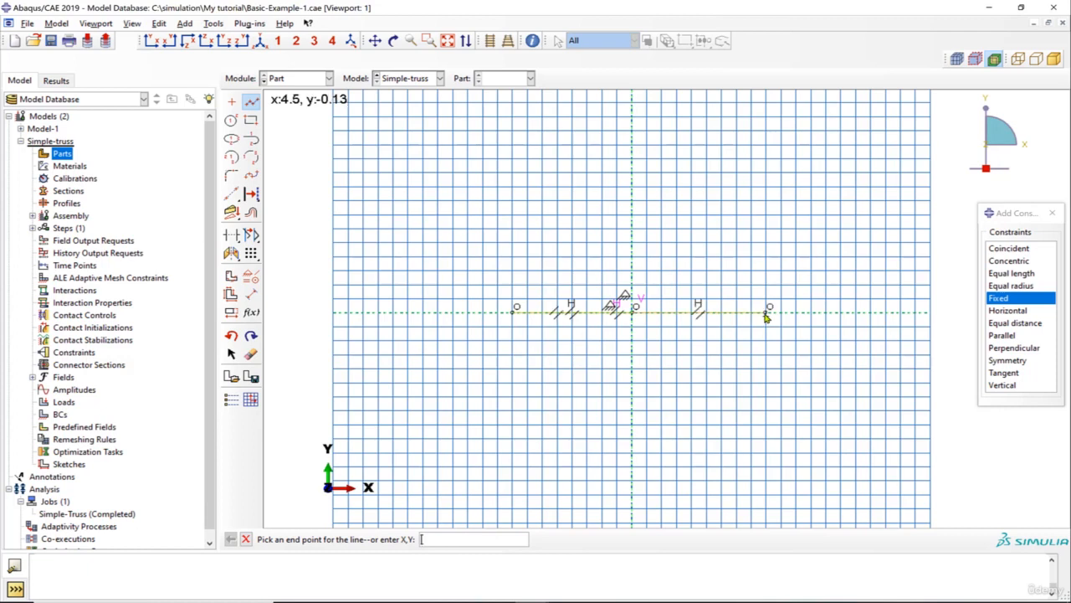
pyautogui.click(707, 202)
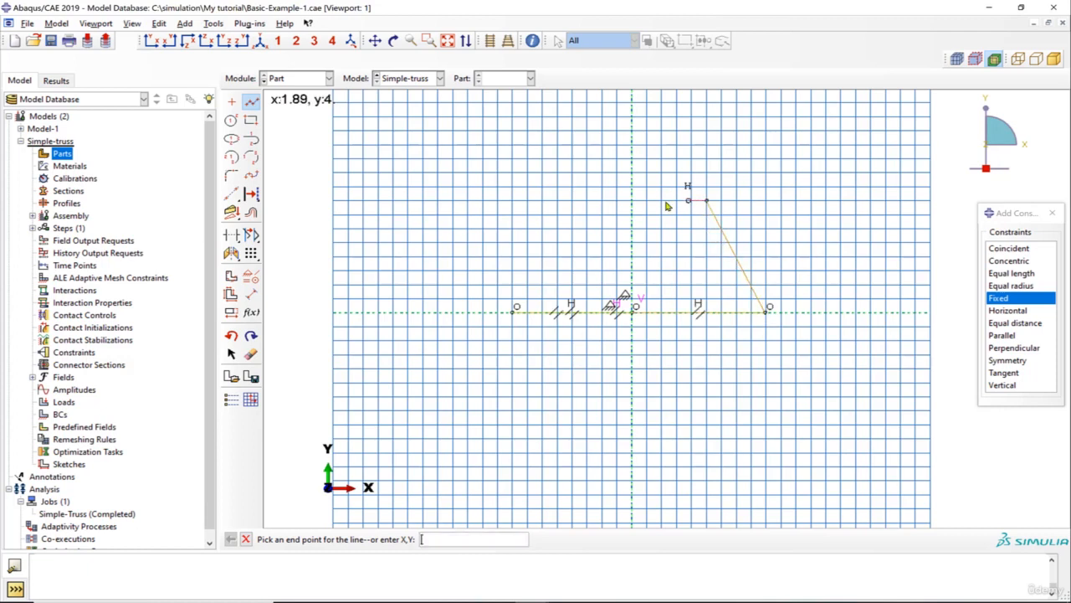
pyautogui.click(558, 202)
pyautogui.click(513, 311)
# - Draw the two inner diagonals of the truss, joining both upper joints to the bottom middle joint at the origin
pyautogui.click(558, 202)
pyautogui.click(635, 309)
pyautogui.click(707, 203)
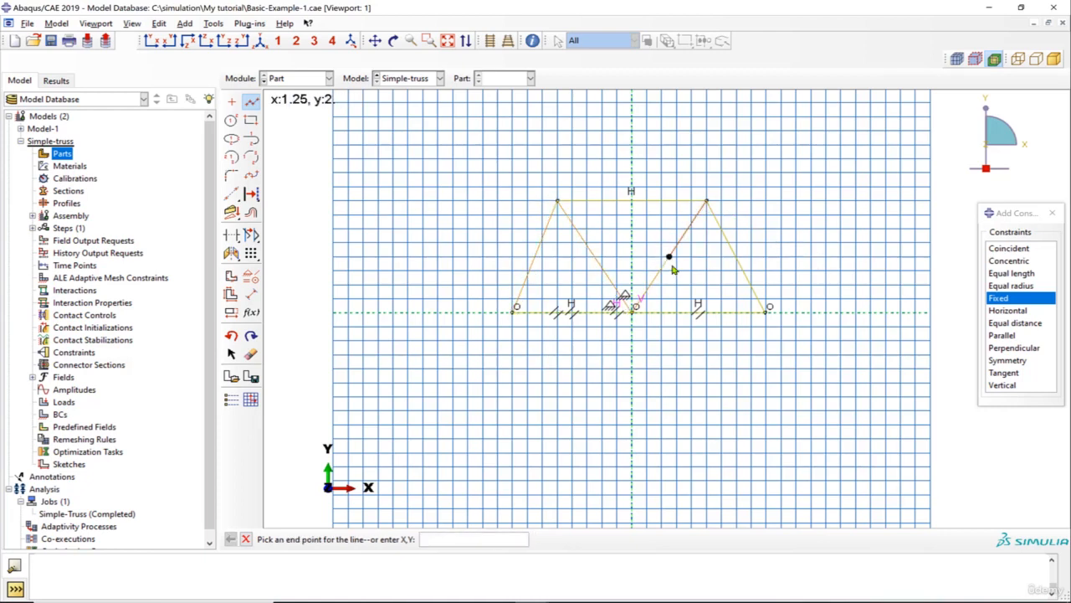
pyautogui.middleClick(680, 261)
# - Dimension the left half of the bottom chord horizontally and set it to 5
pyautogui.scroll(1, 681, 260)
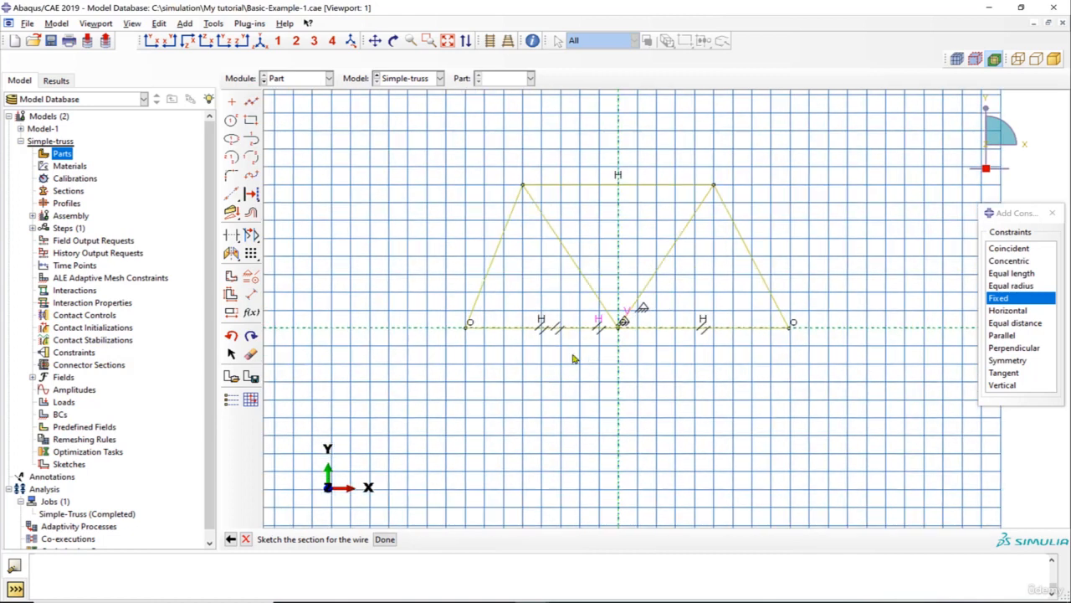
pyautogui.click(251, 293)
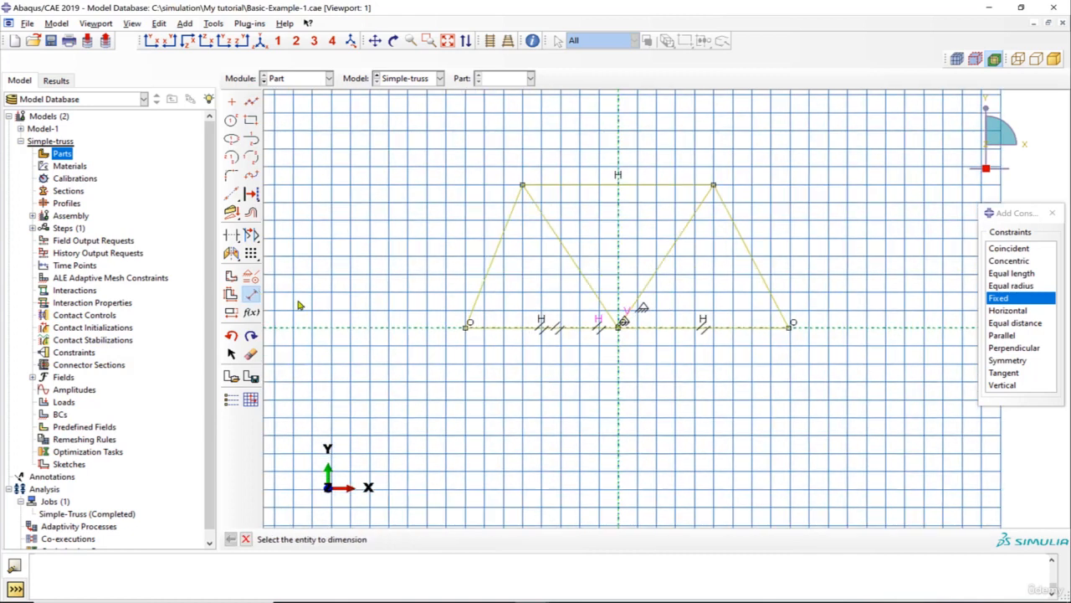
pyautogui.click(466, 327)
pyautogui.click(618, 327)
pyautogui.click(577, 374)
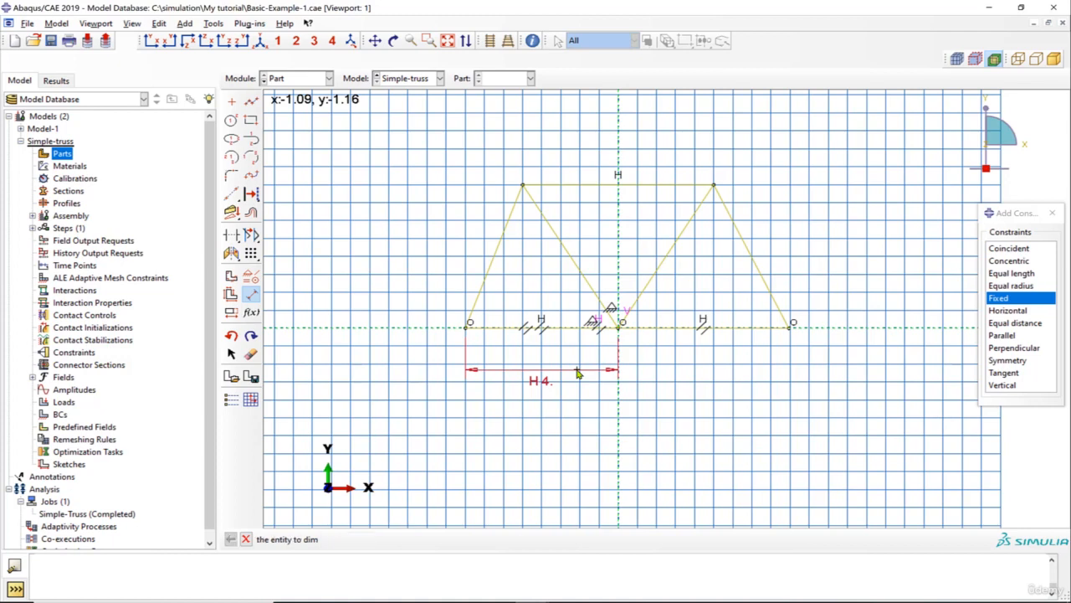
pyautogui.write('5')
pyautogui.press('Return')
# - Dimension the right half of the bottom chord horizontally and set it to 5
pyautogui.click(618, 327)
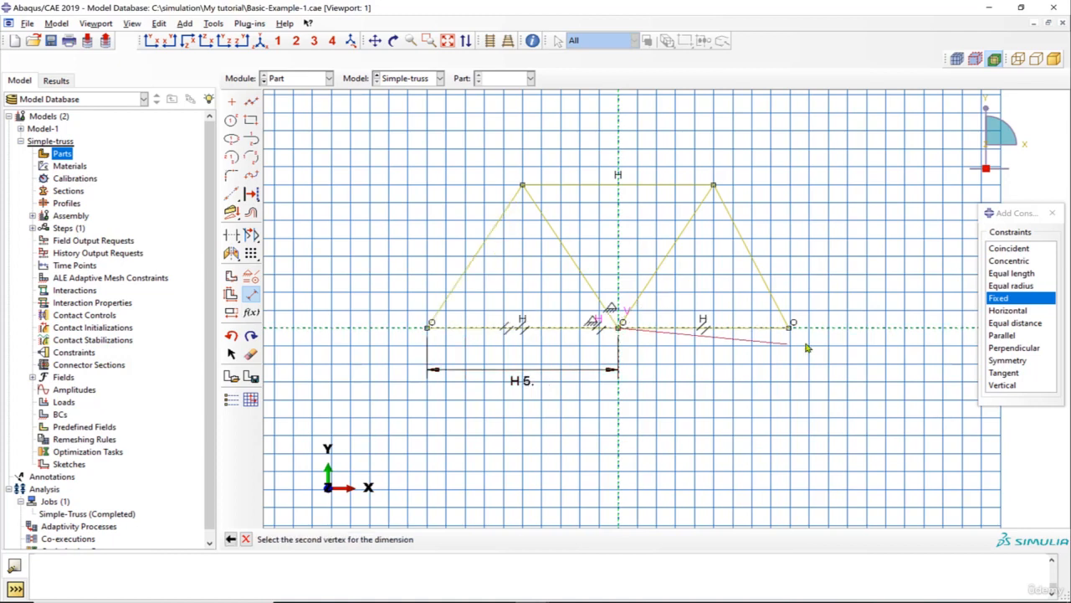
pyautogui.click(791, 326)
pyautogui.click(763, 367)
pyautogui.write('5')
pyautogui.press('Return')
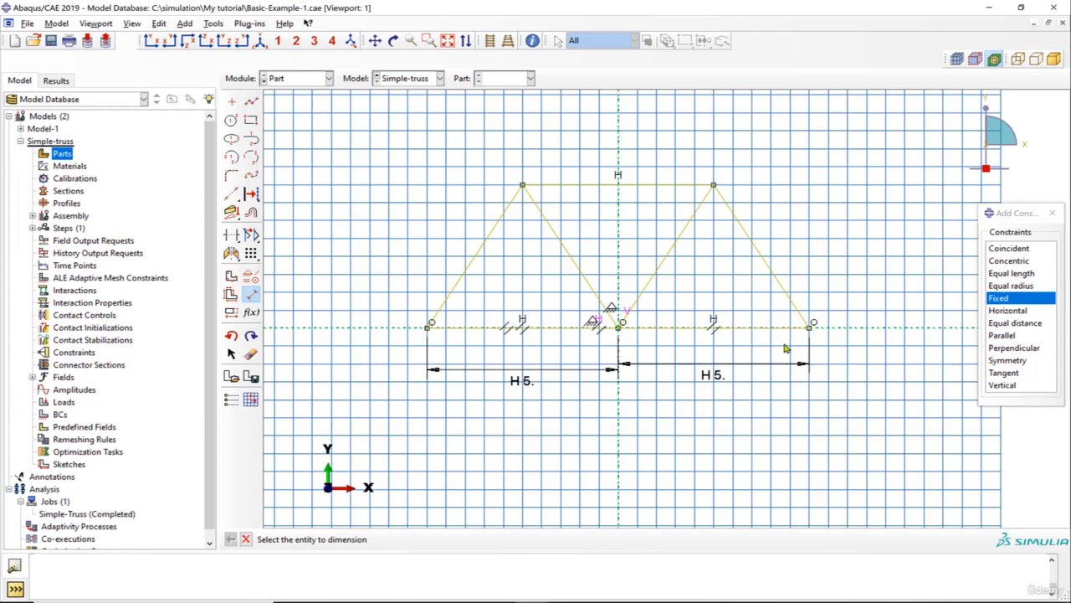
# - Dimension the distance from the vertical construction line to the upper left joint as 2.5
pyautogui.click(618, 147)
pyautogui.click(525, 187)
pyautogui.click(566, 158)
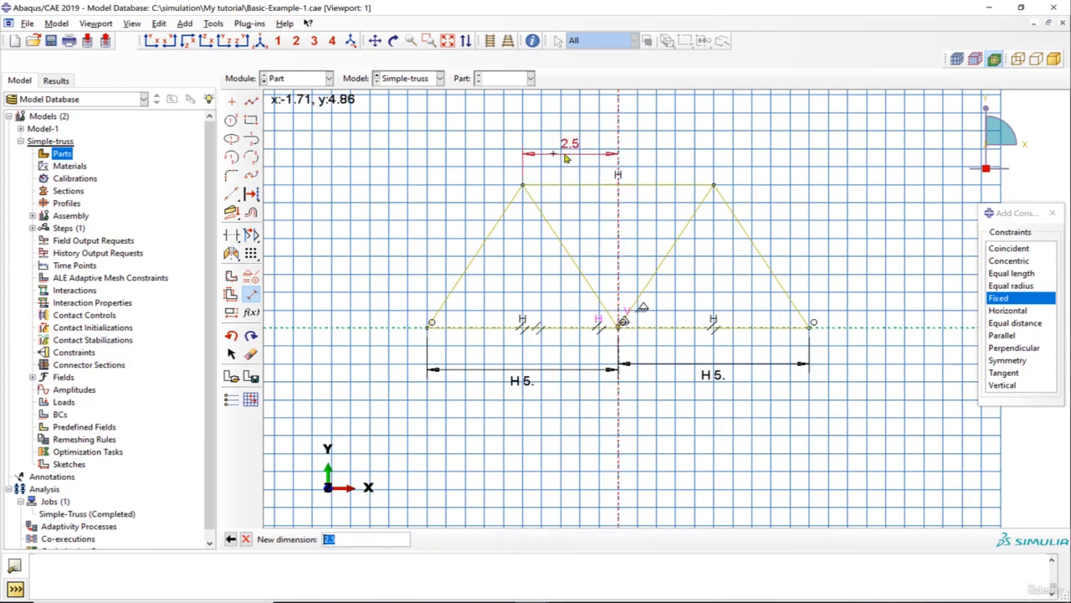
pyautogui.press('Return')
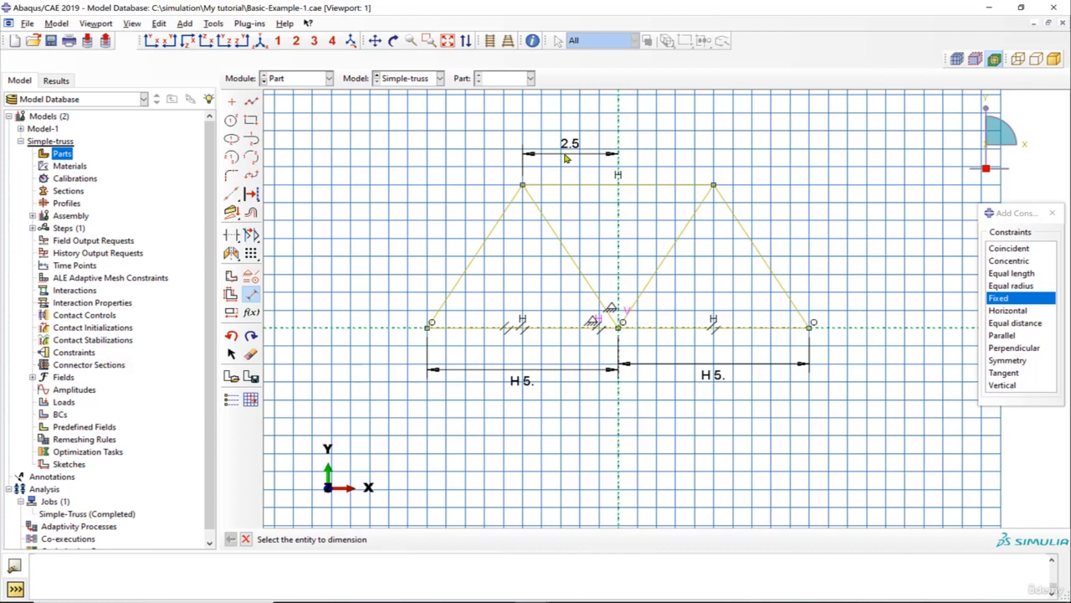
# - Dimension the top chord horizontally between the two upper joints as 5
pyautogui.click(522, 185)
pyautogui.click(713, 185)
pyautogui.click(700, 134)
pyautogui.press('Return')
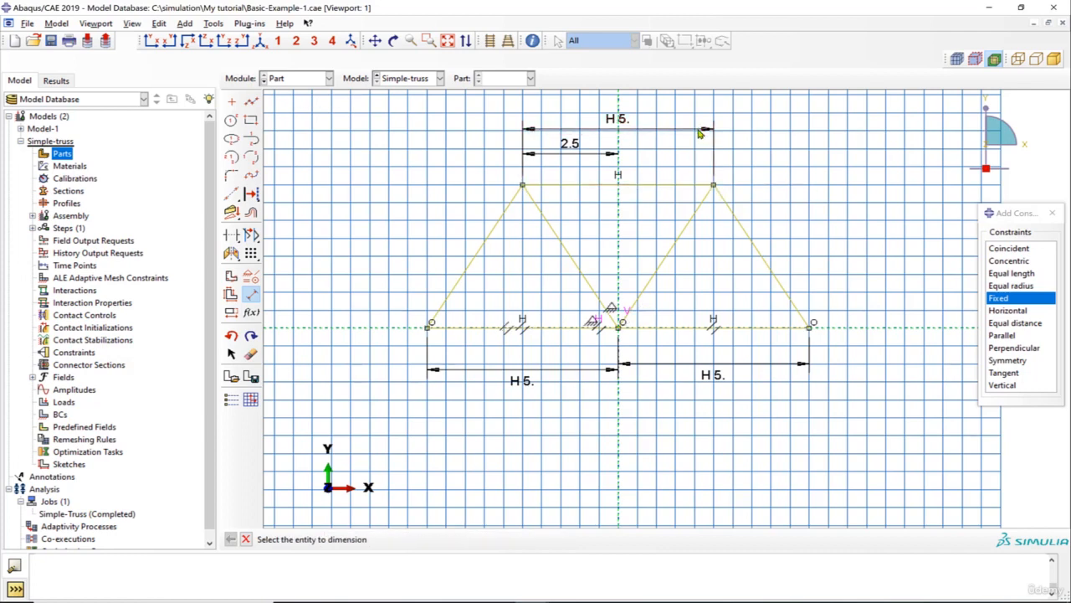
# - Dimension the outer left inclined member along its length and set it to 5
pyautogui.click(522, 185)
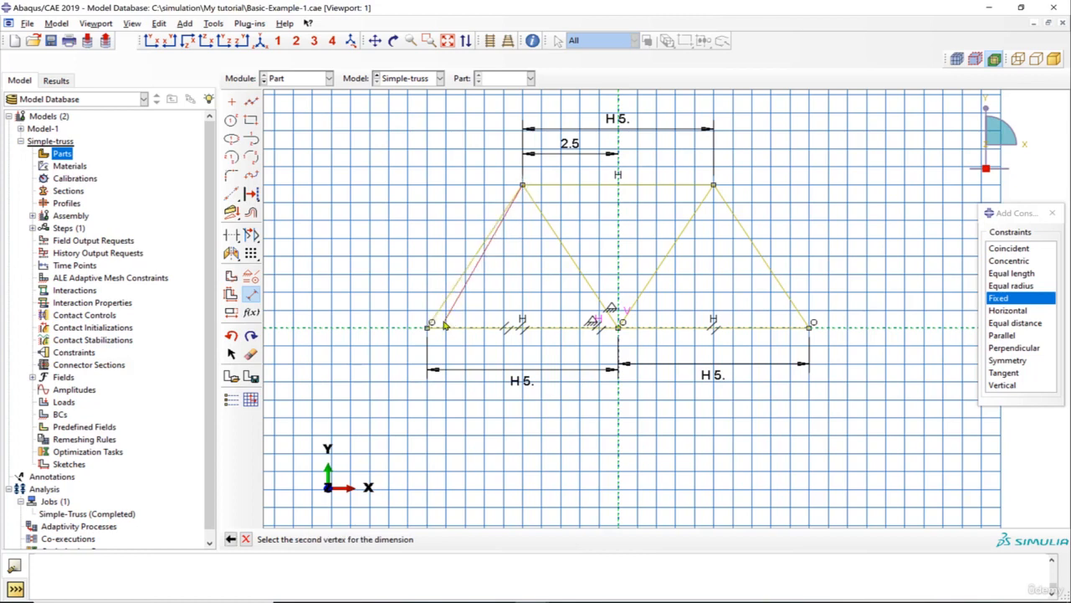
pyautogui.click(431, 325)
pyautogui.click(376, 169)
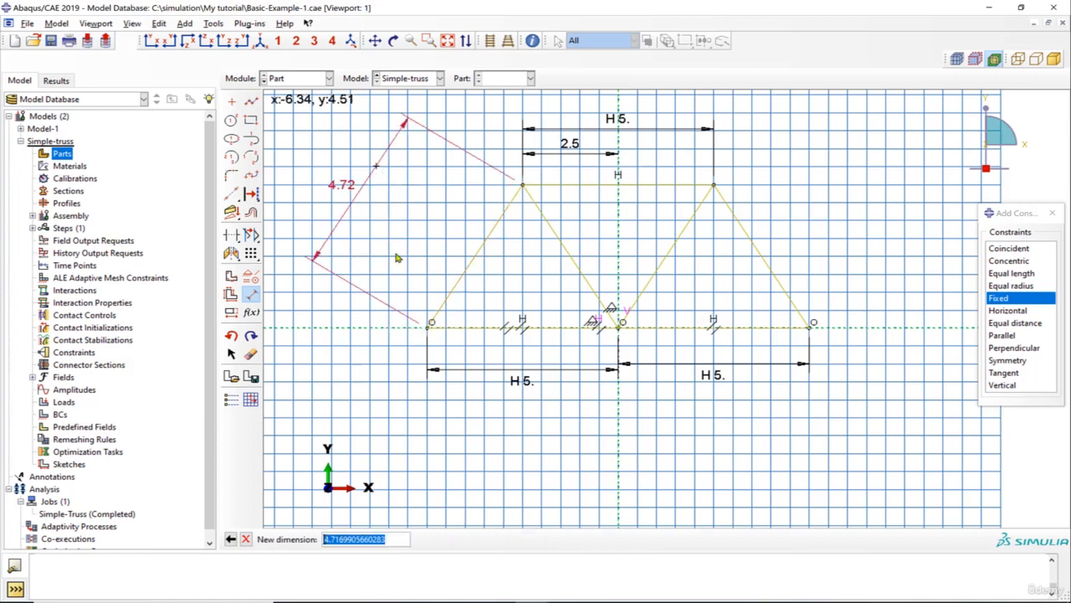
pyautogui.write('5')
pyautogui.press('Return')
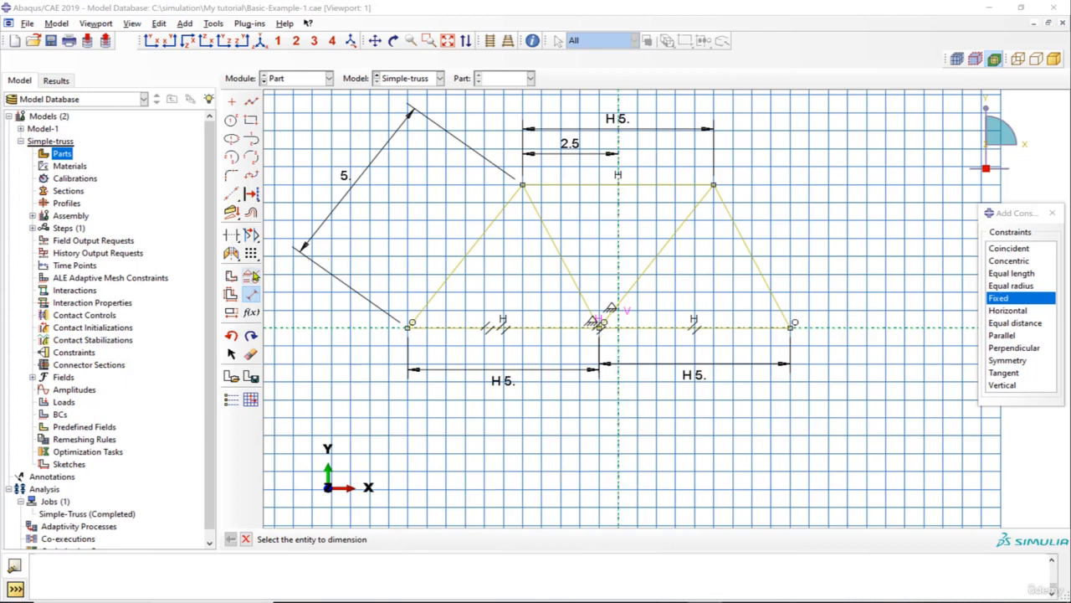
# - Make the bottom middle joint coincident with the vertical construction line and end the constraint command
pyautogui.click(1008, 249)
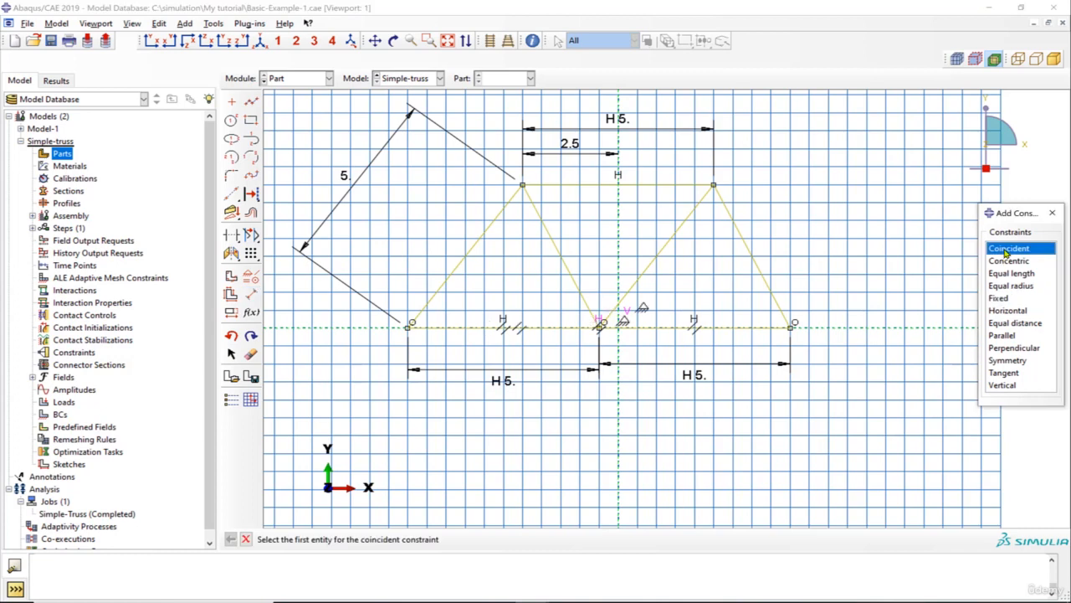
pyautogui.click(599, 327)
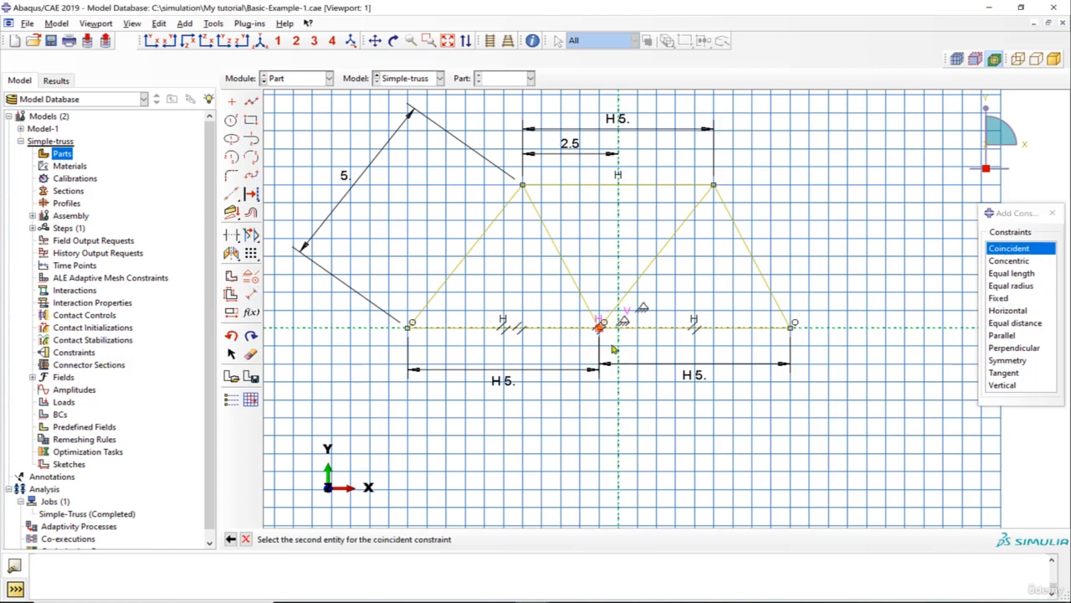
pyautogui.click(618, 345)
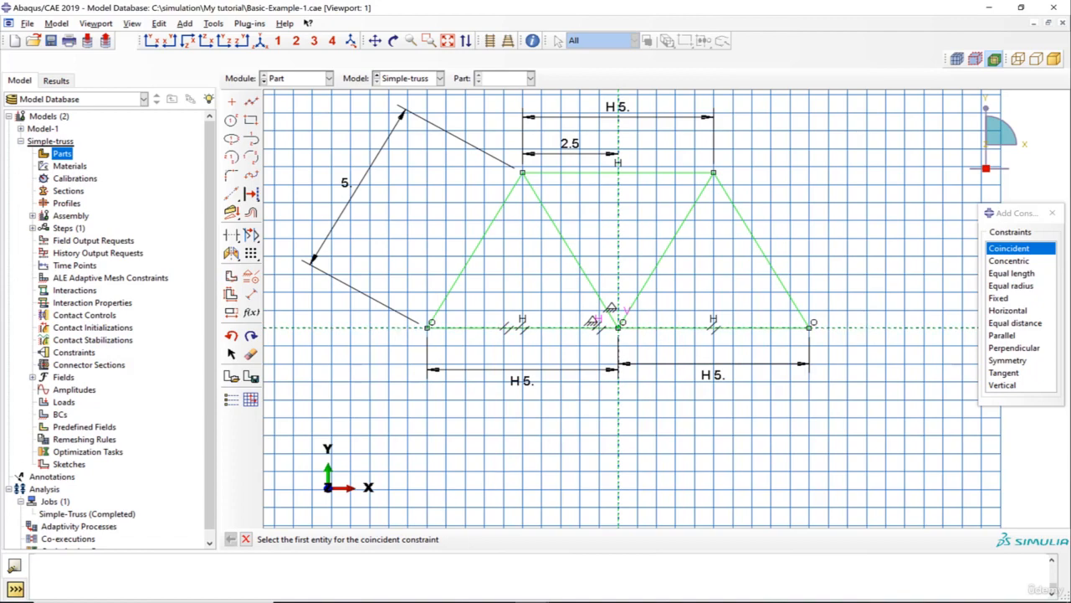
pyautogui.click(245, 539)
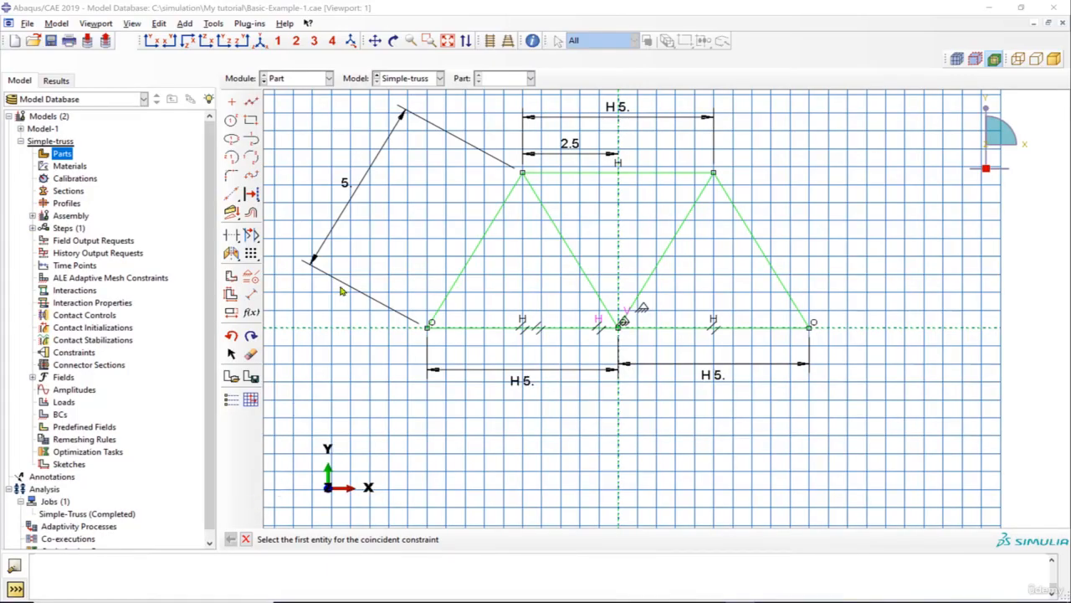
# - Sketch an overhanging member from the upper right joint outward and upward, perpendicular to the outer right inclined member
pyautogui.click(251, 100)
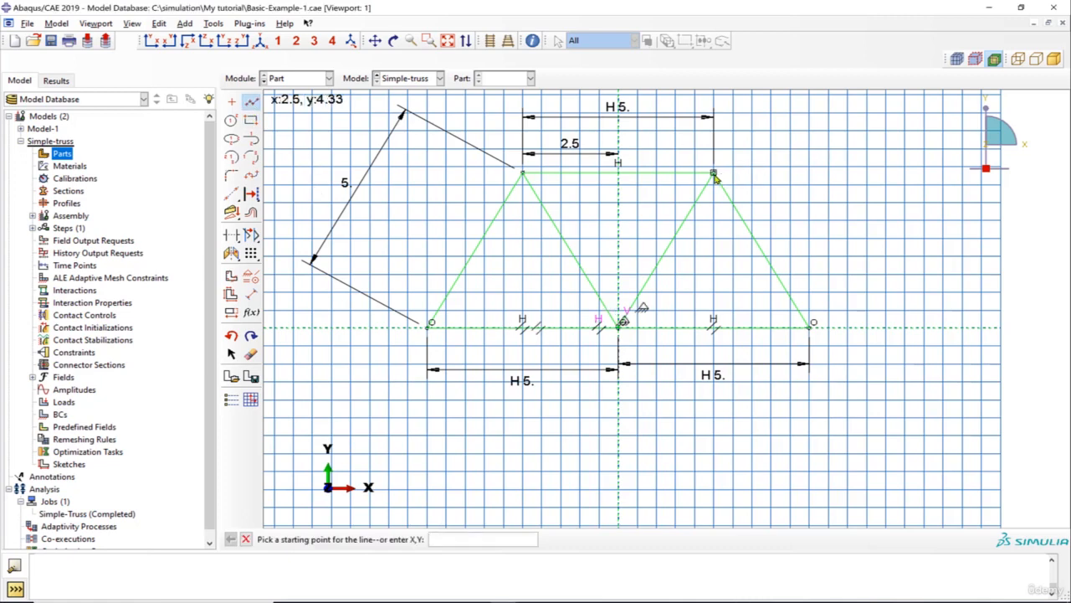
pyautogui.click(713, 173)
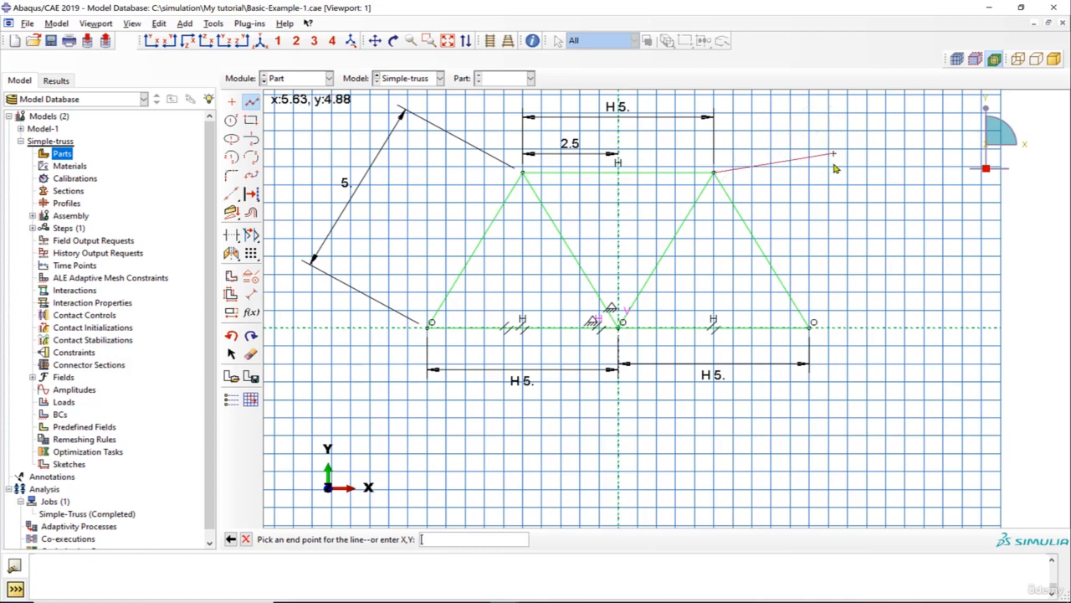
pyautogui.click(829, 110)
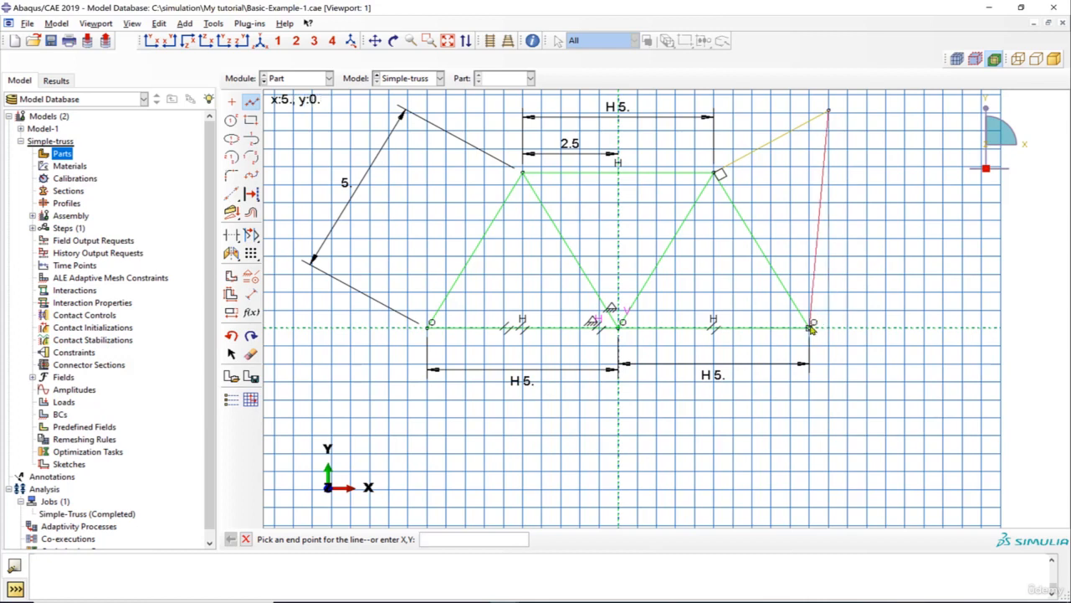
pyautogui.press('Escape')
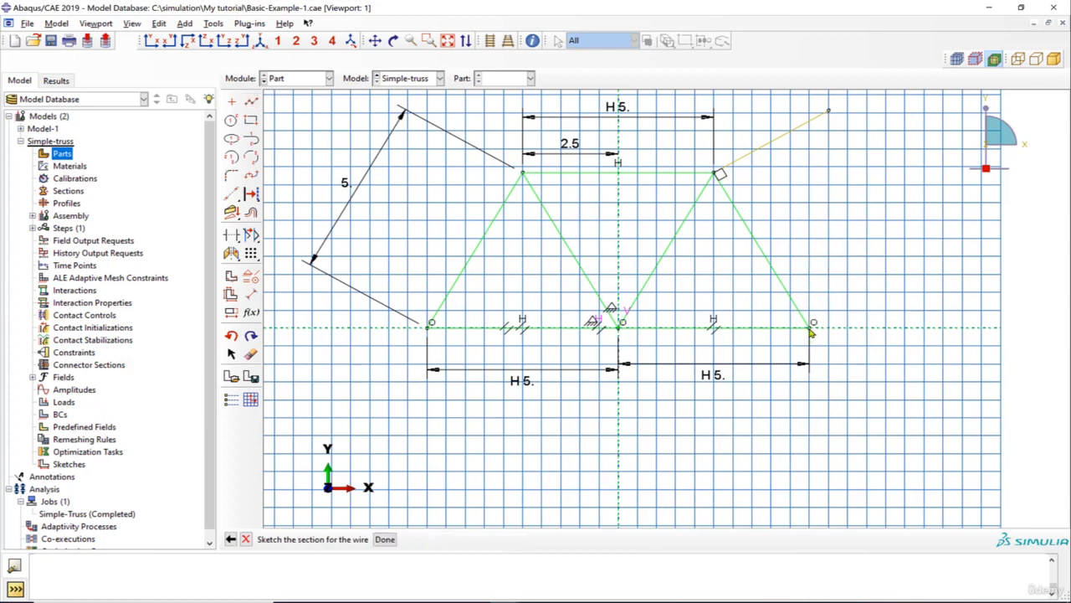
# - Add a vertical construction line through the bottom right joint of the truss
pyautogui.click(231, 193)
pyautogui.click(810, 326)
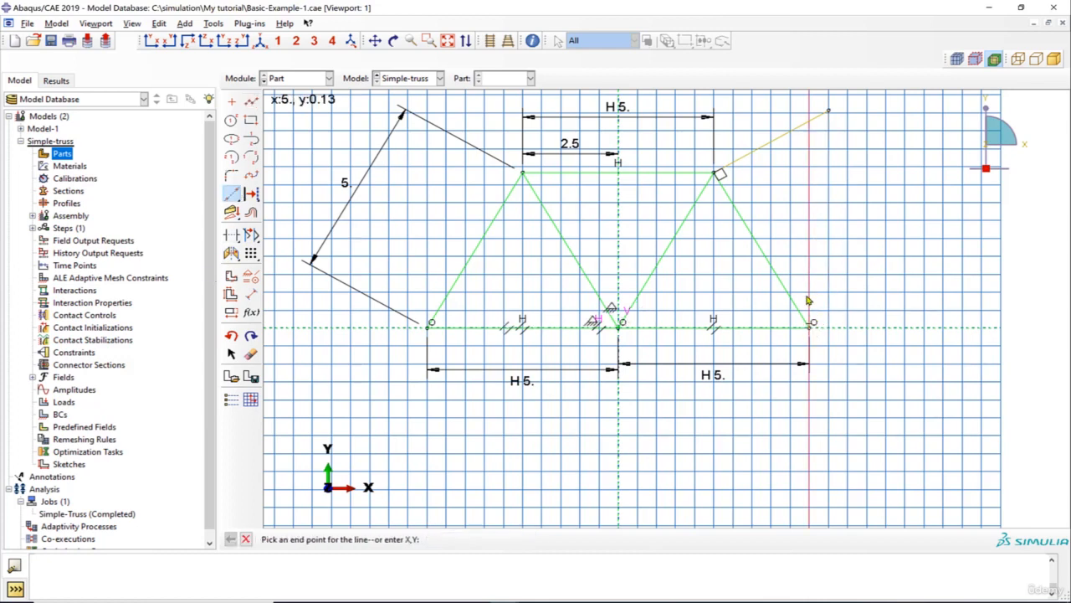
pyautogui.click(809, 276)
pyautogui.press('Escape')
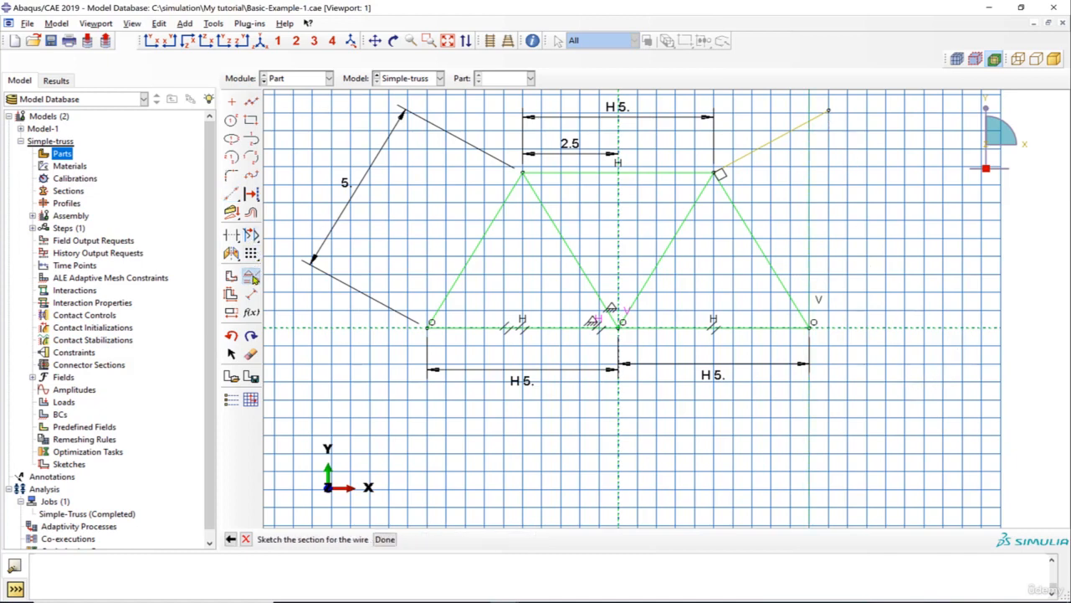
# - Make the free end of the overhanging member coincident with the vertical construction line through the bottom right joint
pyautogui.click(251, 276)
pyautogui.click(996, 250)
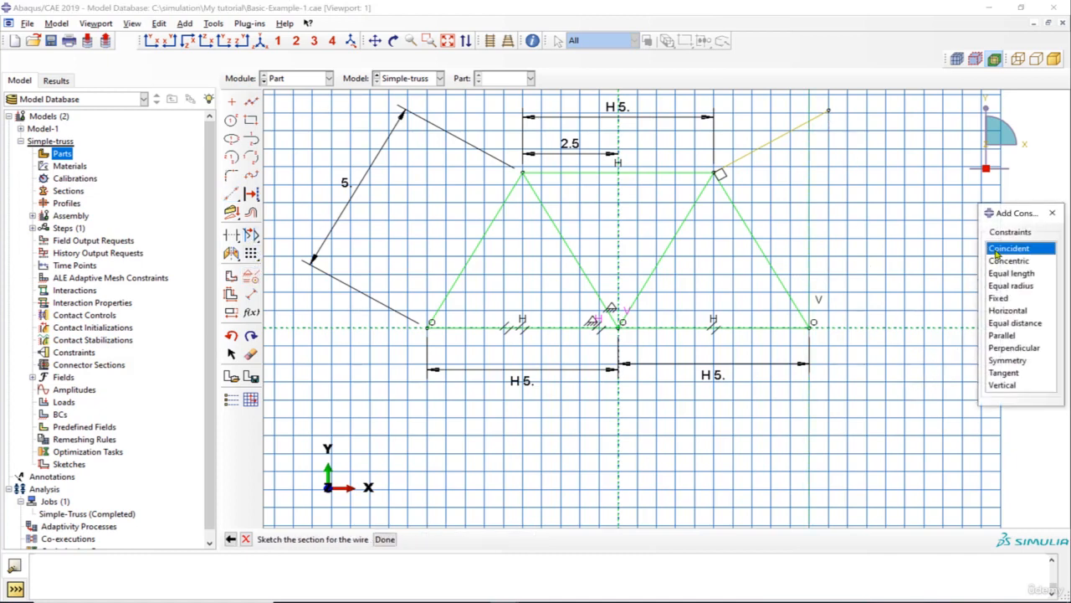
pyautogui.click(829, 110)
pyautogui.click(810, 151)
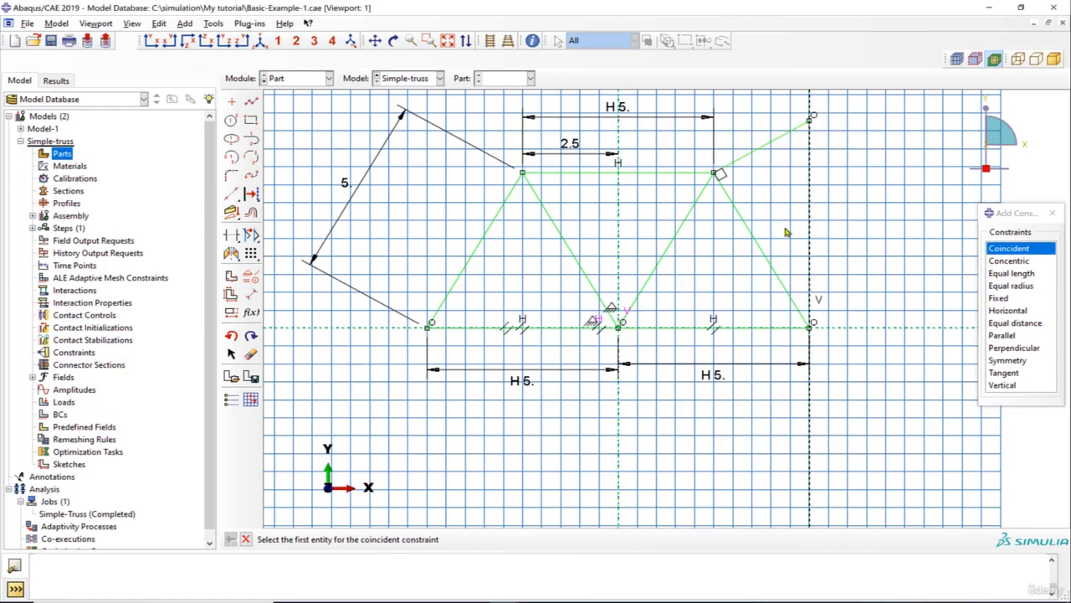
pyautogui.press('Escape')
# - Add a horizontal construction line through the upper right joint along the top chord
pyautogui.click(231, 192)
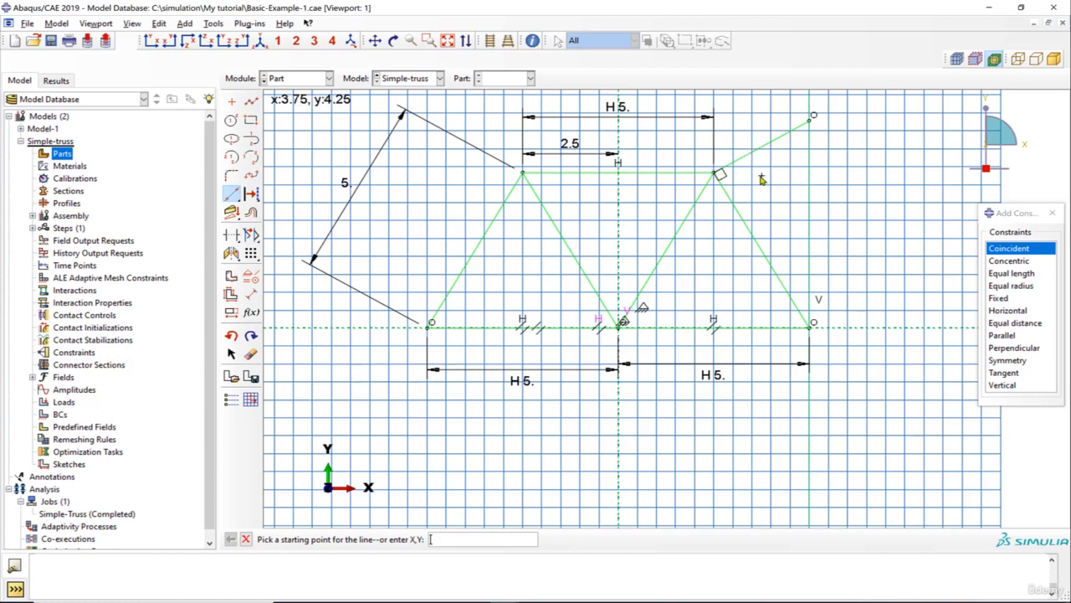
pyautogui.click(718, 174)
pyautogui.click(854, 172)
pyautogui.press('Escape')
# - Check the angle between the overhanging member and the horizontal construction line without placing a dimension
pyautogui.click(251, 294)
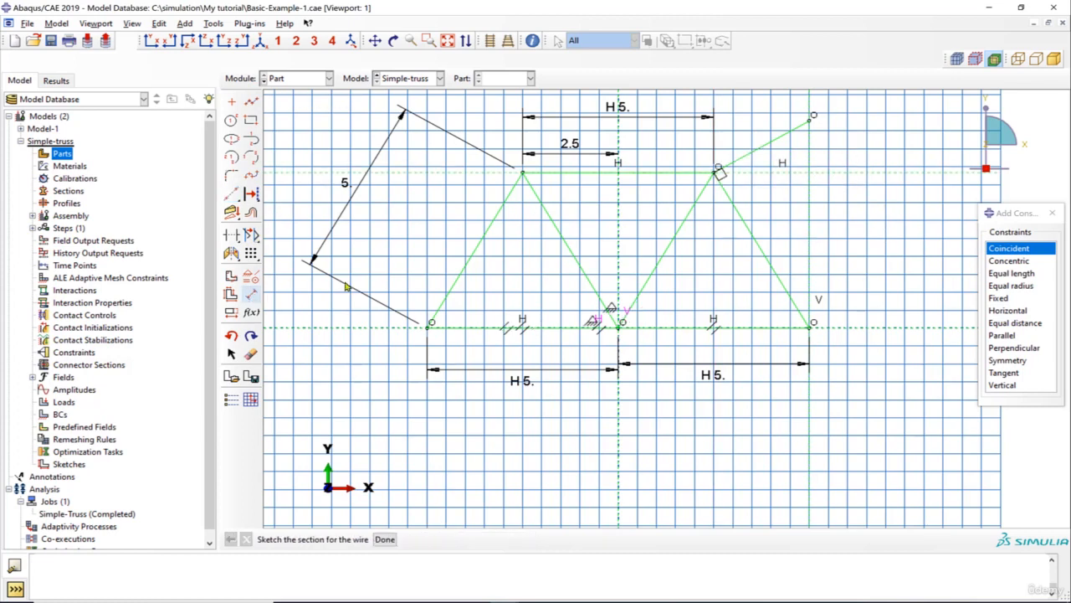
pyautogui.click(784, 135)
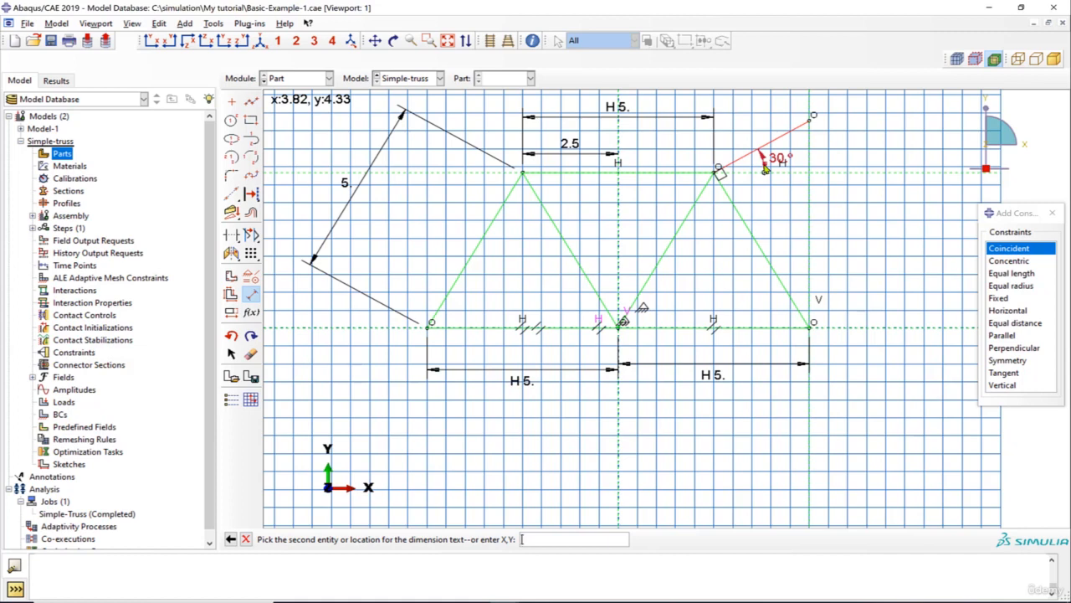
pyautogui.press('Escape')
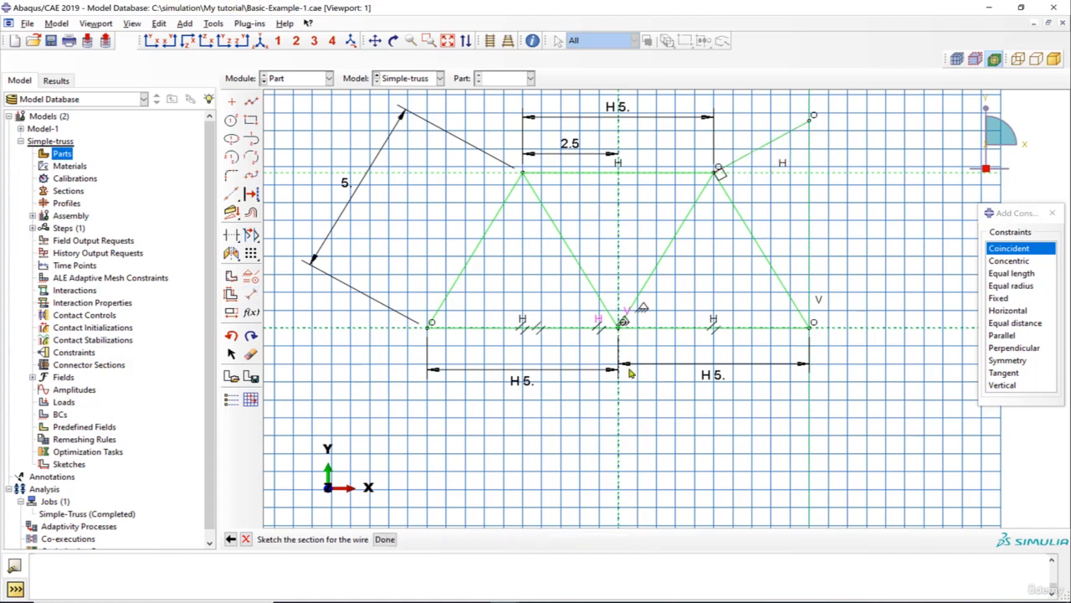
# - Finish the wire sketch to create the truss part and switch to the Property module
pyautogui.scroll(-1, 636, 368)
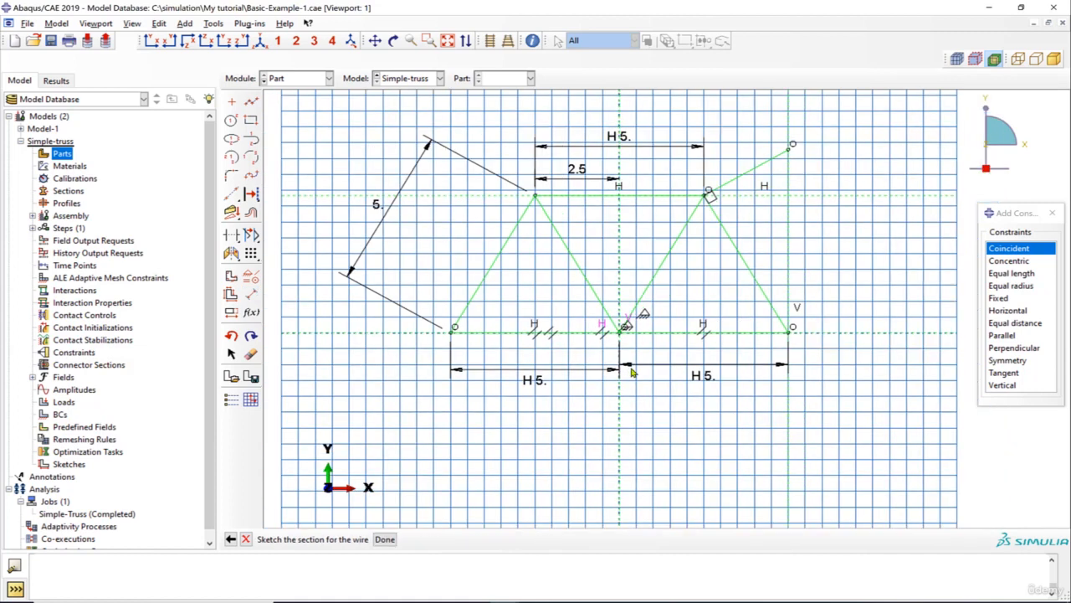
pyautogui.click(384, 540)
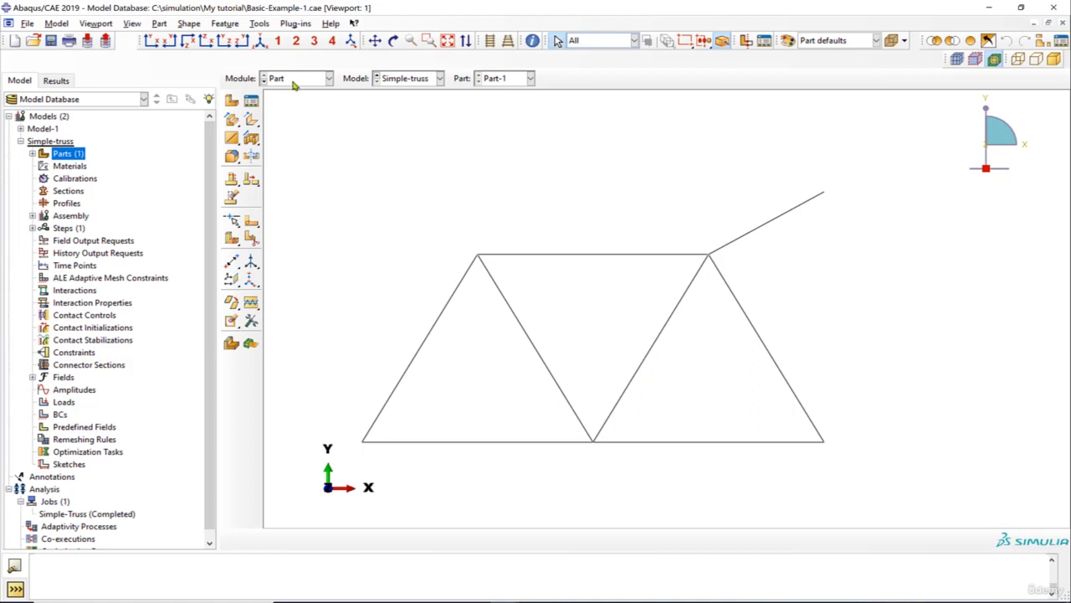
pyautogui.click(329, 78)
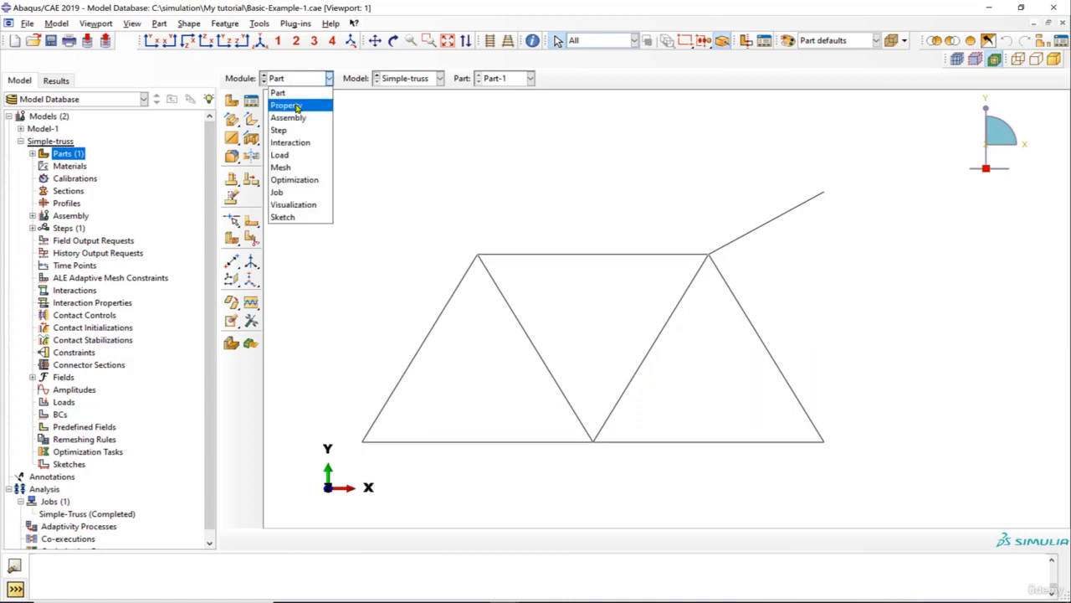
pyautogui.click(296, 106)
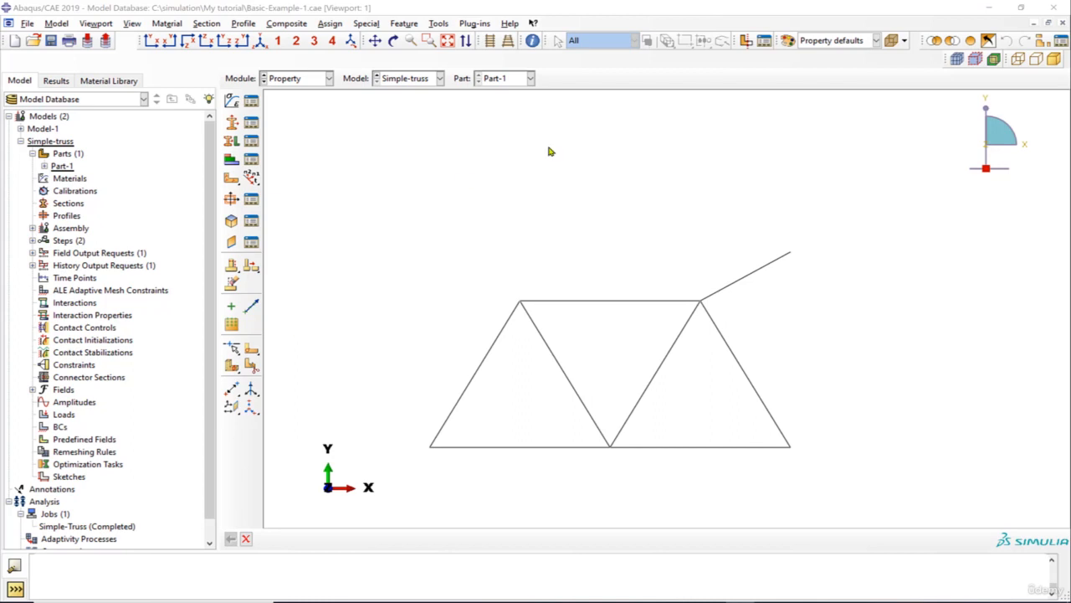
# - Create a material named Steel and add the mechanical Elastic behavior to it
pyautogui.click(233, 102)
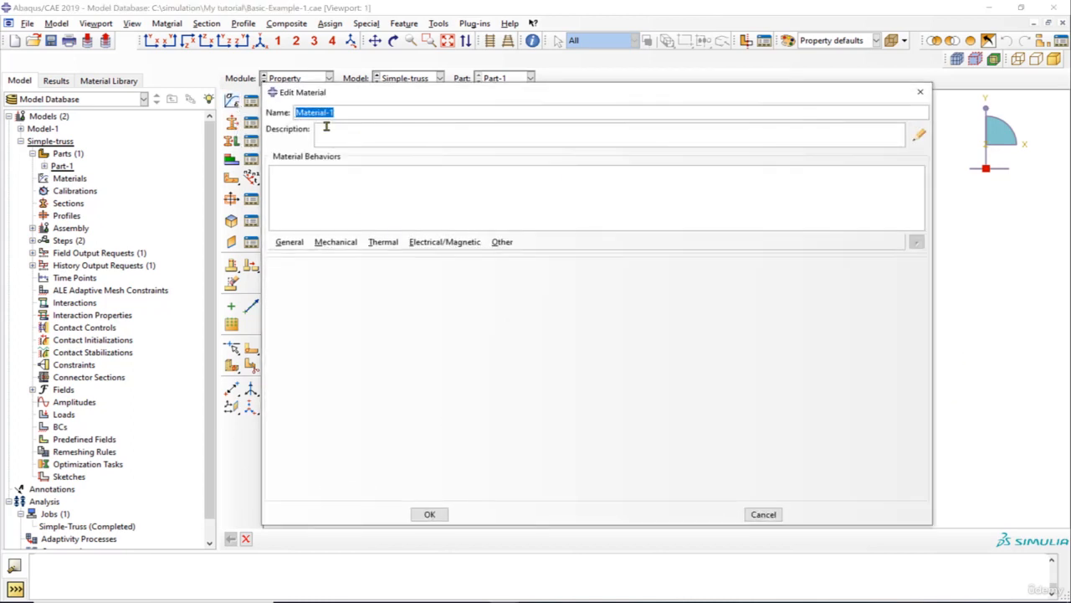
pyautogui.write('Steel')
pyautogui.click(335, 246)
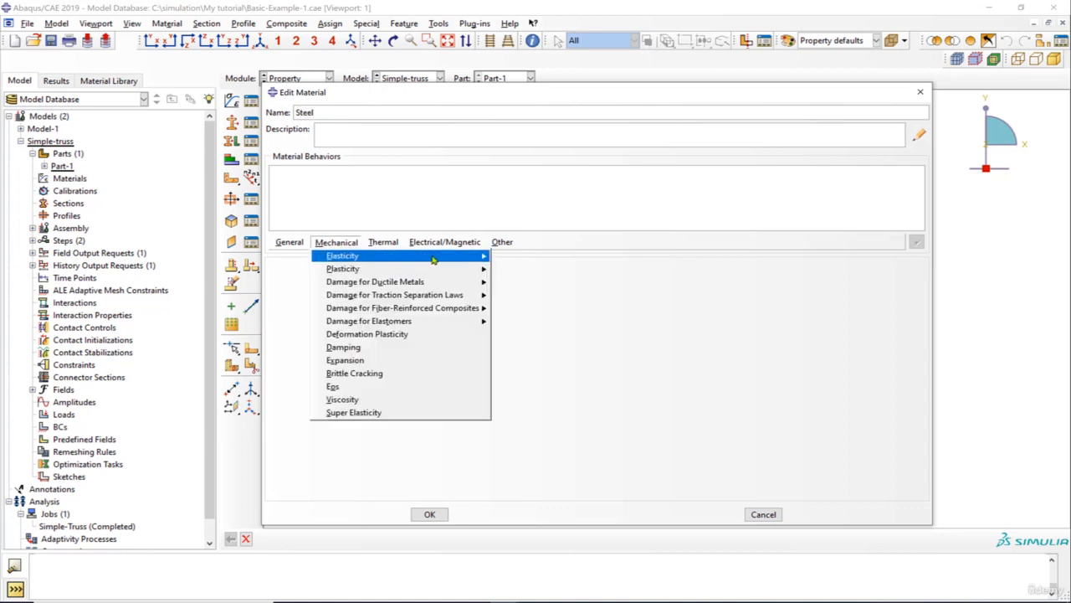
pyautogui.moveTo(416, 255)
pyautogui.click(513, 252)
pyautogui.click(345, 245)
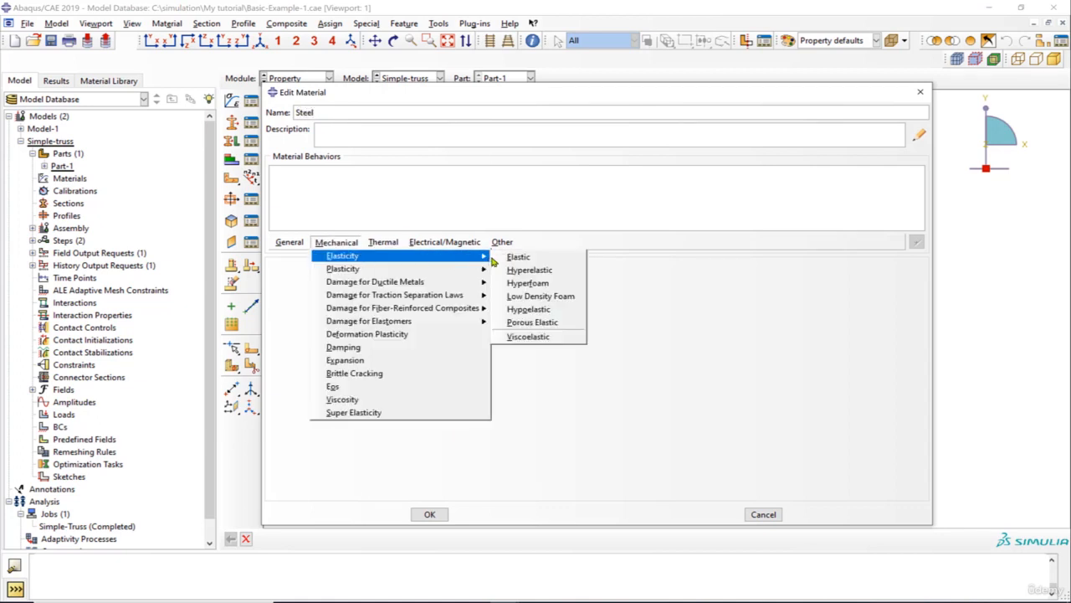
pyautogui.click(507, 257)
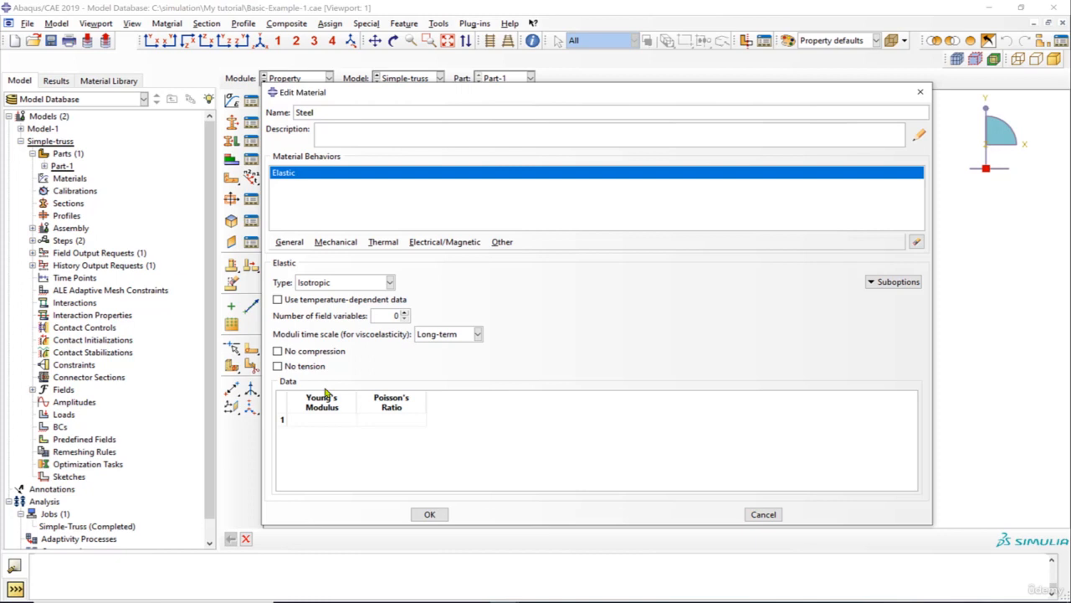
# - Set Steel's Young's modulus to 210e9 and Poisson's ratio to 0.3, and save the material
pyautogui.click(343, 421)
pyautogui.write('210e9')
pyautogui.press('Tab')
pyautogui.write('0.3')
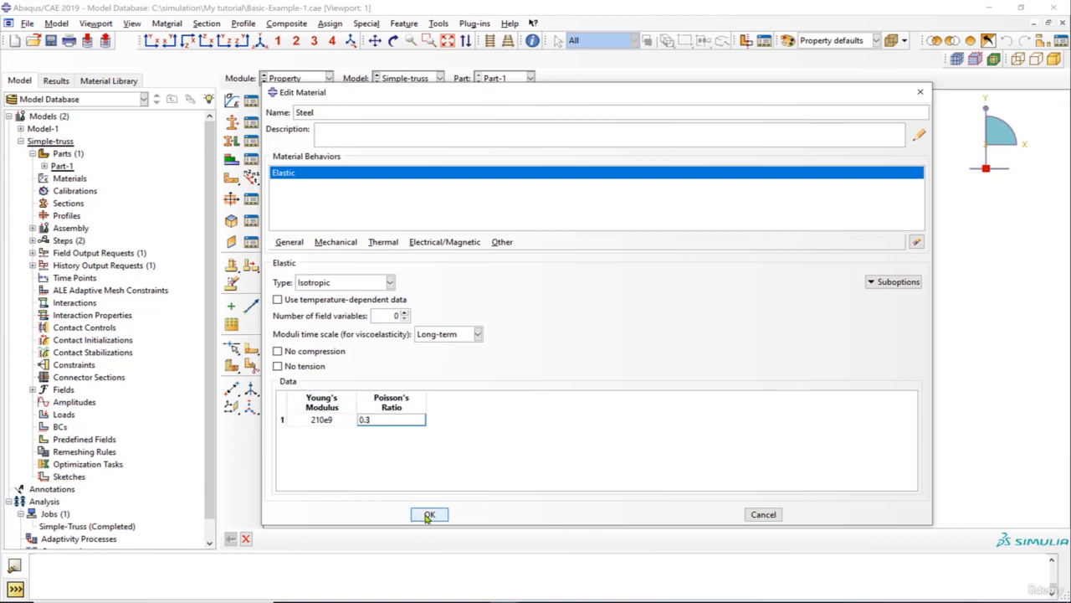
pyautogui.click(428, 513)
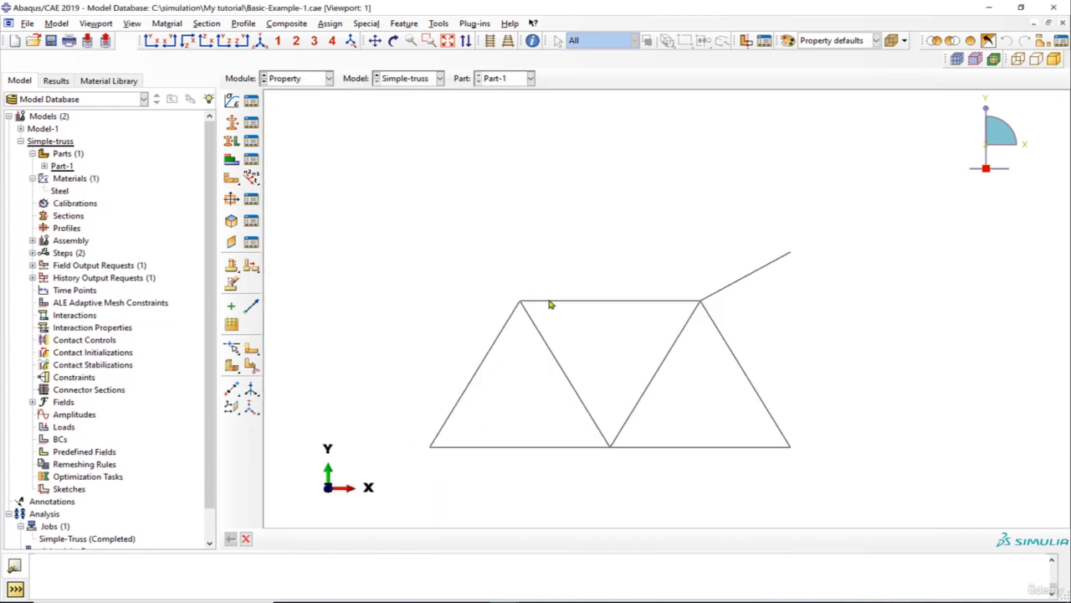
# - Create a circular profile named Profile-1 with a radius of 0.1
pyautogui.scroll(1, 550, 300)
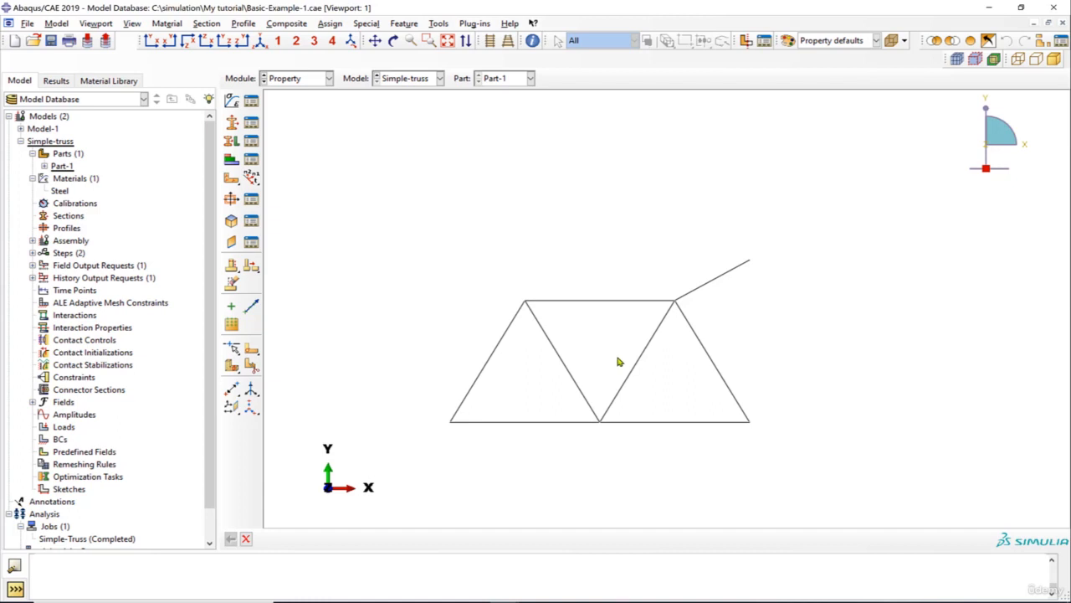
pyautogui.click(231, 199)
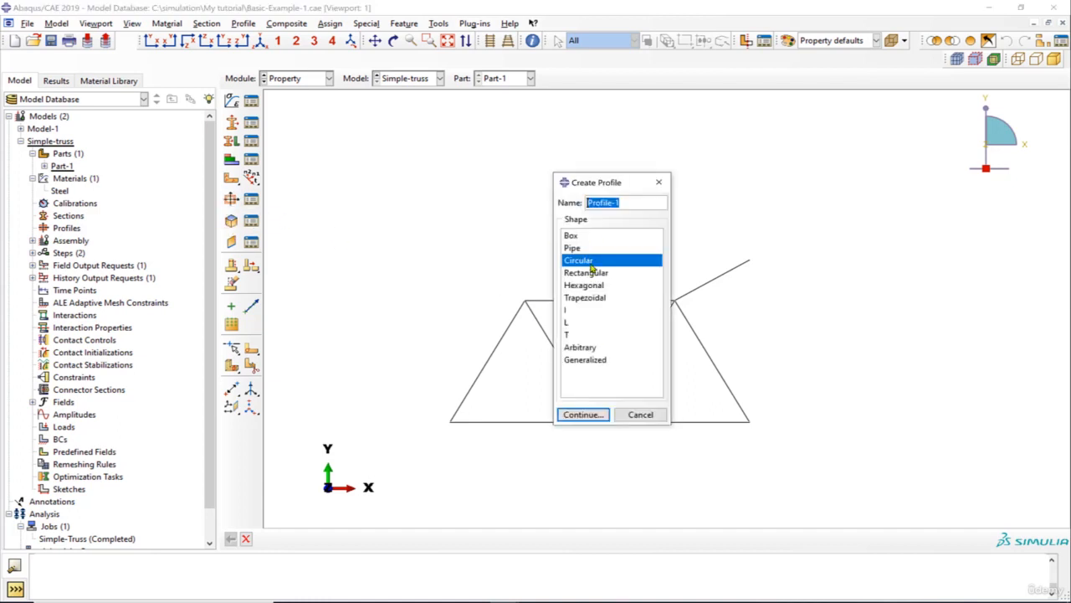
pyautogui.click(599, 414)
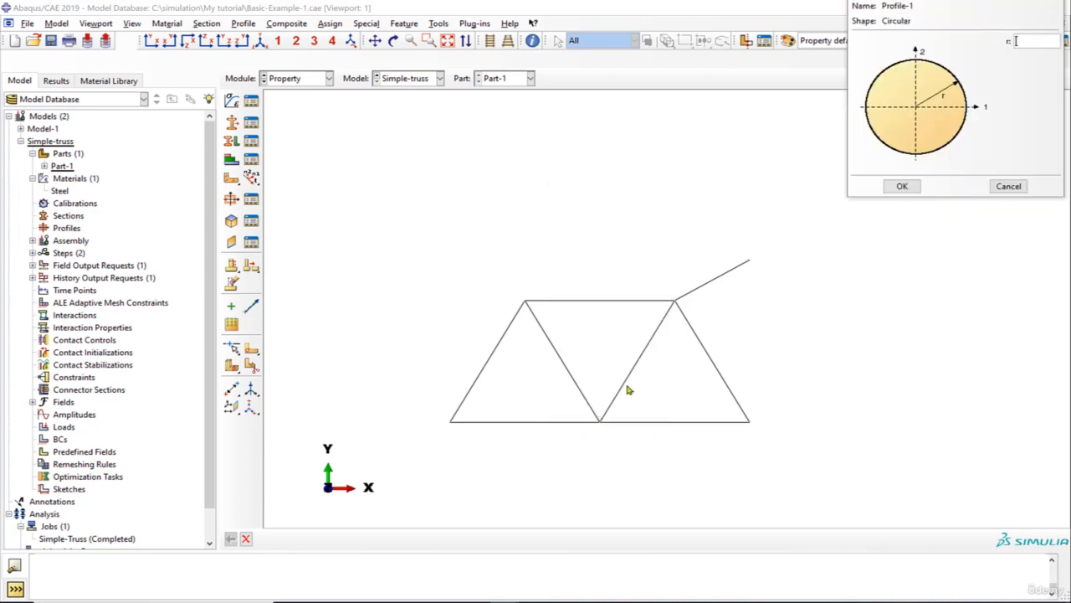
pyautogui.write('0.1')
pyautogui.click(903, 186)
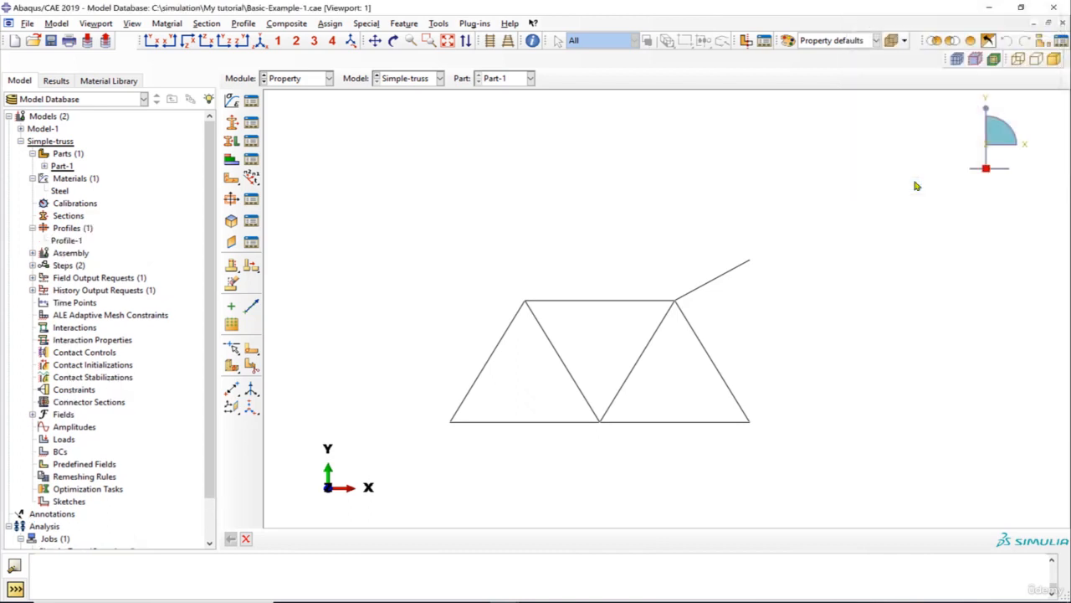
# - Create the beam section Section-1 using Profile-1 and the Steel material
pyautogui.click(237, 124)
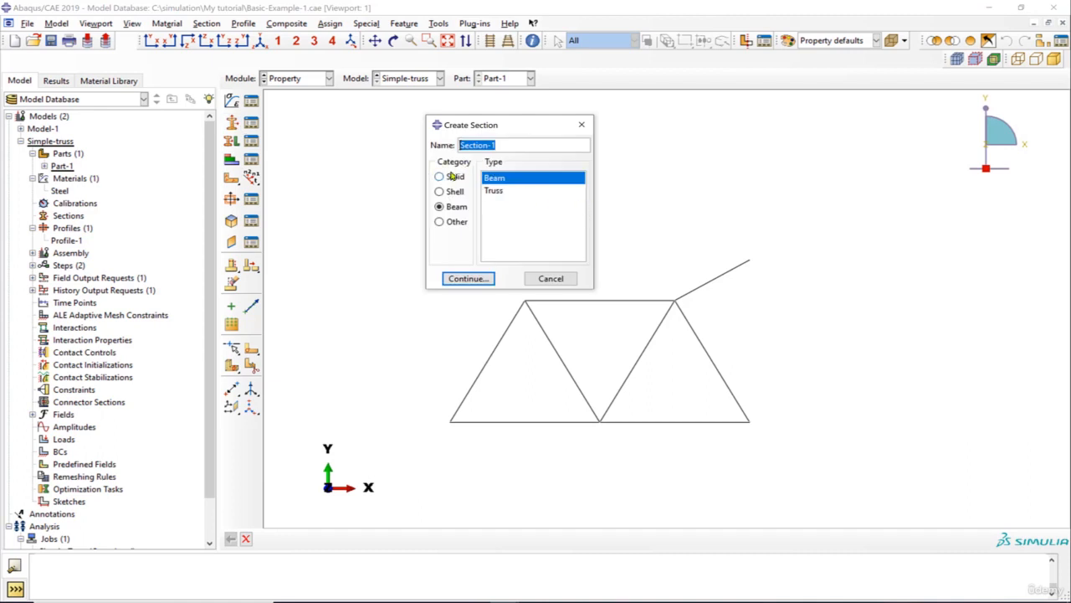
pyautogui.click(506, 181)
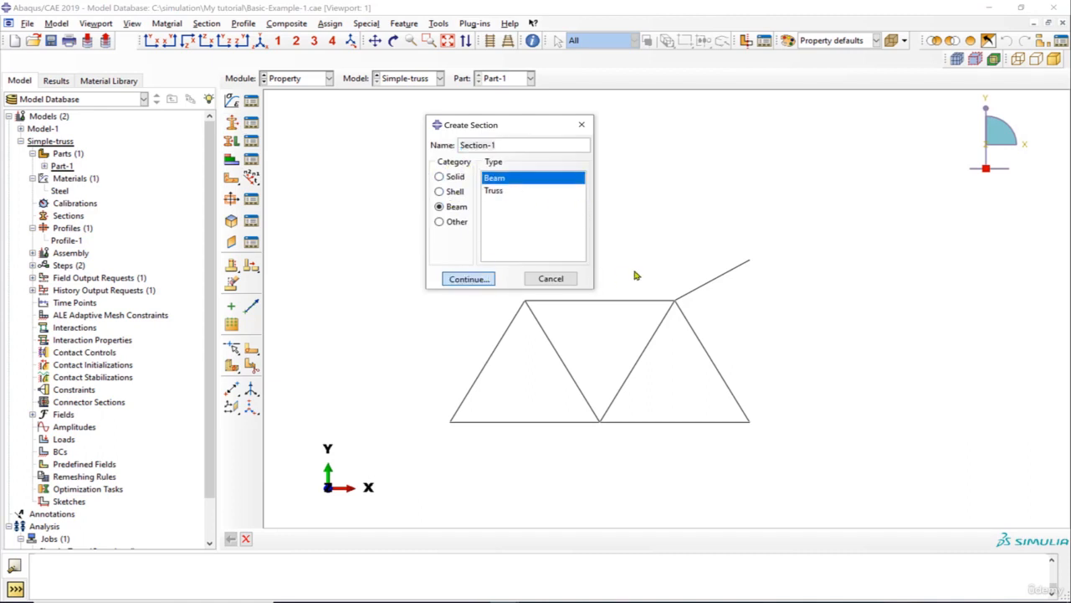
pyautogui.press('Return')
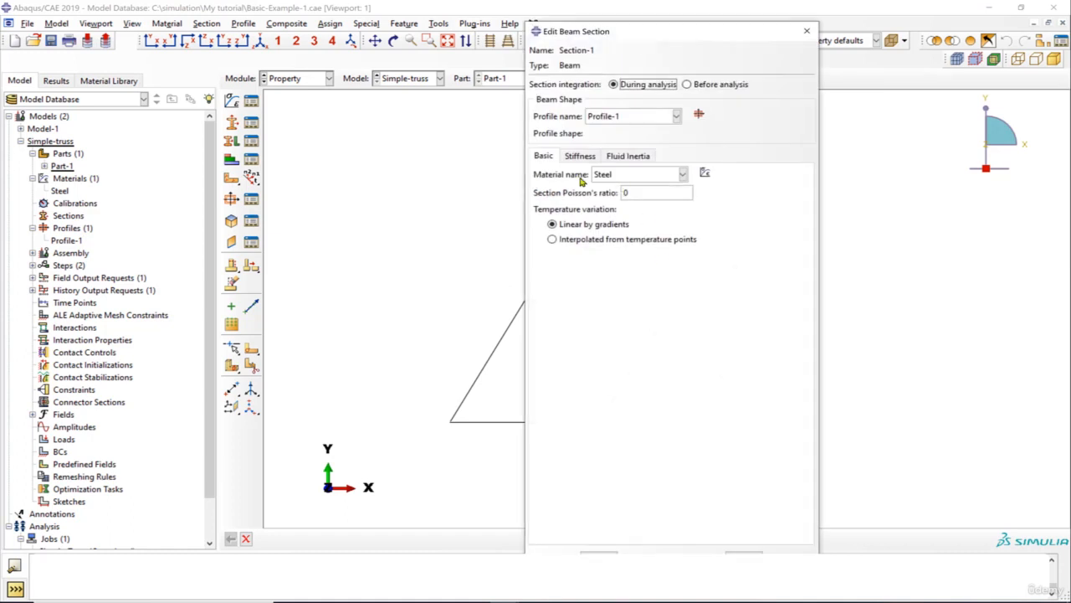
pyautogui.click(617, 176)
pyautogui.click(595, 188)
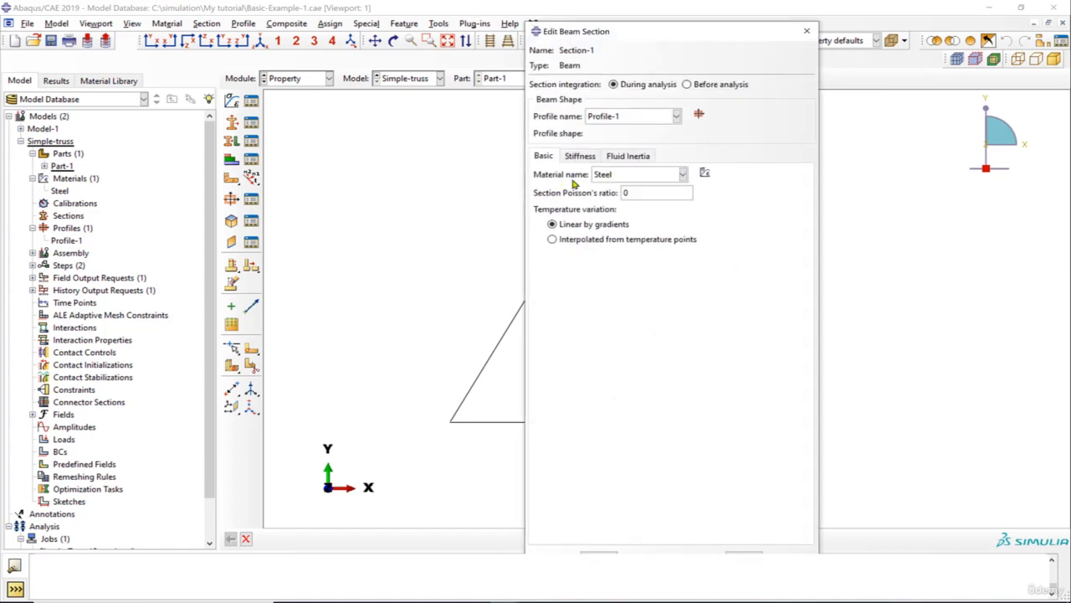
pyautogui.click(604, 119)
pyautogui.click(627, 136)
pyautogui.click(599, 552)
# - Assign Section-1 to all members of the truss
pyautogui.moveTo(357, 198); pyautogui.dragTo(850, 467)
pyautogui.click(550, 538)
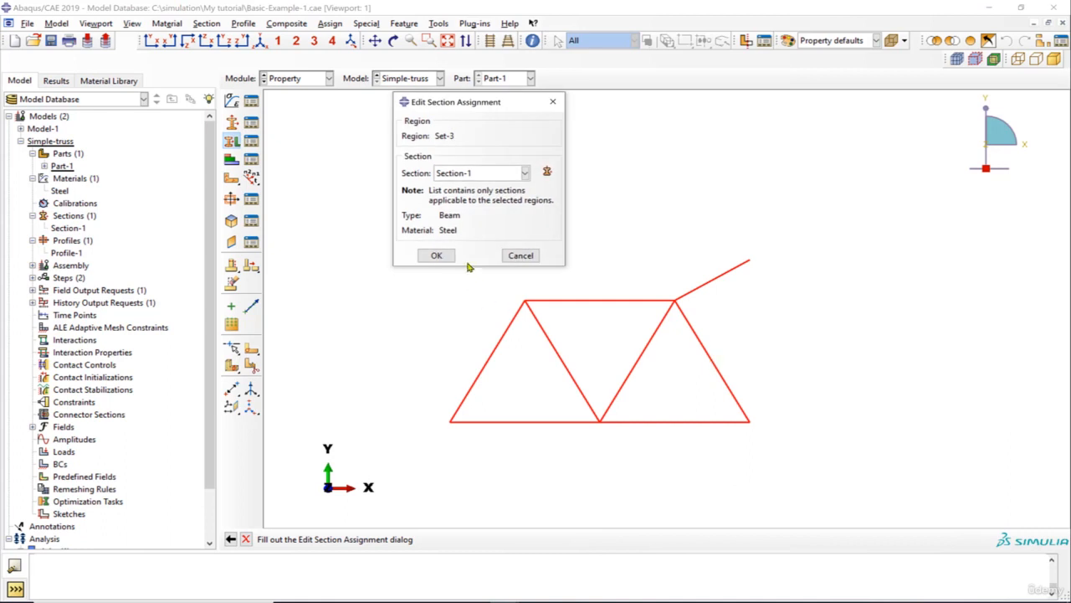
pyautogui.click(434, 252)
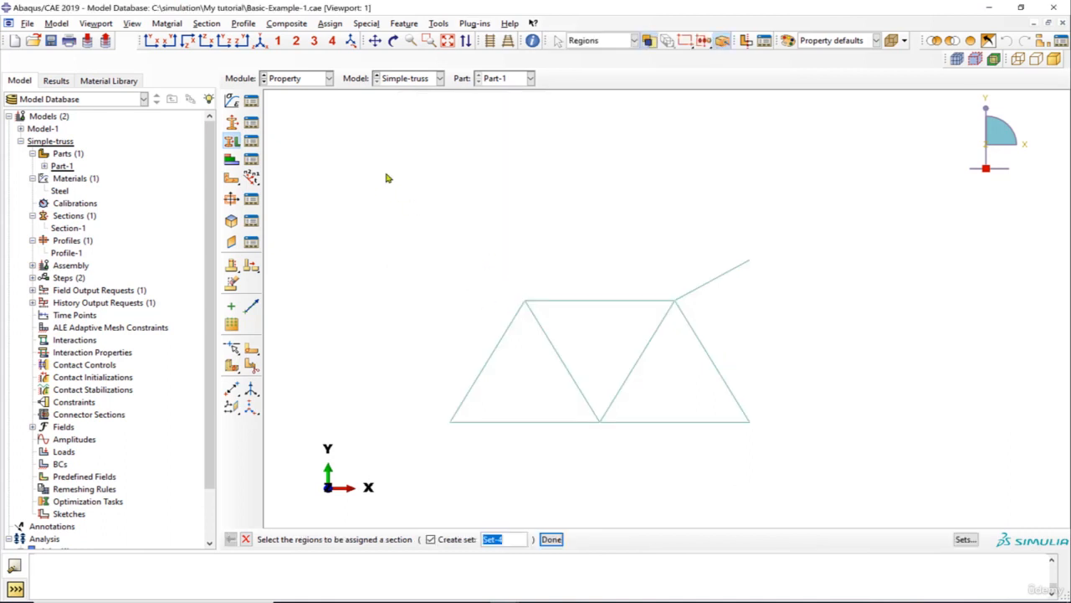
# - Assign a beam section orientation to all truss members with an approximate n1 direction of 0.0,0.0,-1.0
pyautogui.click(330, 24)
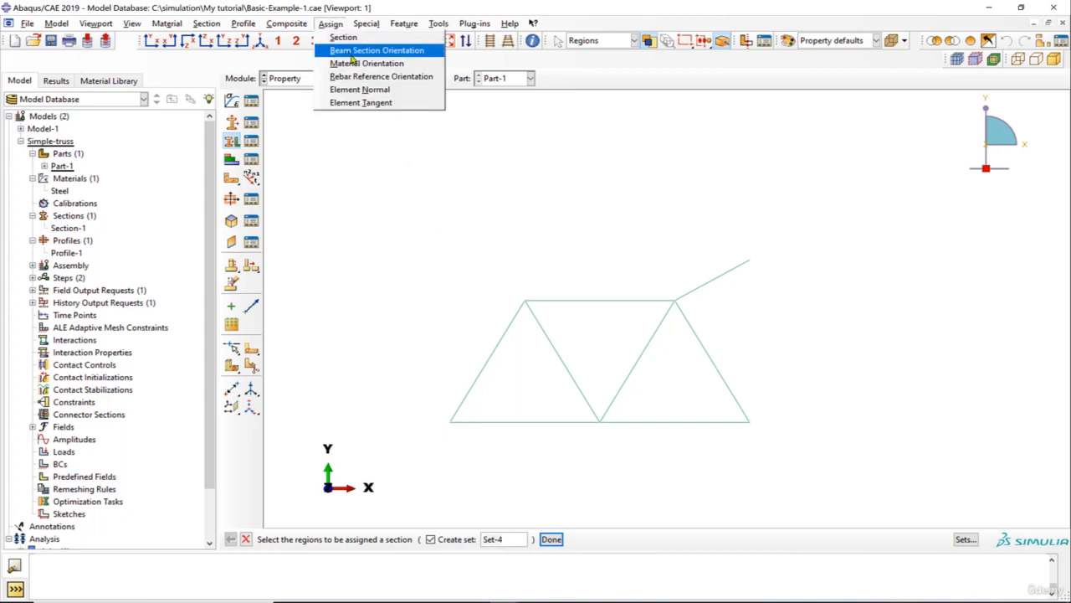
pyautogui.click(353, 51)
pyautogui.moveTo(423, 211); pyautogui.dragTo(836, 453)
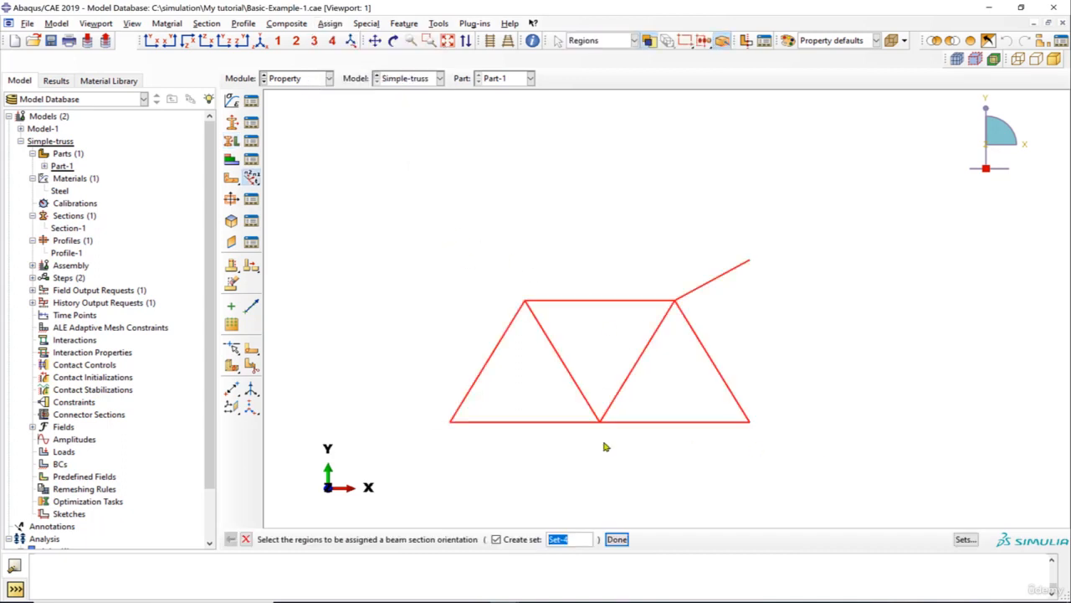
pyautogui.click(617, 539)
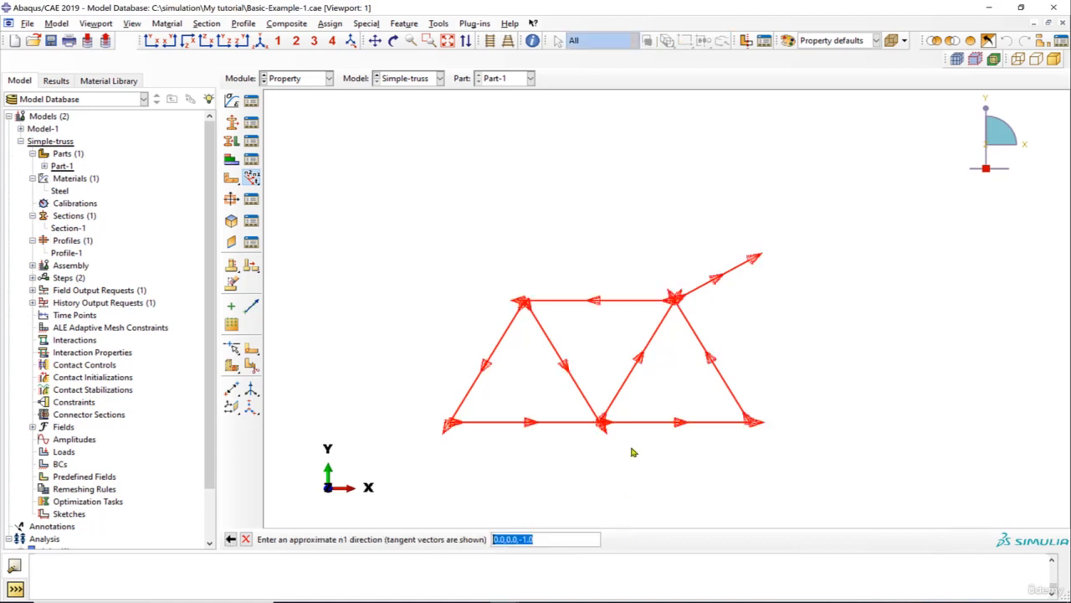
pyautogui.press('Return')
pyautogui.scroll(2, 599, 301)
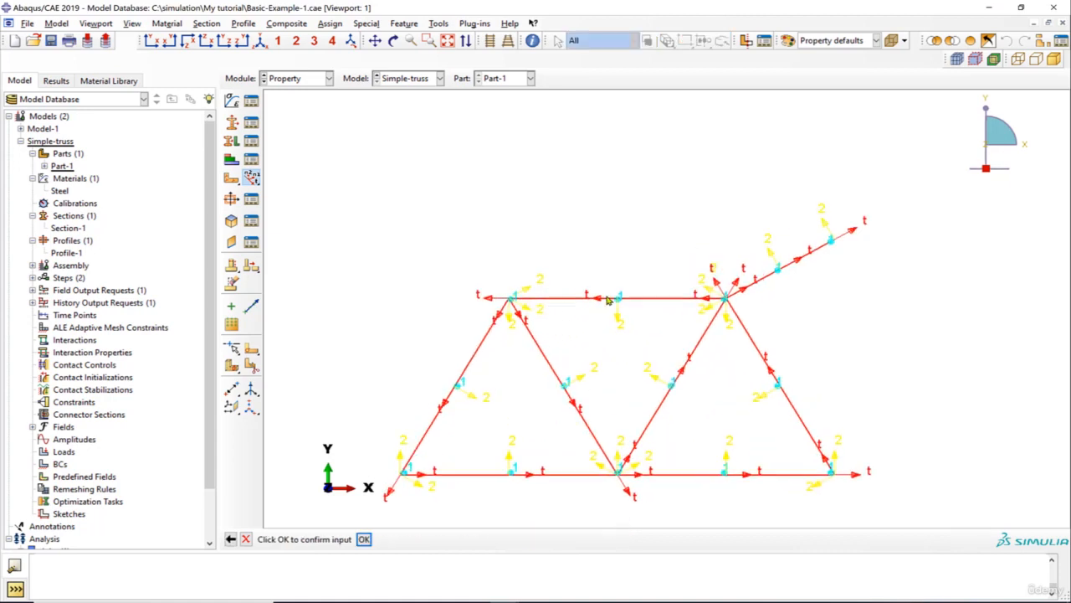
pyautogui.scroll(2, 600, 301)
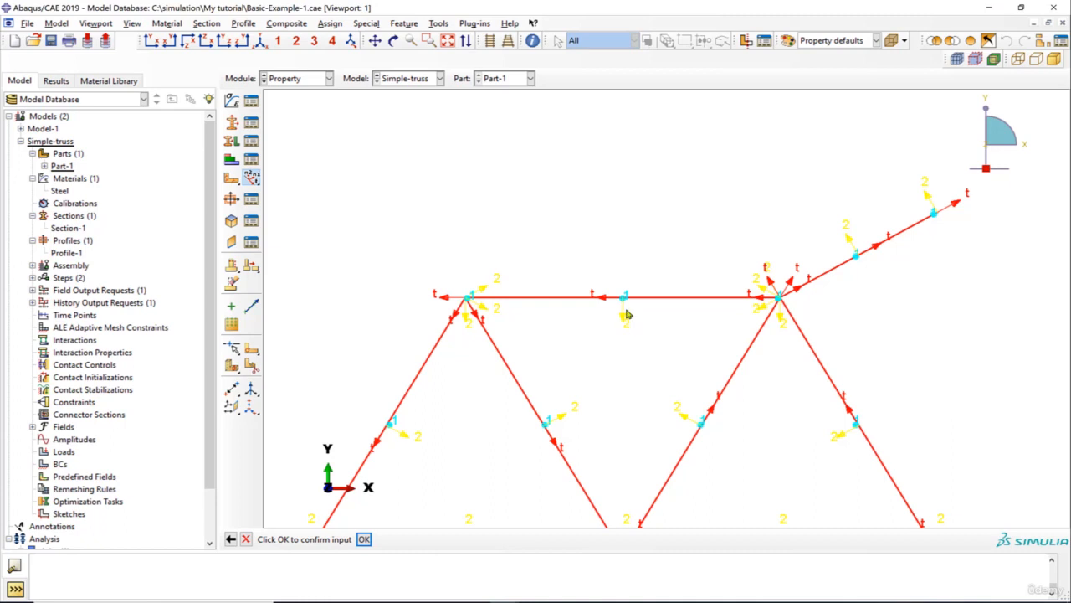
pyautogui.scroll(-3, 540, 335)
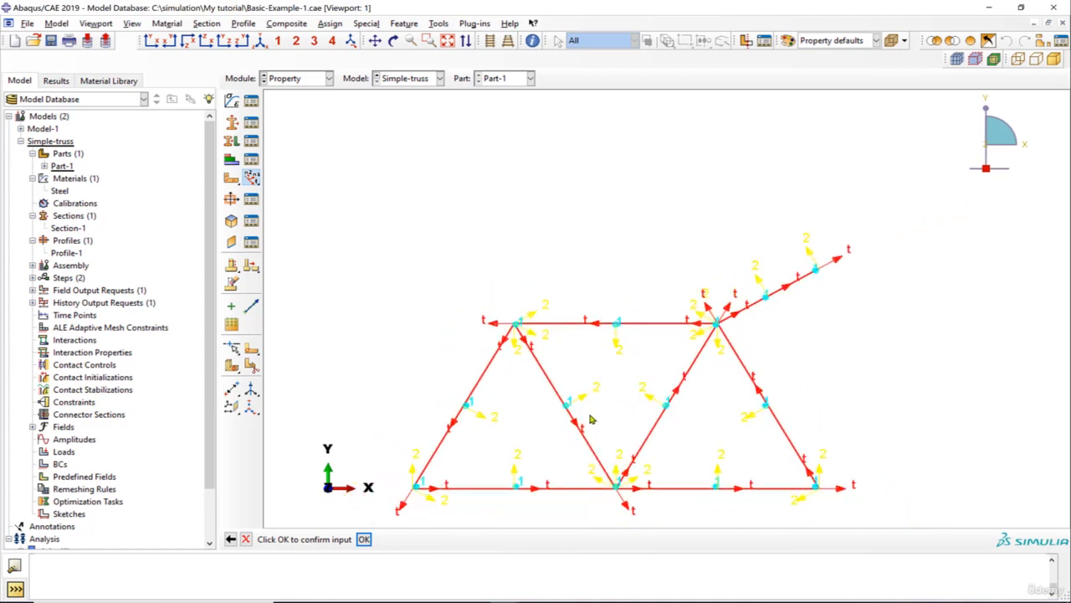
pyautogui.click(363, 539)
pyautogui.scroll(-2, 642, 388)
pyautogui.scroll(1, 642, 387)
pyautogui.click(616, 539)
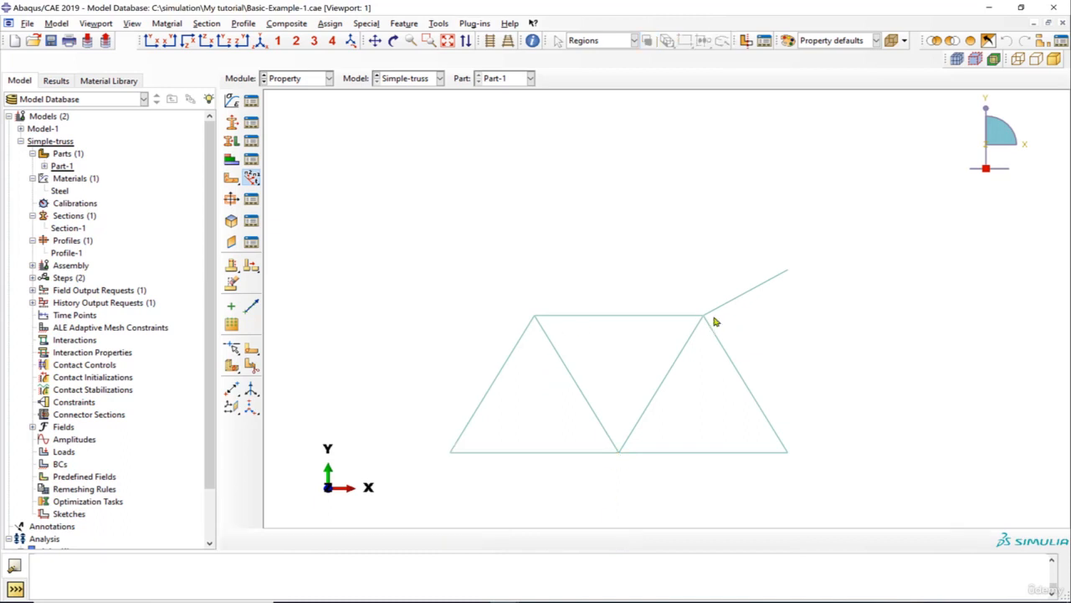
# - Turn on rendering of beam profiles in the part display options with a scale factor of 1
pyautogui.click(132, 23)
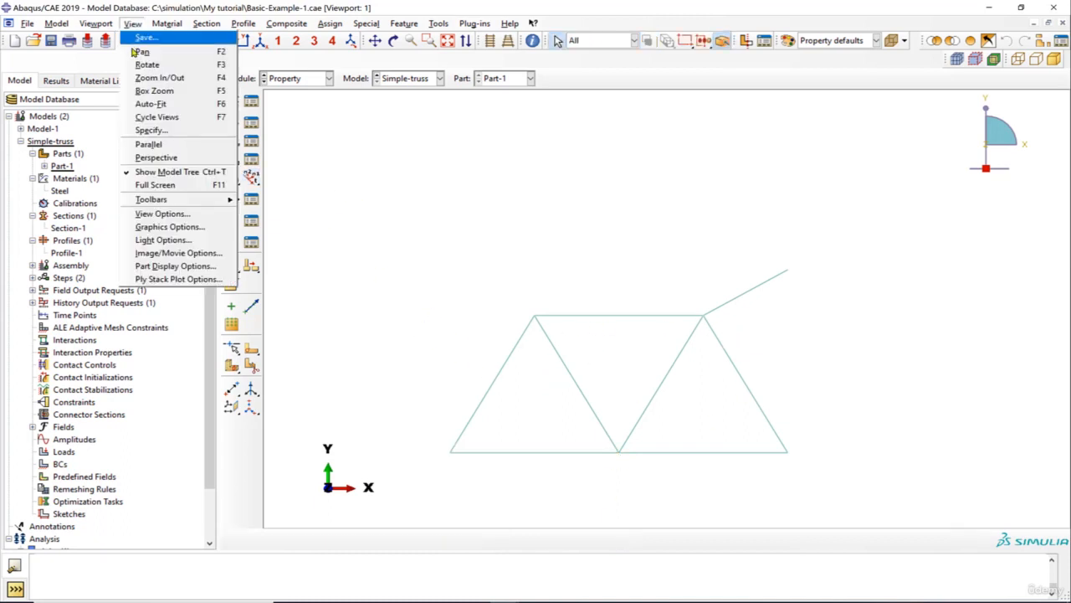
pyautogui.click(193, 266)
pyautogui.click(909, 469)
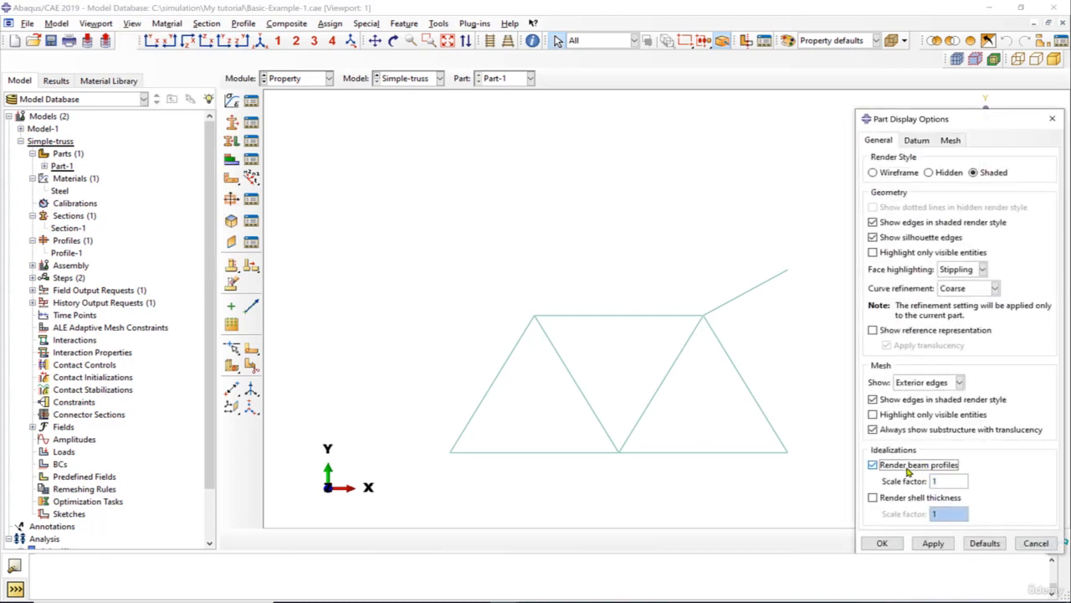
pyautogui.click(933, 542)
pyautogui.click(882, 542)
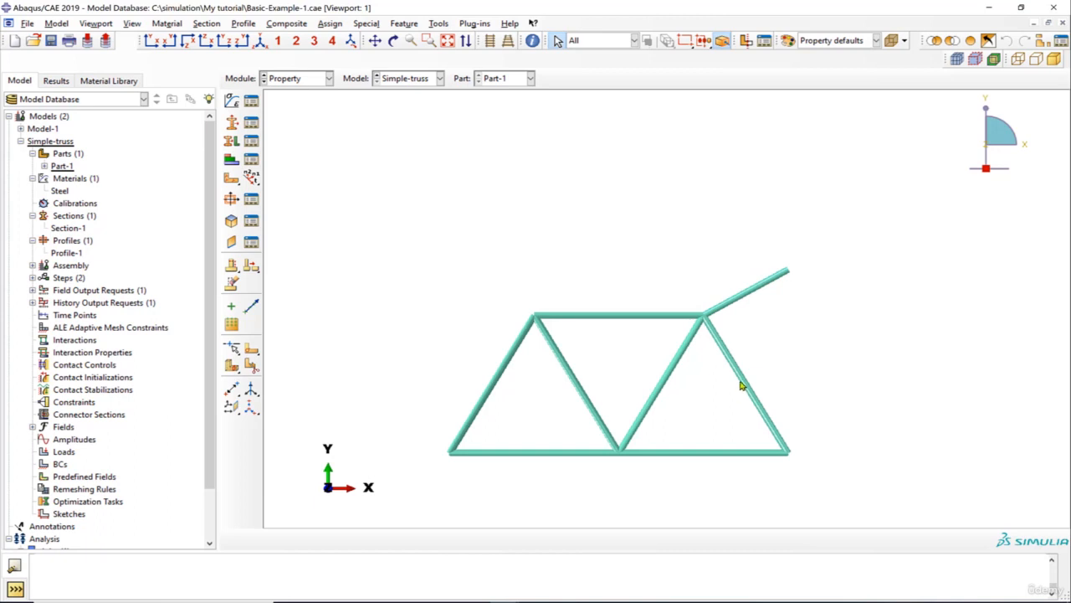
pyautogui.scroll(5, 792, 279)
pyautogui.scroll(-5, 741, 271)
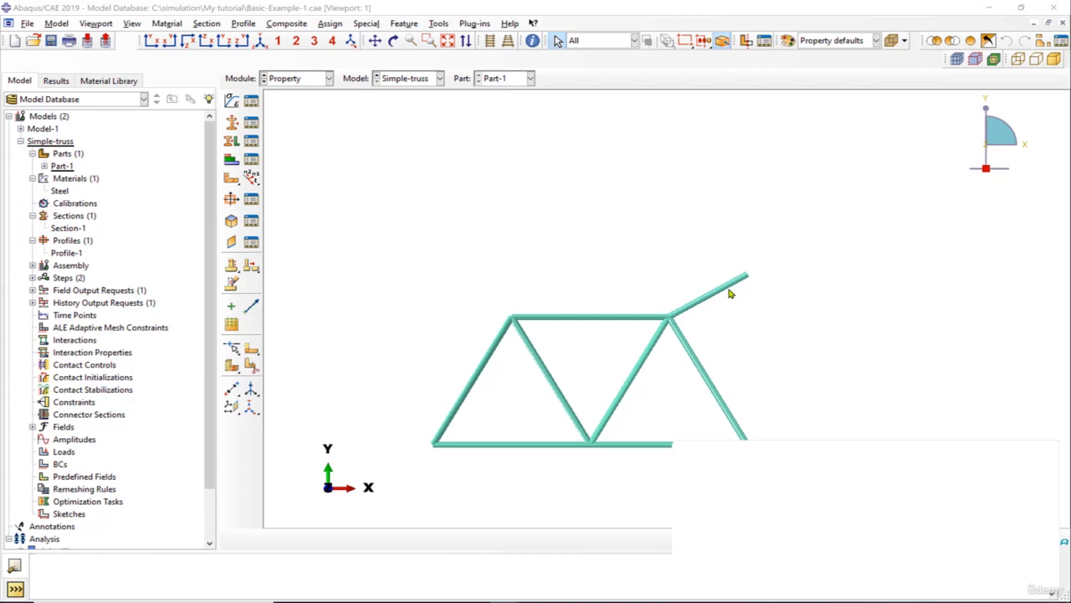
pyautogui.click(657, 302)
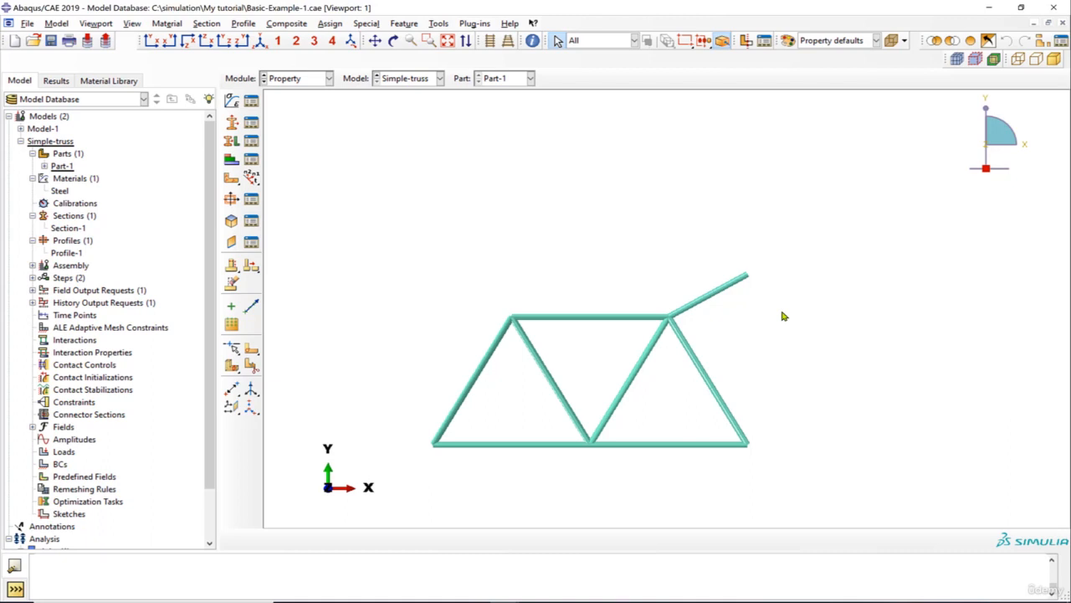
# - Create a dependent instance of Part-1 in the Assembly module
pyautogui.click(311, 79)
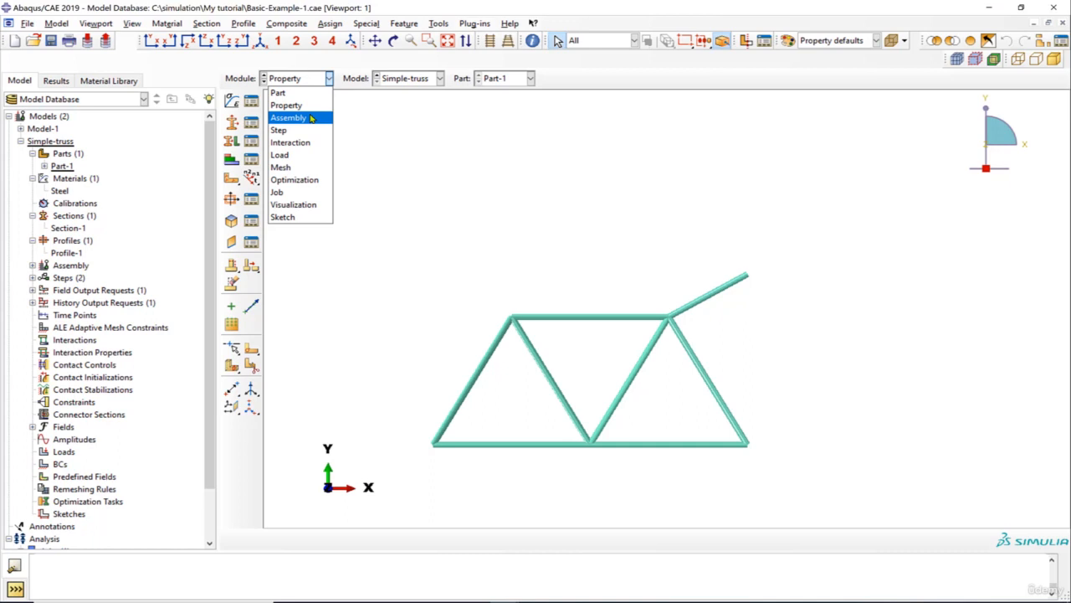
pyautogui.click(310, 118)
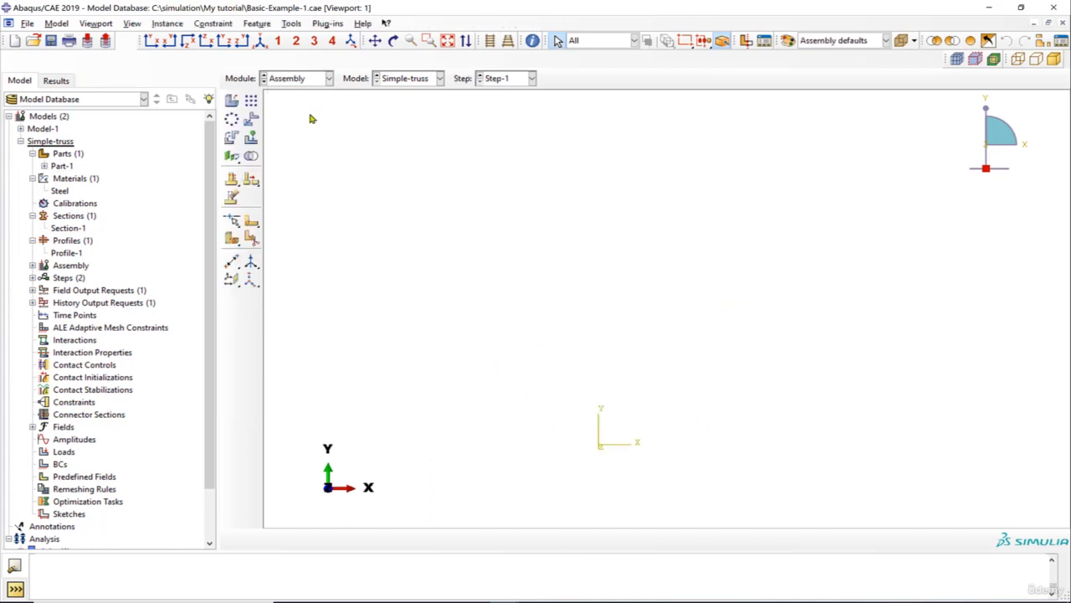
pyautogui.click(234, 101)
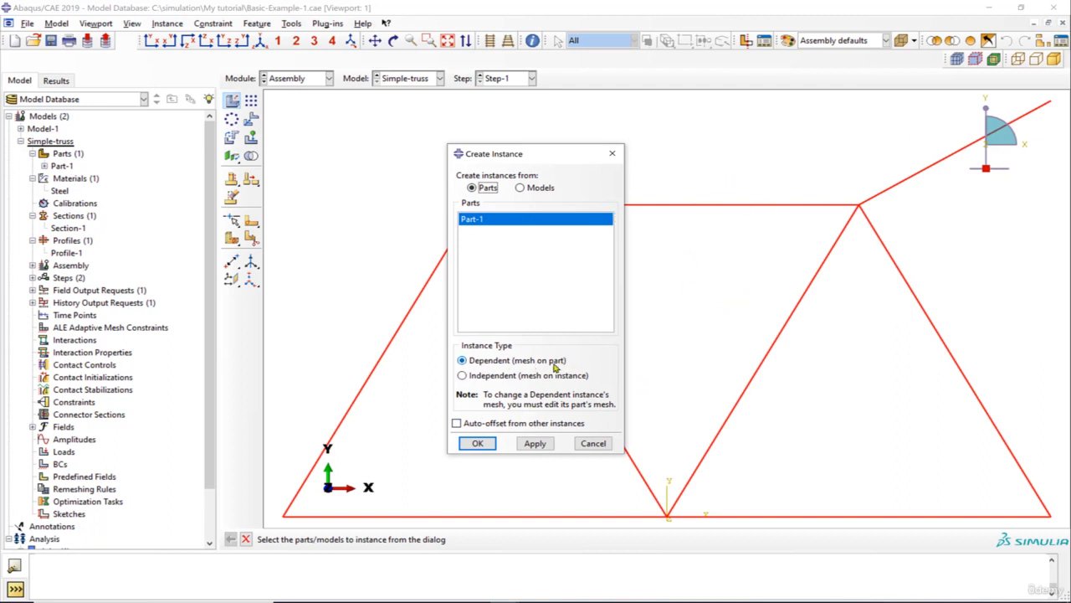
pyautogui.click(477, 443)
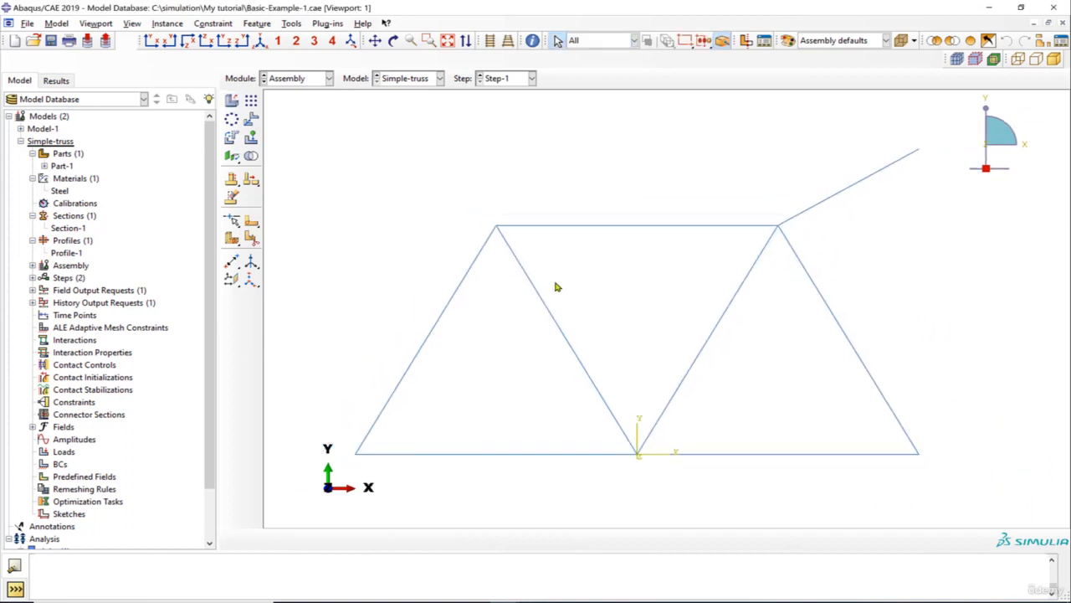
# - Create a Static, General analysis step named Step-1 after the Initial step
pyautogui.click(307, 80)
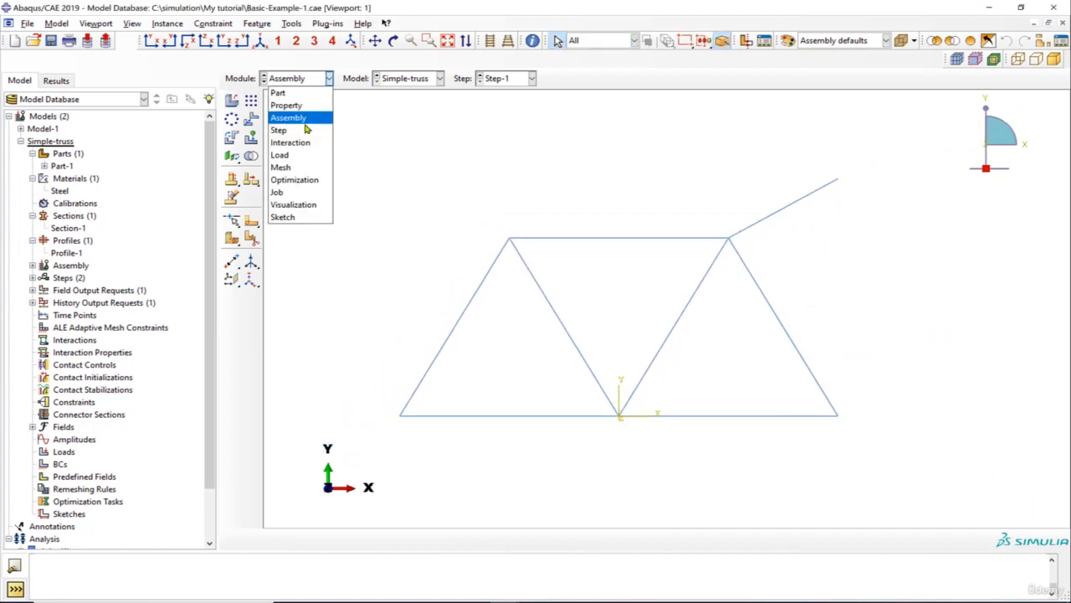
pyautogui.click(386, 129)
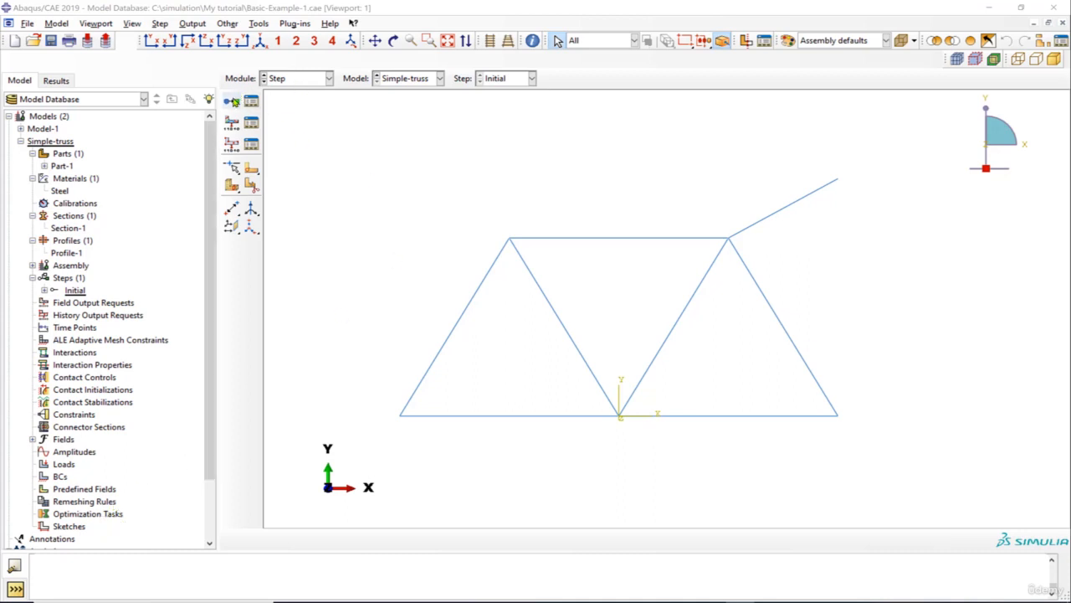
pyautogui.click(233, 101)
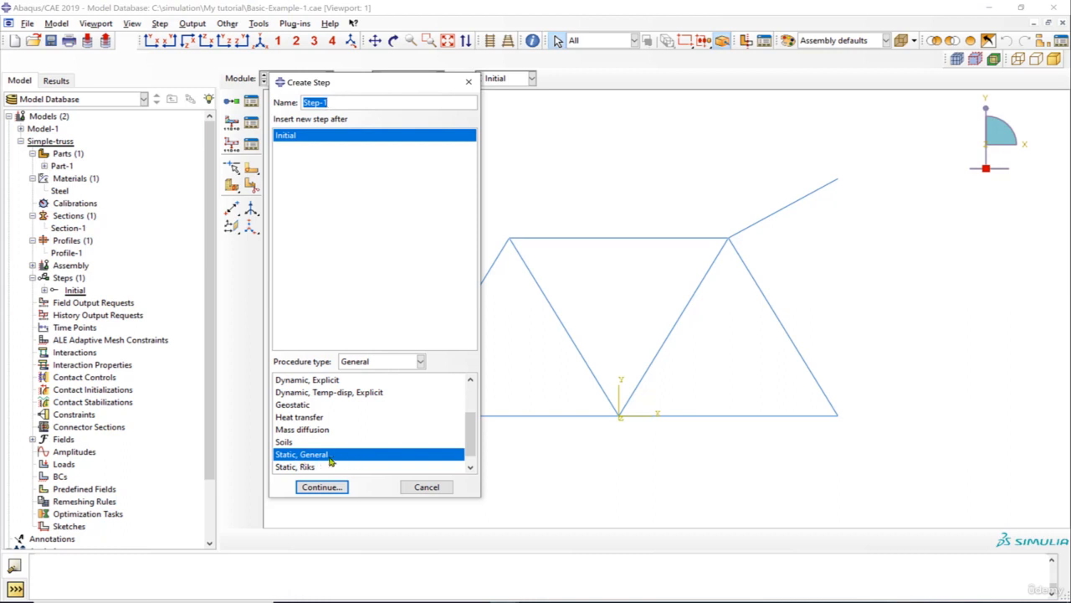
pyautogui.click(322, 488)
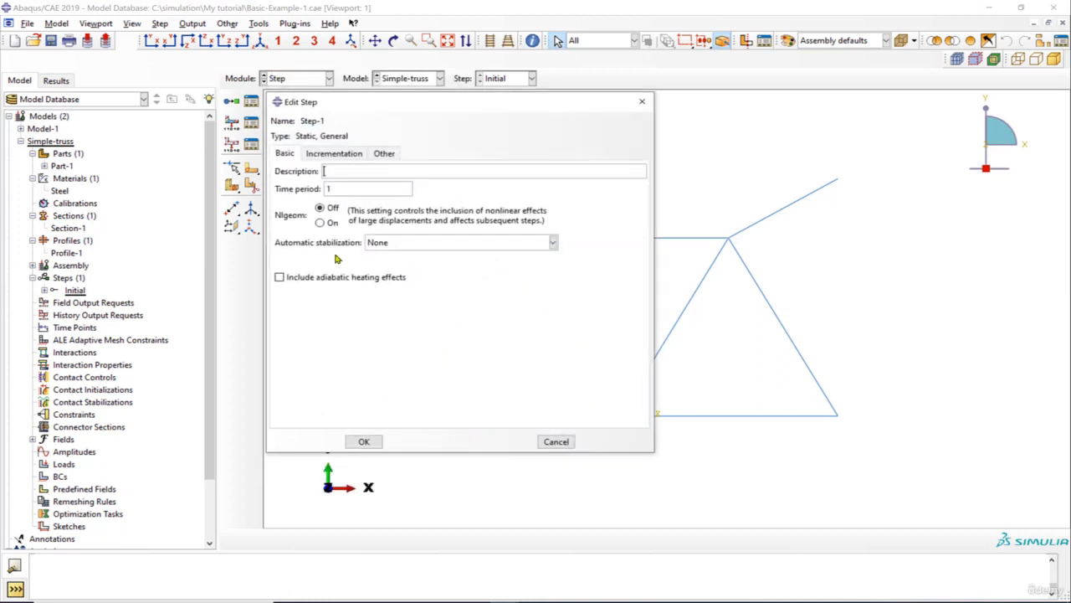
pyautogui.click(326, 222)
# - Set Step-1's initial increment size to 0.1, edit its minimum increment size, and save the step
pyautogui.click(334, 154)
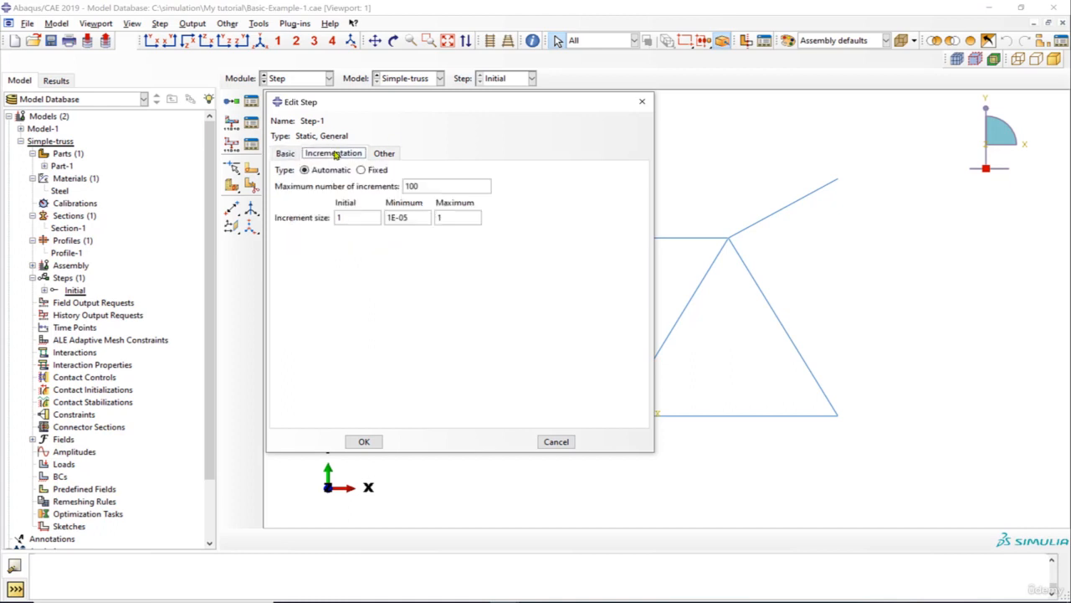
pyautogui.doubleClick(341, 218)
pyautogui.write('0.1')
pyautogui.click(400, 218)
pyautogui.press('BackSpace')
pyautogui.write('1')
pyautogui.click(423, 188)
pyautogui.click(370, 442)
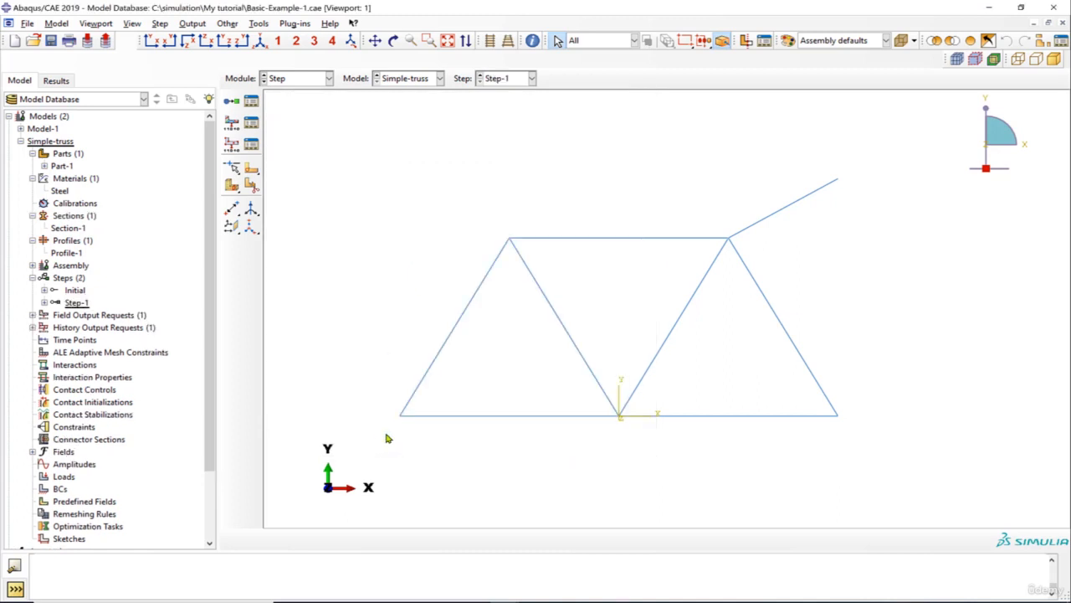
# - Open field output request F-Output-1 for editing and examine its stress, strain and displacement output variables
pyautogui.click(251, 123)
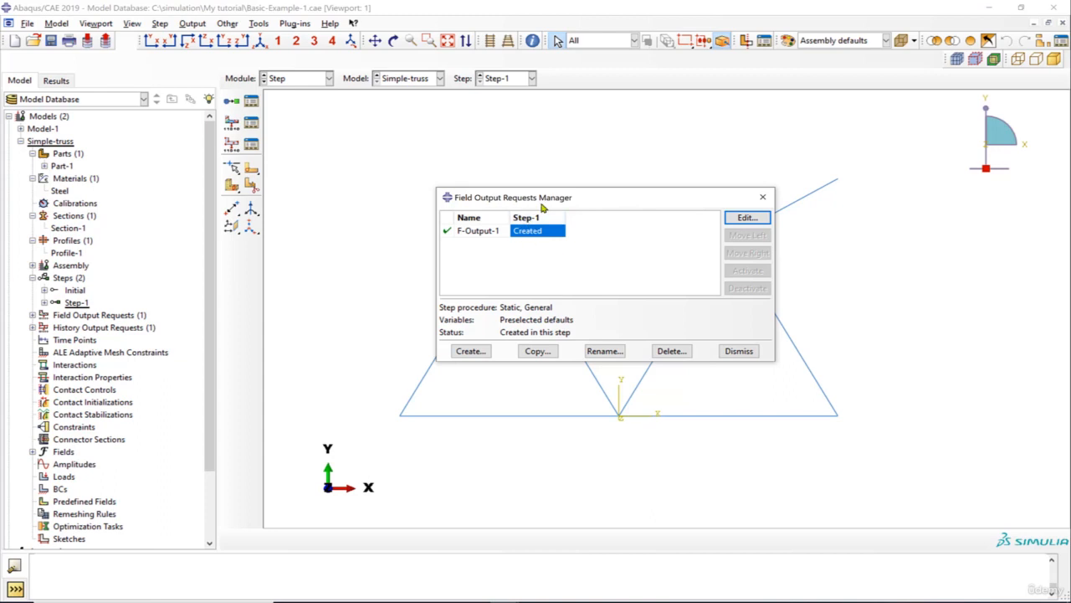
pyautogui.click(733, 220)
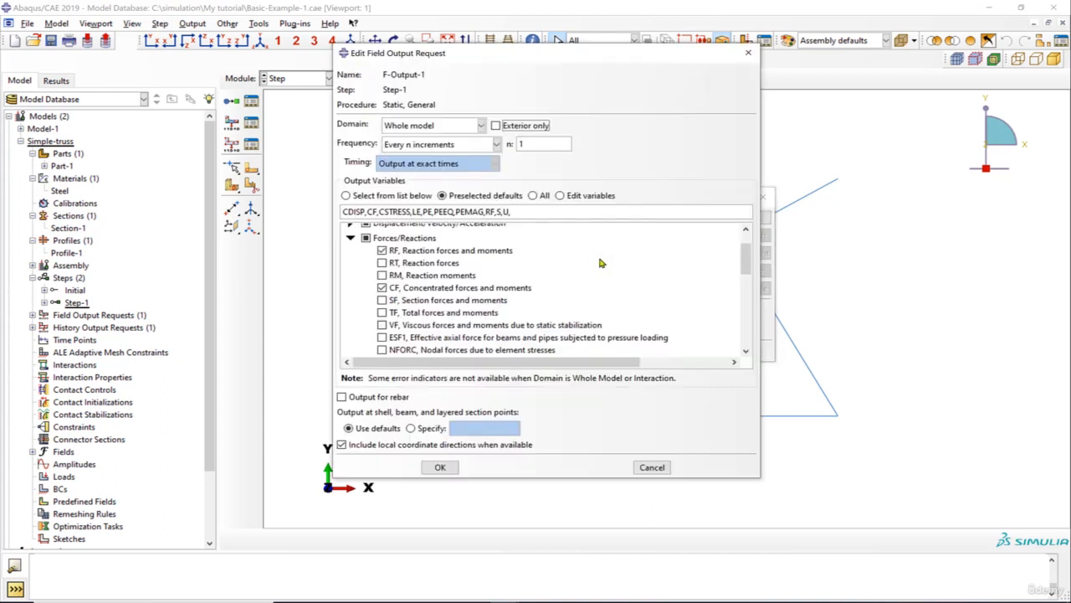
pyautogui.moveTo(746, 251); pyautogui.dragTo(746, 238)
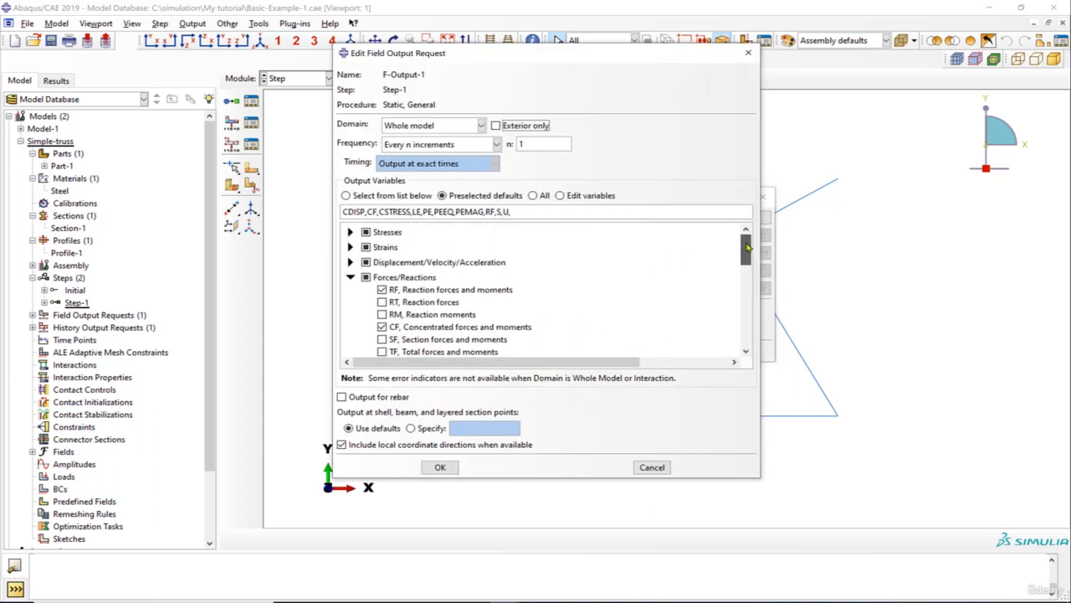
pyautogui.click(350, 233)
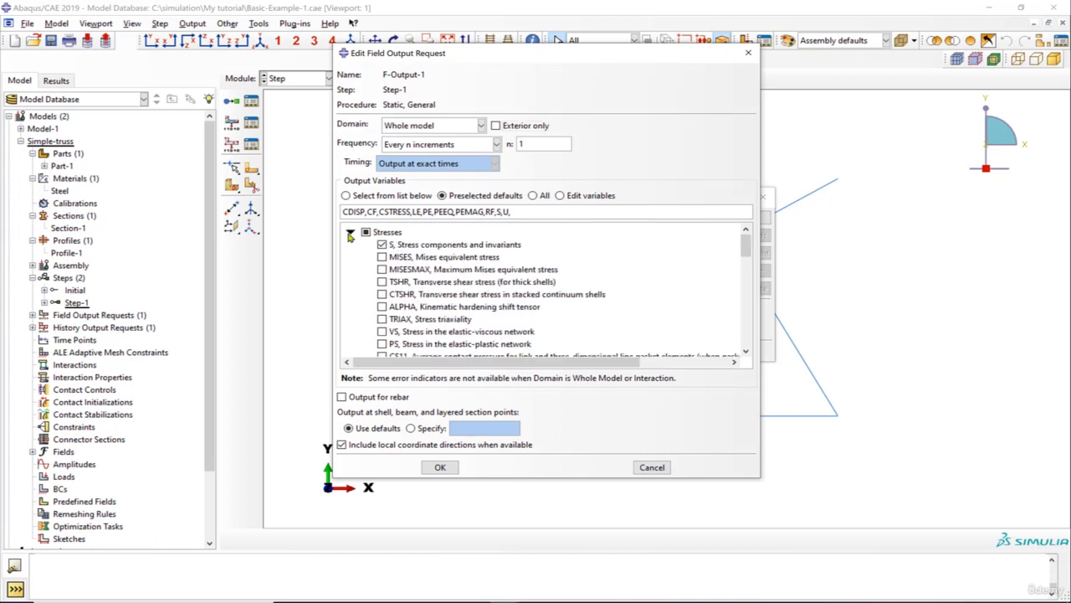
pyautogui.click(350, 233)
pyautogui.click(349, 247)
pyautogui.click(350, 247)
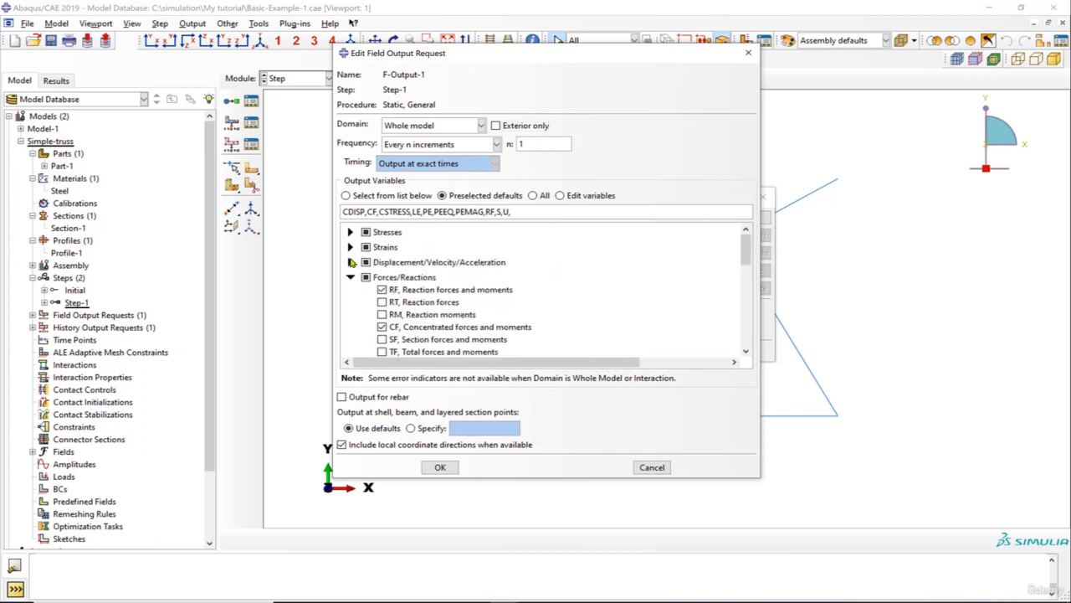
pyautogui.click(350, 262)
pyautogui.scroll(-1, 449, 307)
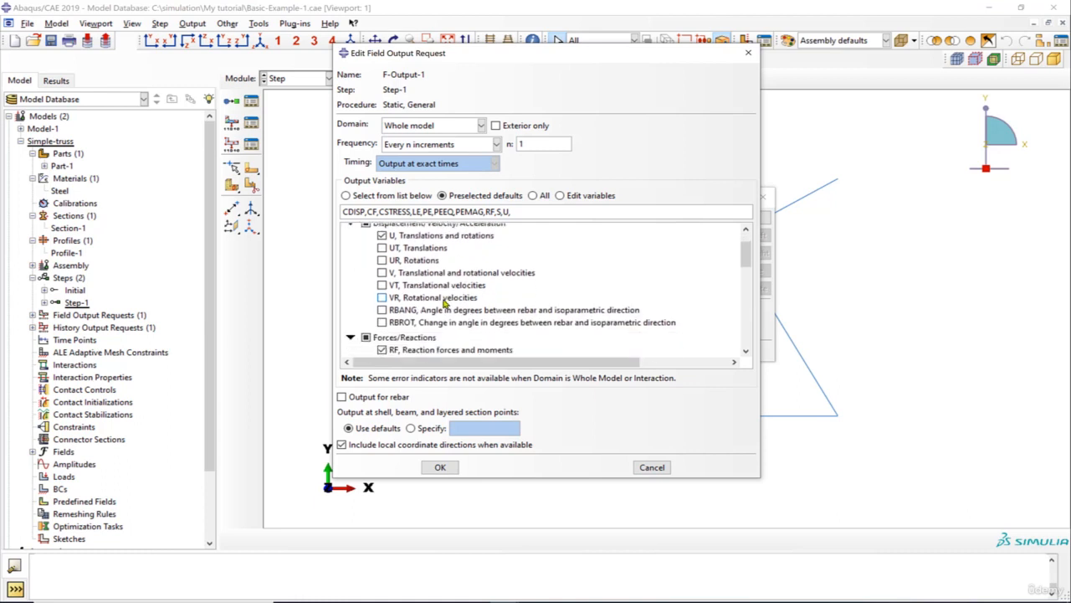
pyautogui.scroll(1, 406, 298)
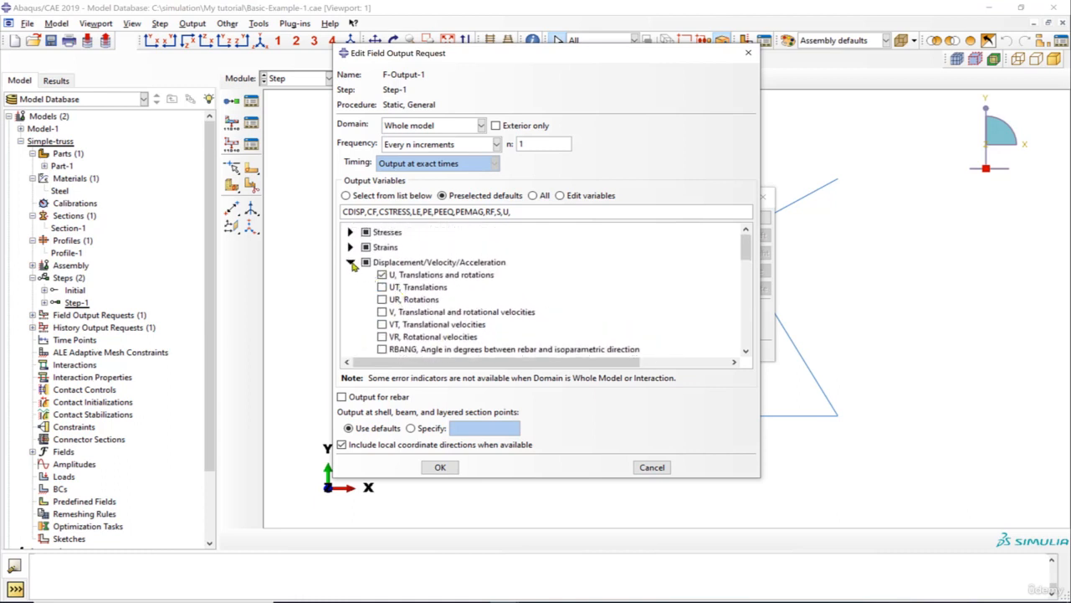
pyautogui.click(350, 262)
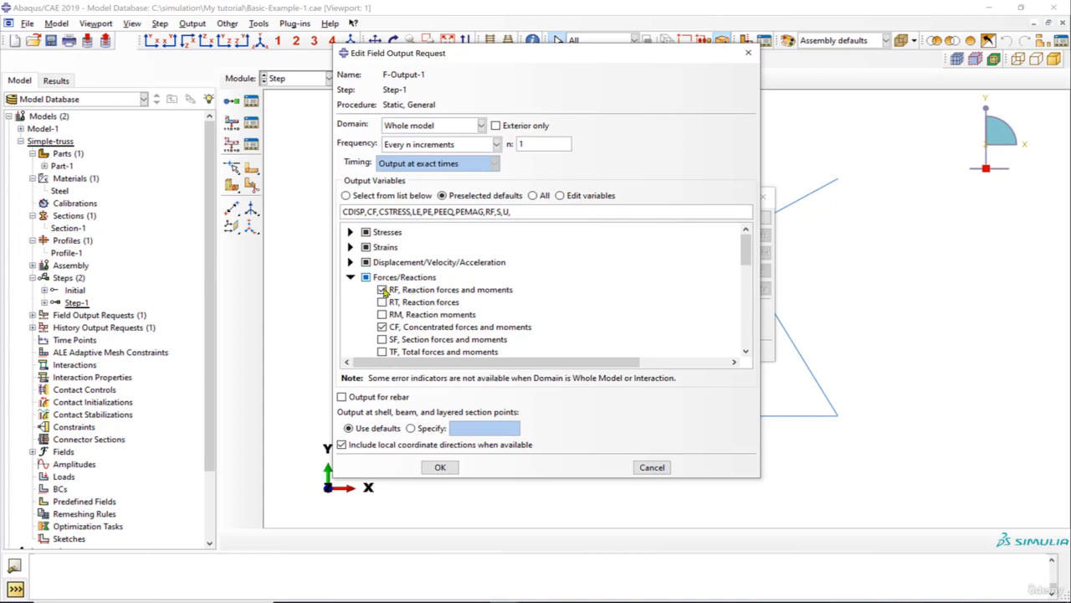
# - Add SF, Section forces and moments, to the output variables of F-Output-1
pyautogui.click(346, 600)
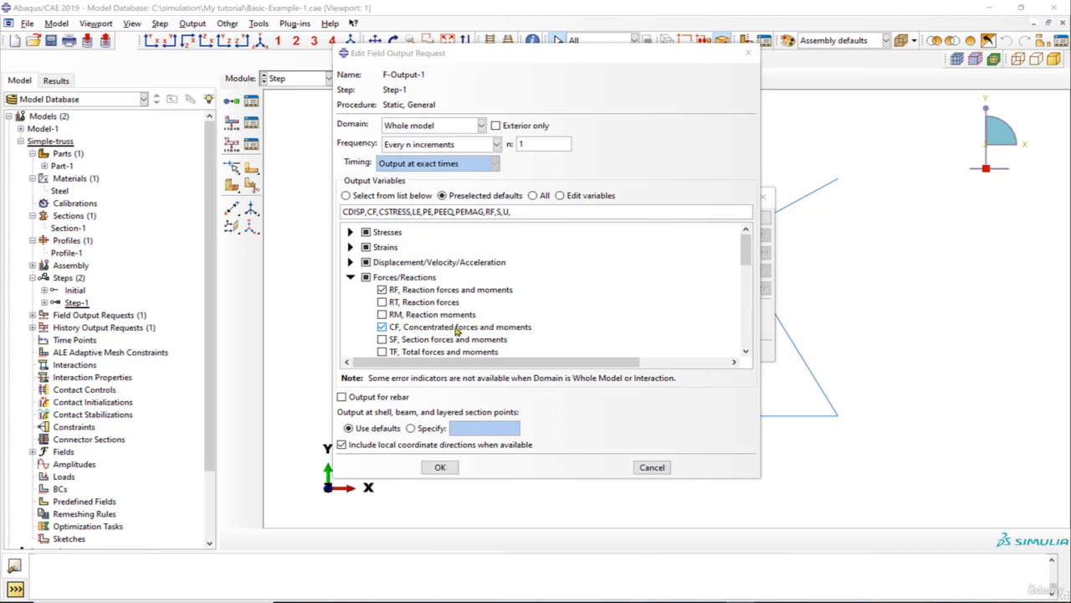
pyautogui.scroll(-1, 454, 331)
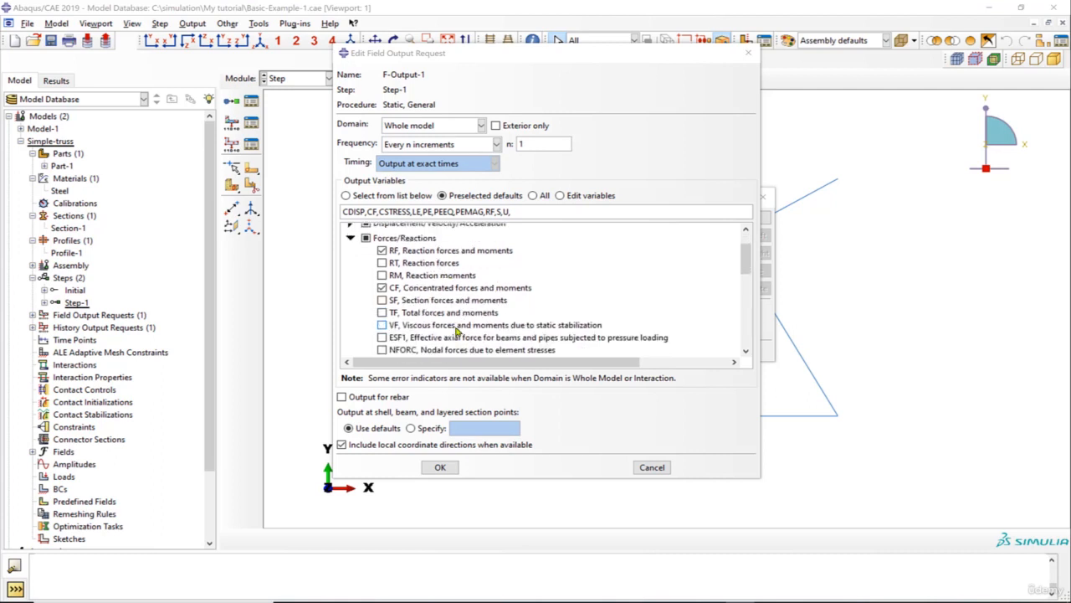
pyautogui.click(382, 300)
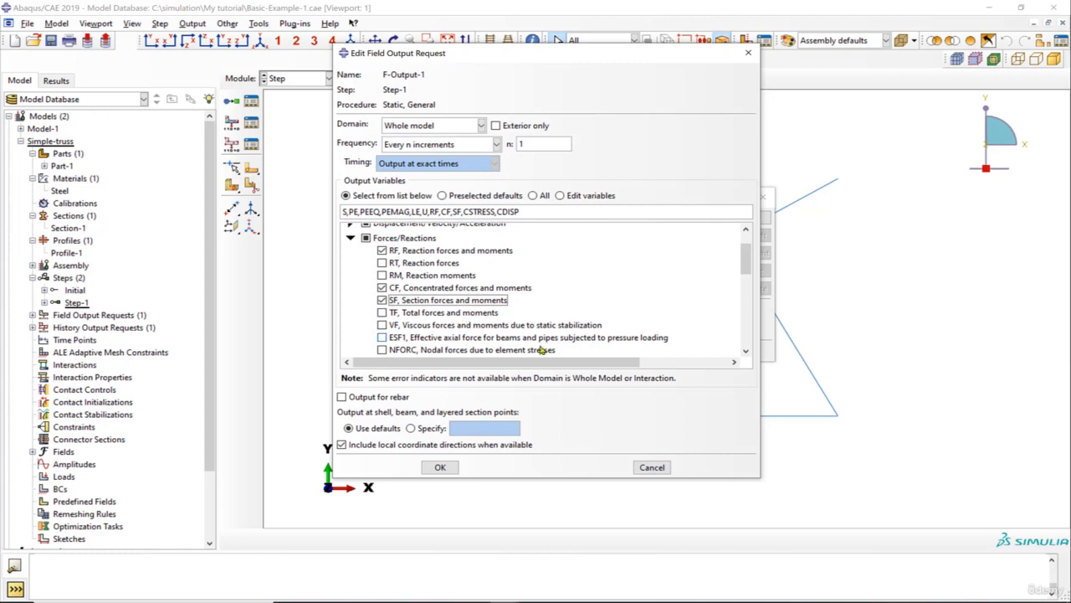
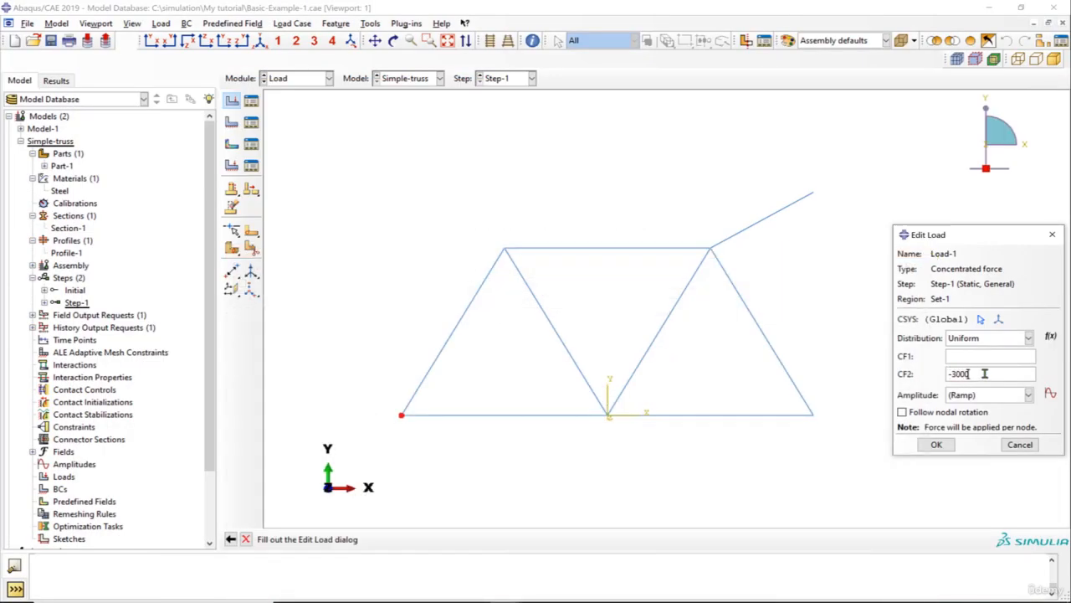
# - Complete concentrated force Load-1 on the truss's lower-left joint with a CF2 value of -3000
pyautogui.moveTo(976, 373); pyautogui.dragTo(960, 374)
pyautogui.click(993, 357)
pyautogui.click(936, 445)
# - Add a second concentrated force in Step-1 at the middle joint of the truss's bottom chord, with a CF2 value of -200
pyautogui.click(232, 101)
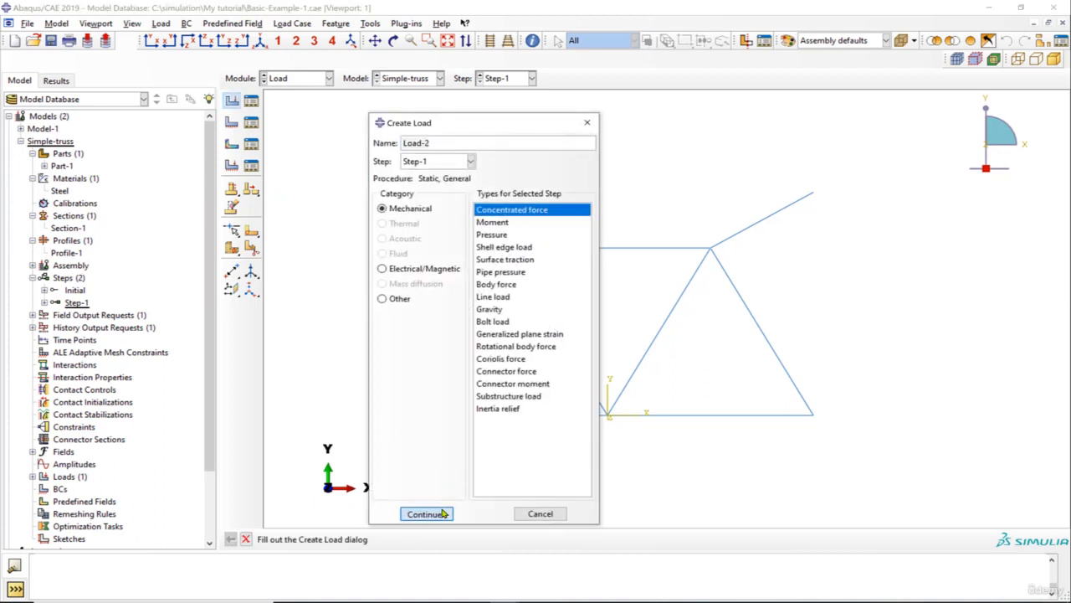
pyautogui.click(426, 513)
pyautogui.click(608, 415)
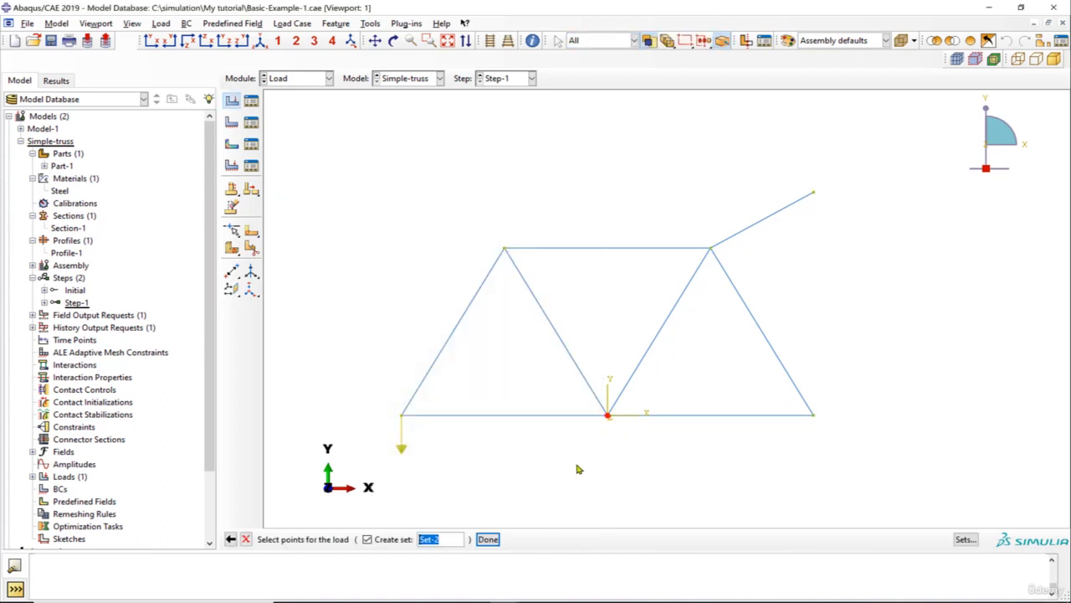
pyautogui.click(488, 539)
pyautogui.click(961, 376)
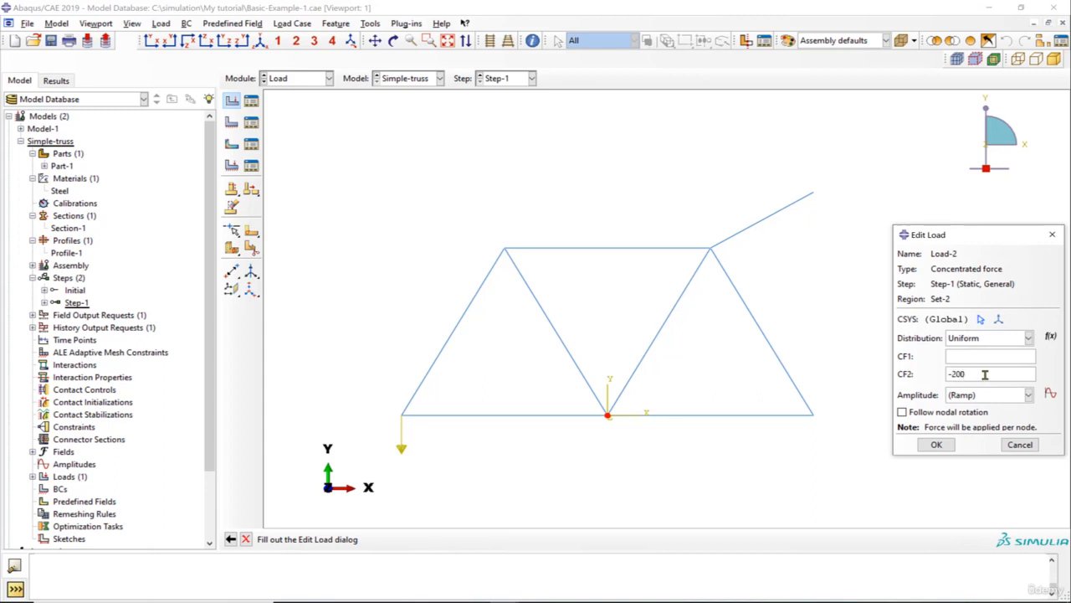
pyautogui.click(950, 355)
pyautogui.click(937, 445)
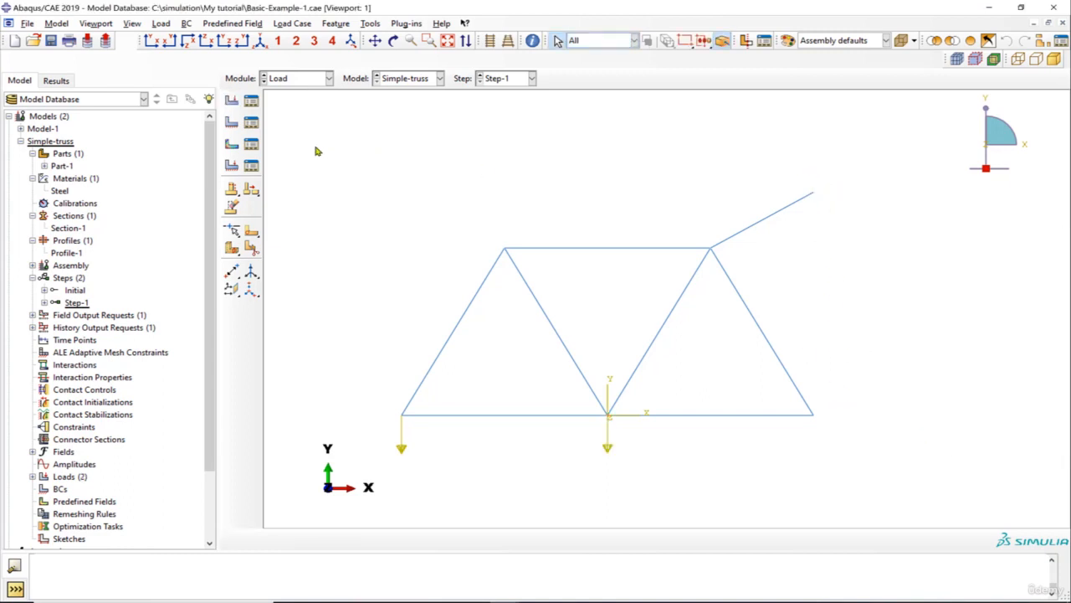
# - Fix the free end of the overhanging member with a Symmetry/Antisymmetry/Encastre boundary condition in Step-1
pyautogui.click(234, 124)
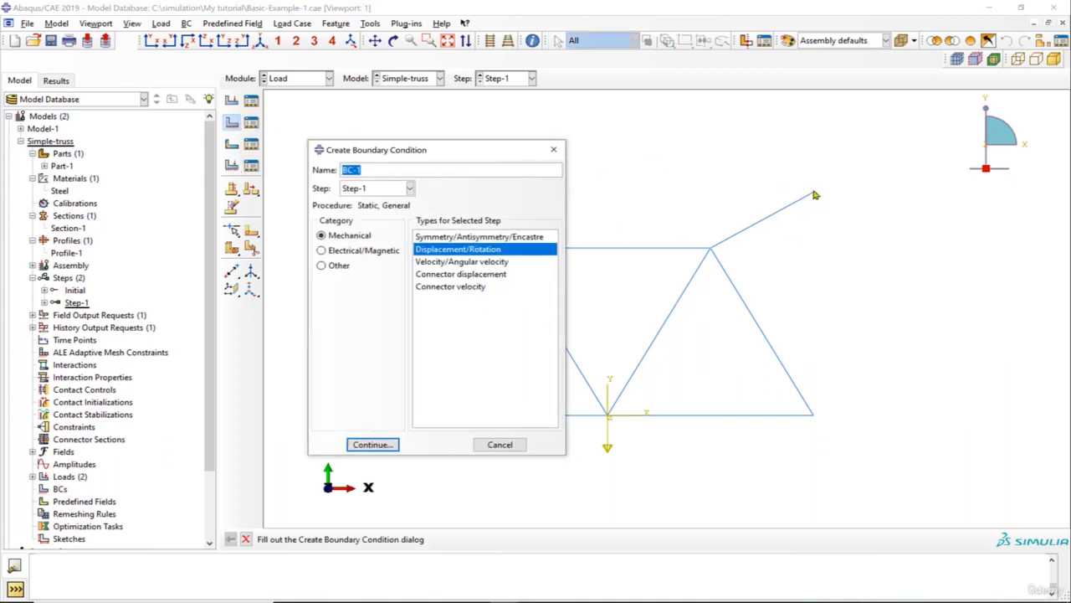
pyautogui.click(499, 236)
pyautogui.click(392, 445)
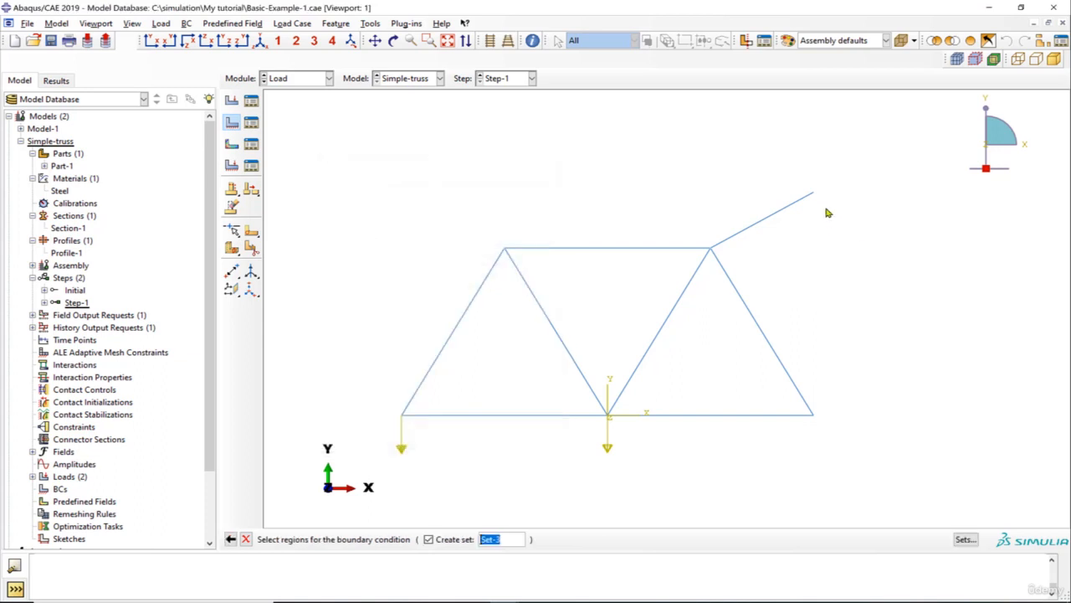
pyautogui.click(815, 194)
pyautogui.click(549, 539)
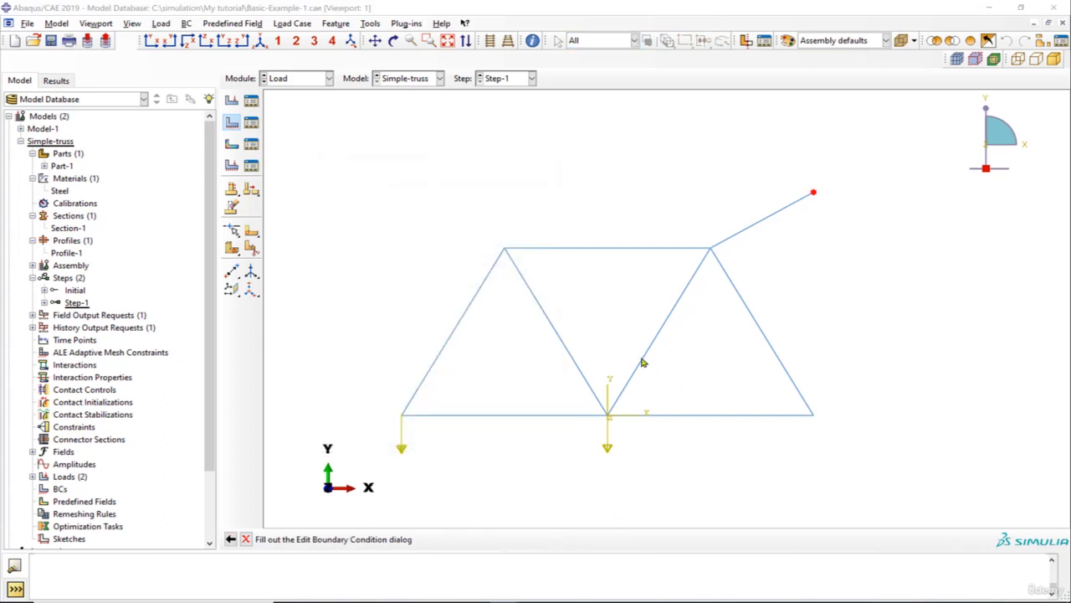
pyautogui.click(887, 494)
pyautogui.click(902, 513)
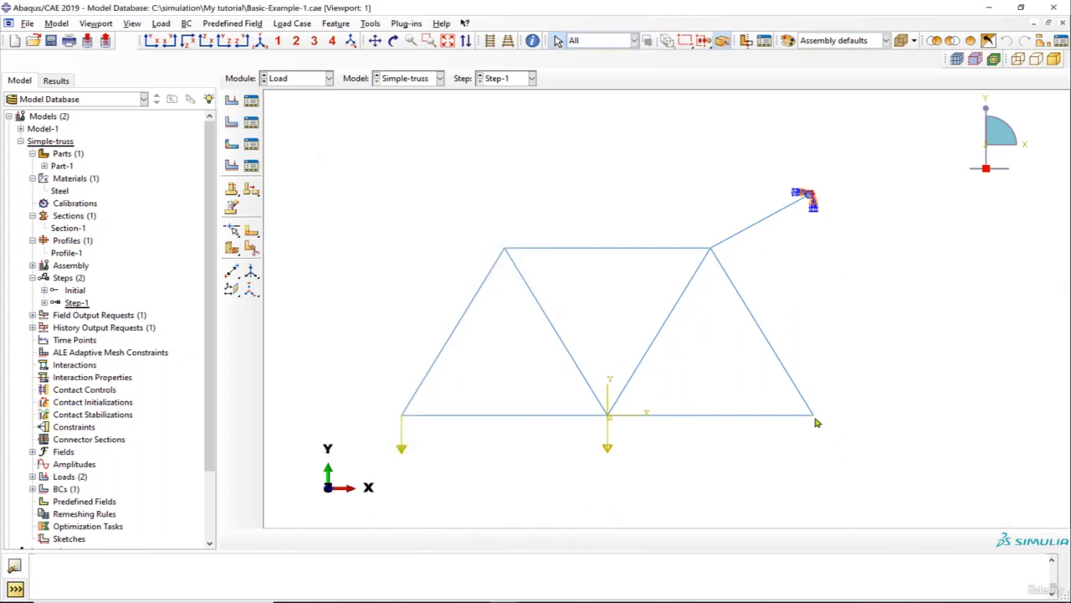
# - Pin the truss's lower-right joint with a Displacement/Rotation boundary condition that sets U1 and U2 to 0 in Step-1
pyautogui.click(233, 123)
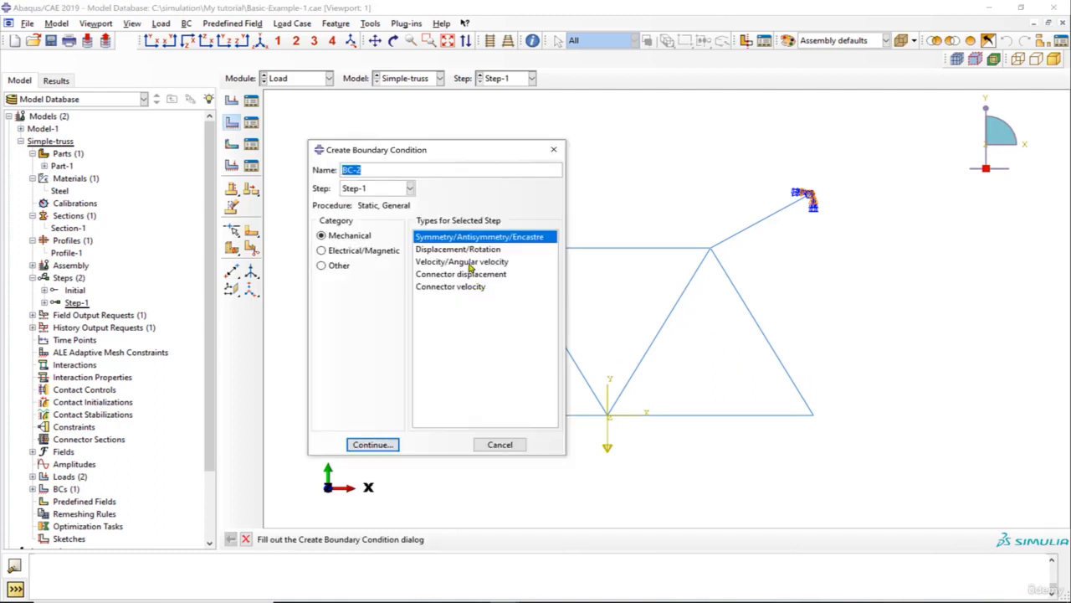
pyautogui.click(472, 251)
pyautogui.click(392, 445)
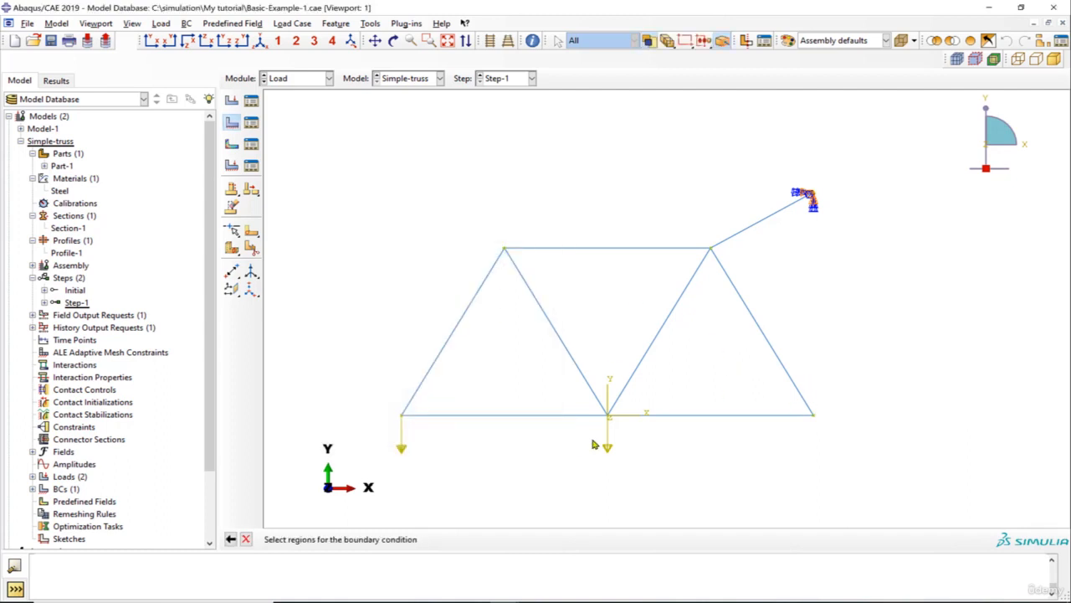
pyautogui.click(815, 418)
pyautogui.click(549, 539)
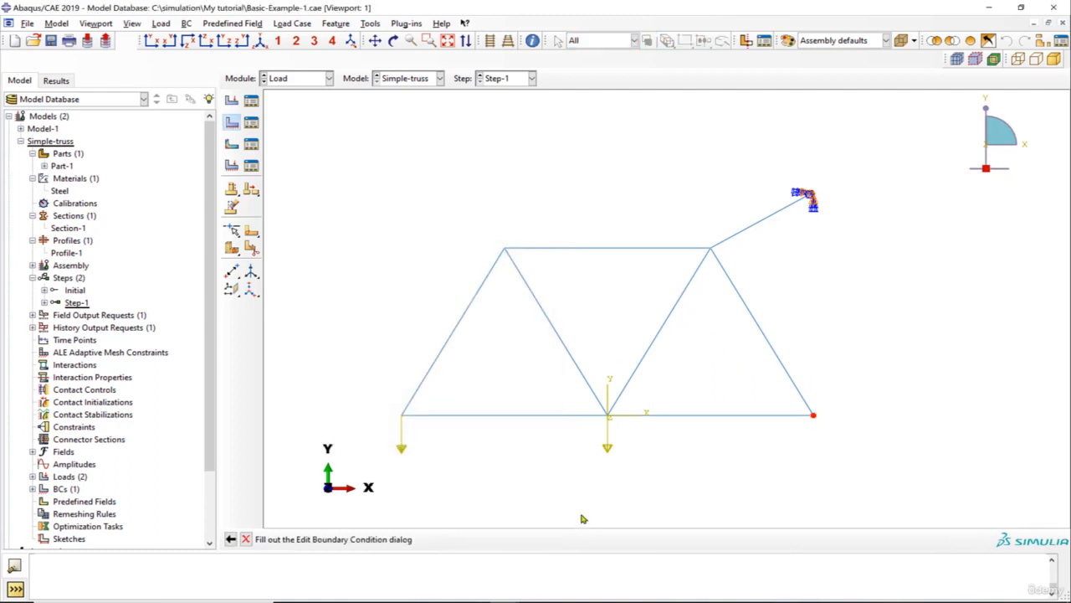
pyautogui.click(308, 343)
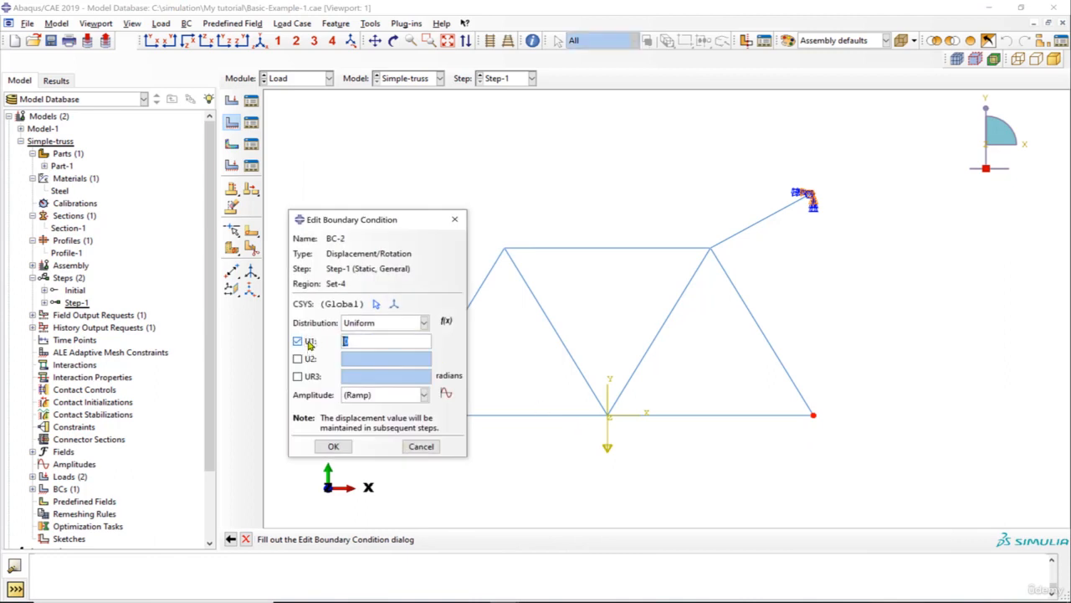
pyautogui.click(309, 359)
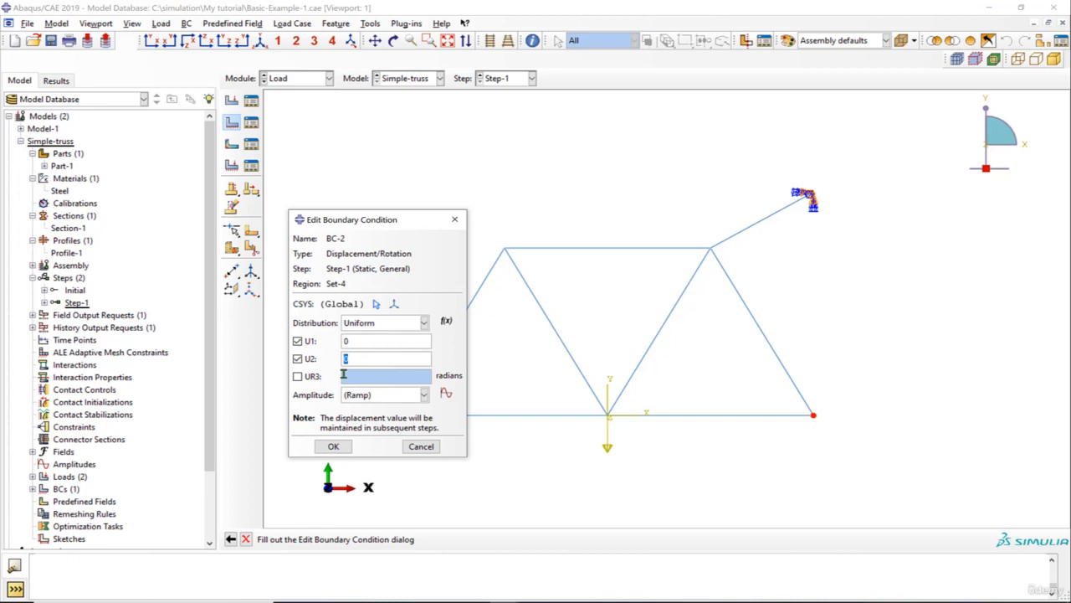
pyautogui.click(334, 447)
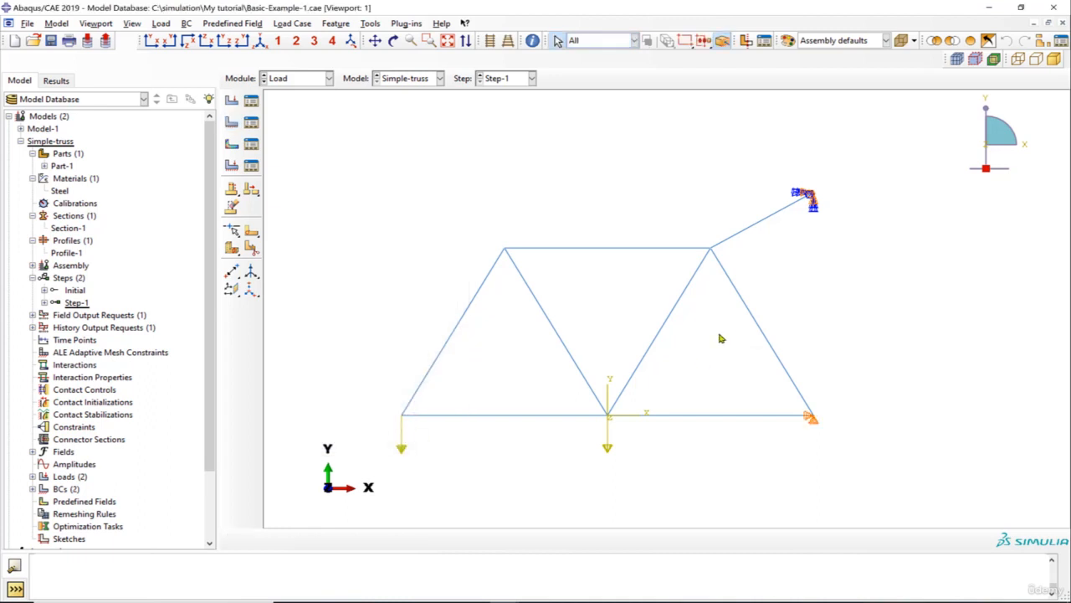
# - Switch to meshing Part-1 and apply local seeds by size to all members with an approximate element size of 0.5
pyautogui.click(310, 79)
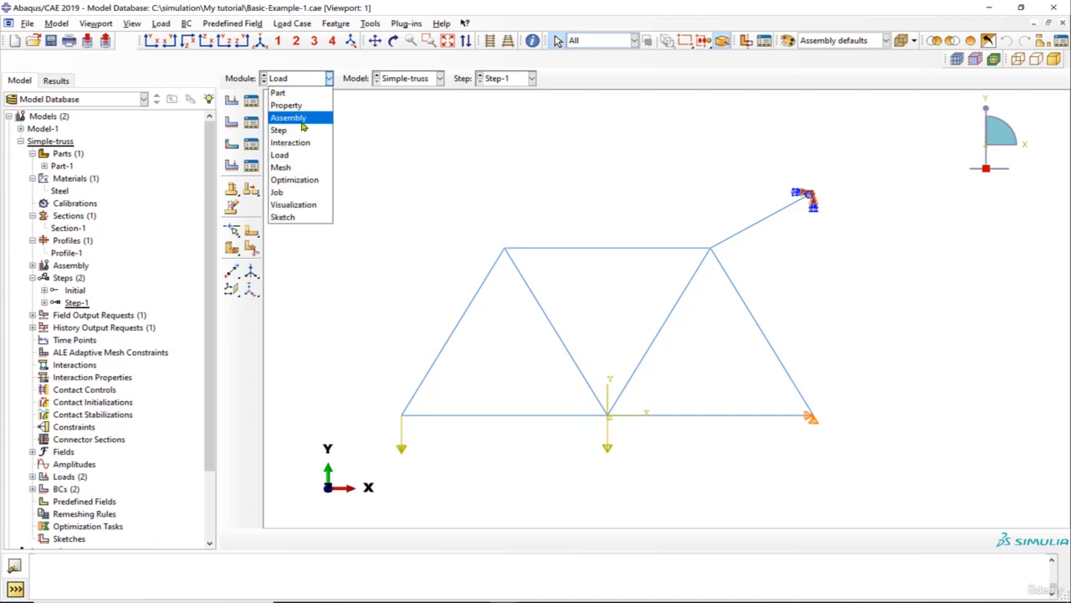
pyautogui.click(303, 168)
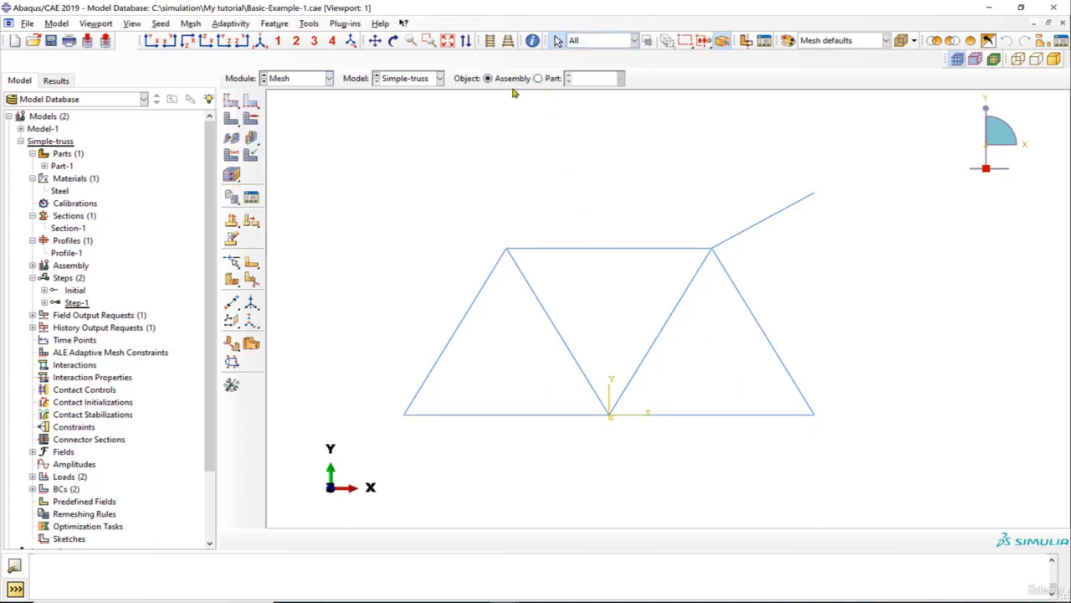
pyautogui.click(540, 79)
pyautogui.click(251, 100)
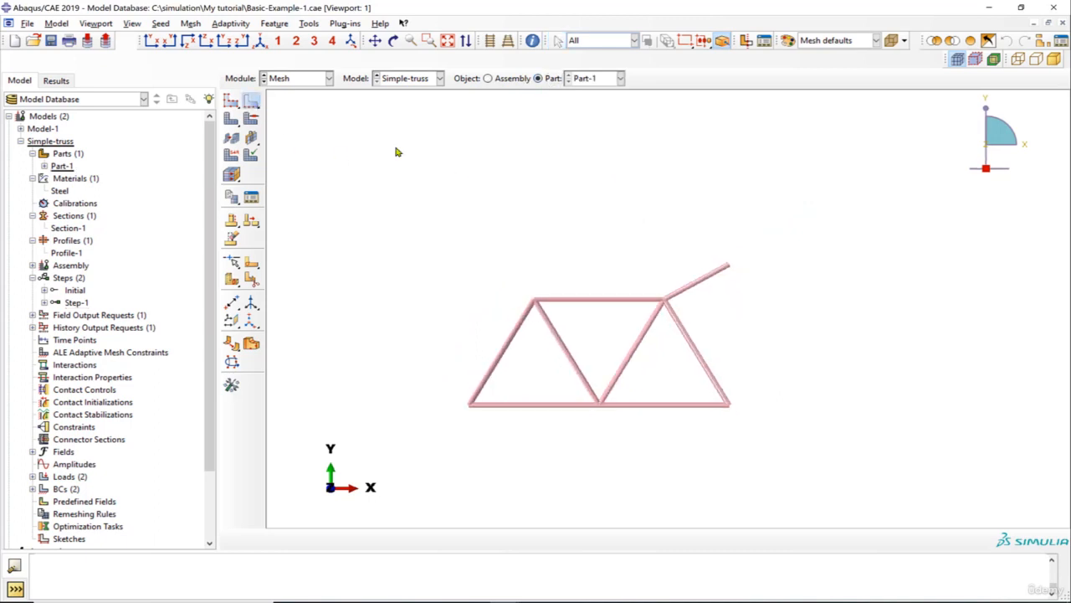
pyautogui.moveTo(440, 190); pyautogui.dragTo(762, 437)
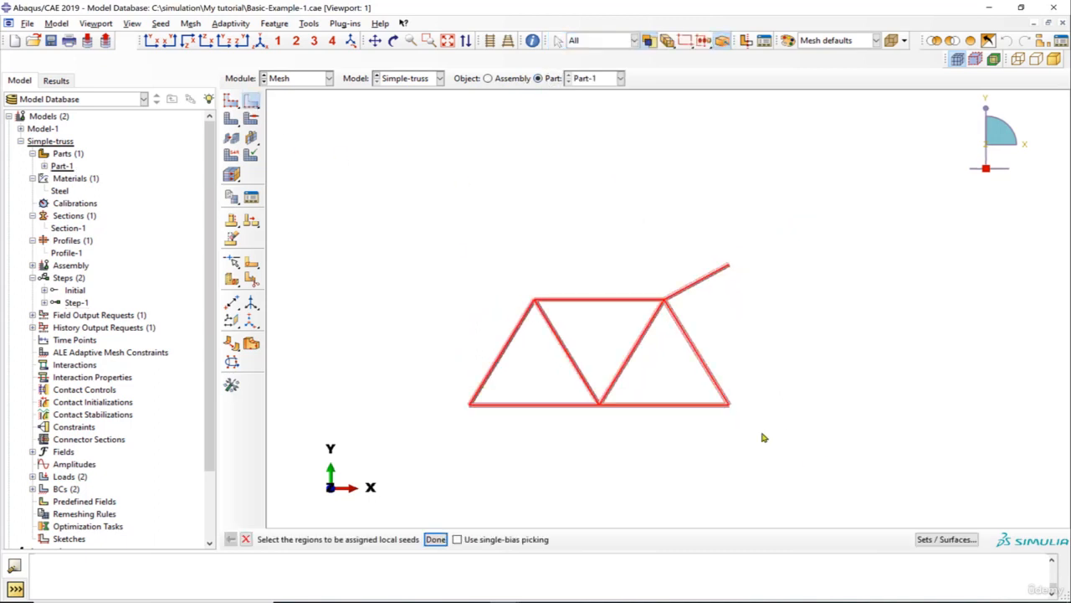
pyautogui.click(436, 539)
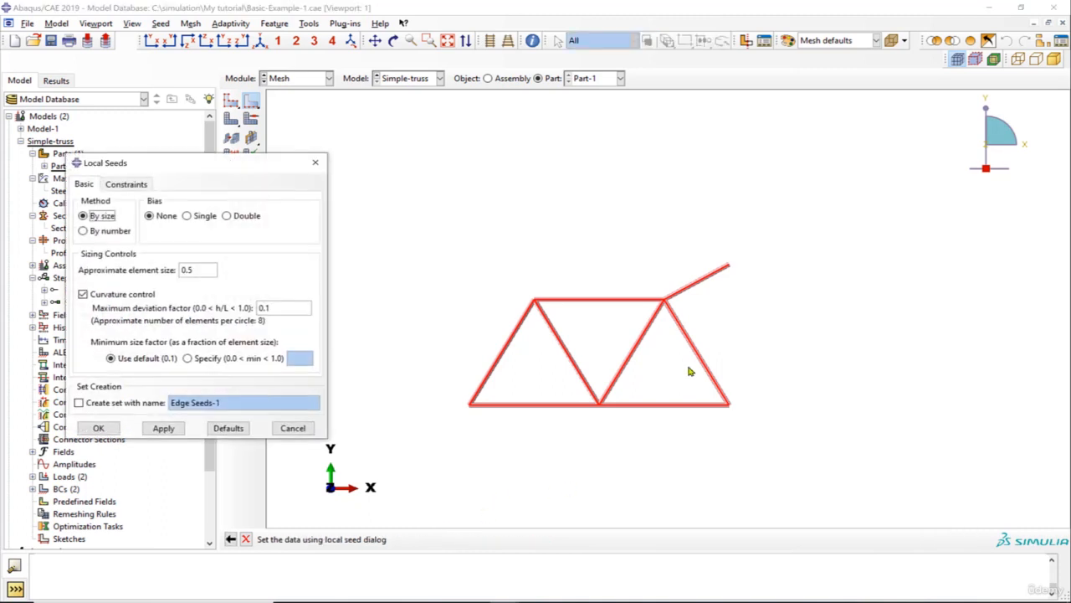
pyautogui.click(164, 429)
pyautogui.scroll(2, 551, 352)
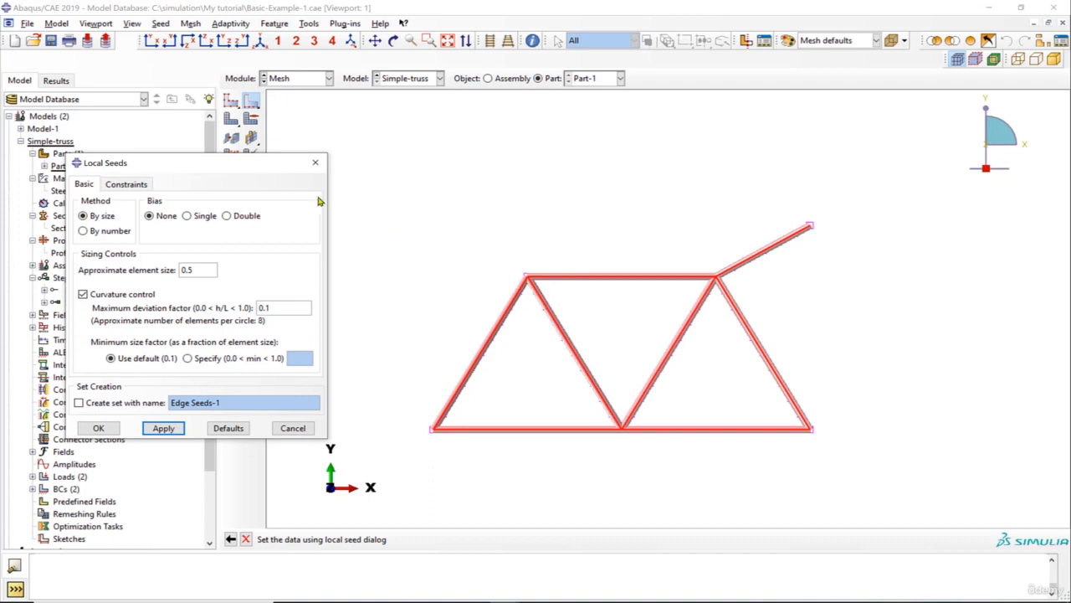
pyautogui.click(316, 163)
# - Turn off the rendering of beam profiles in the part display options
pyautogui.click(130, 24)
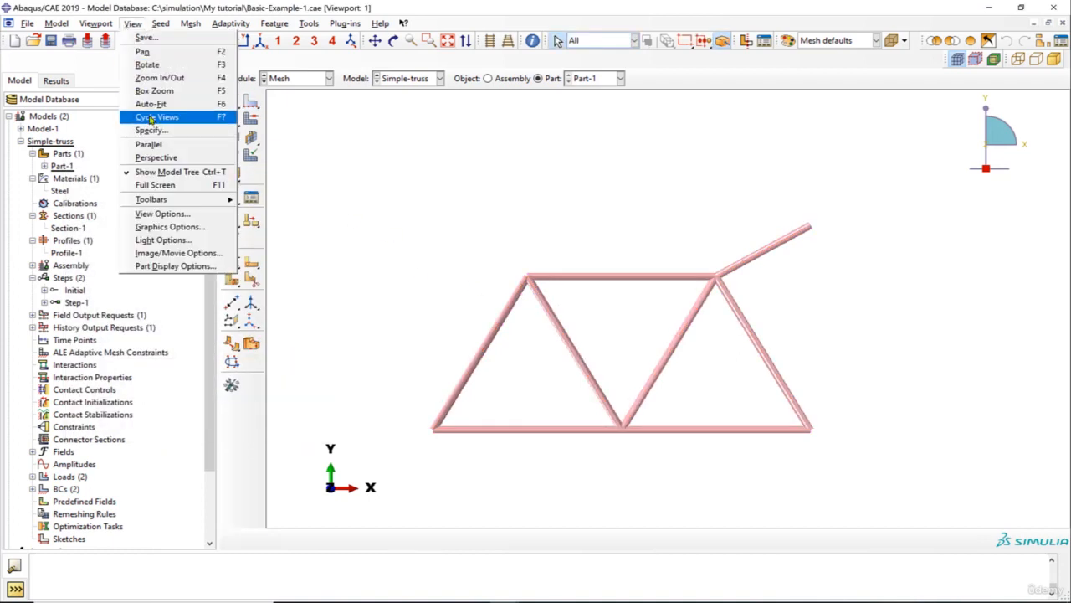
pyautogui.click(176, 266)
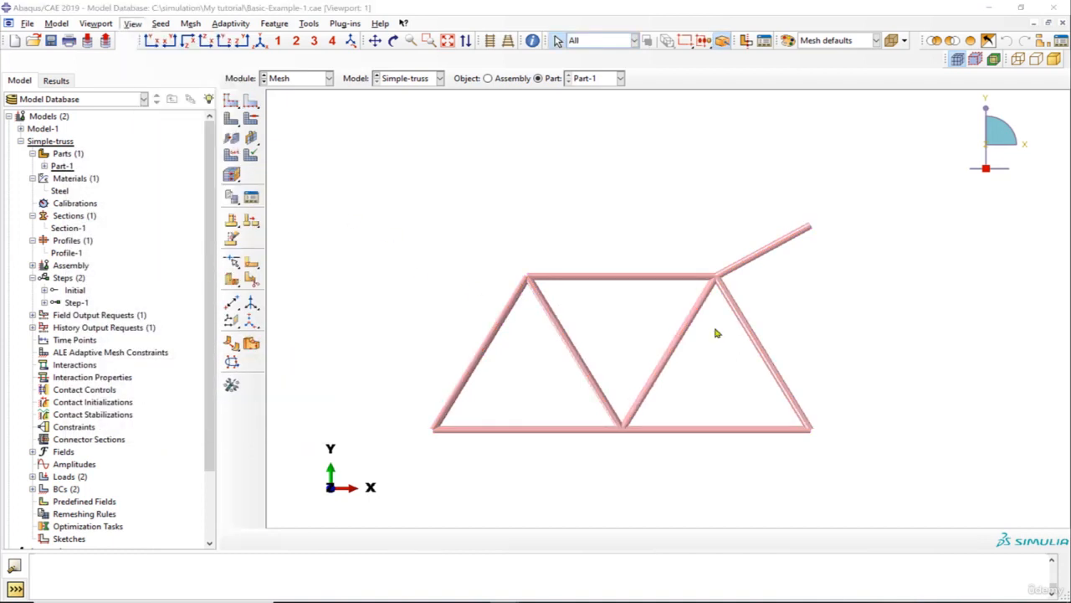
pyautogui.click(932, 543)
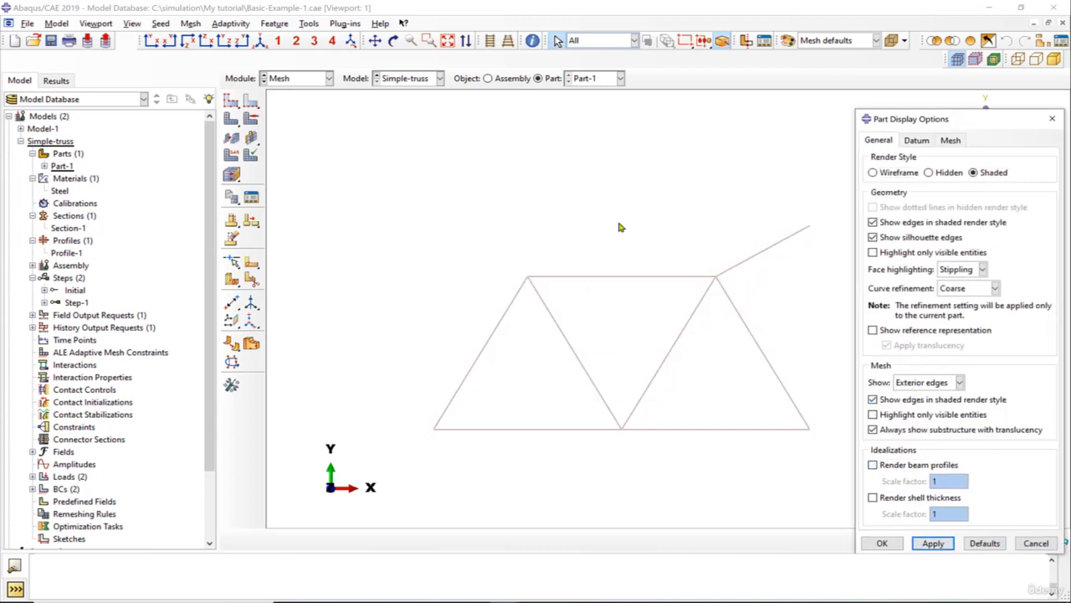
pyautogui.click(1052, 119)
# - Reapply local seeds with an approximate element size of 0.5 to all truss members and mesh the part
pyautogui.click(249, 100)
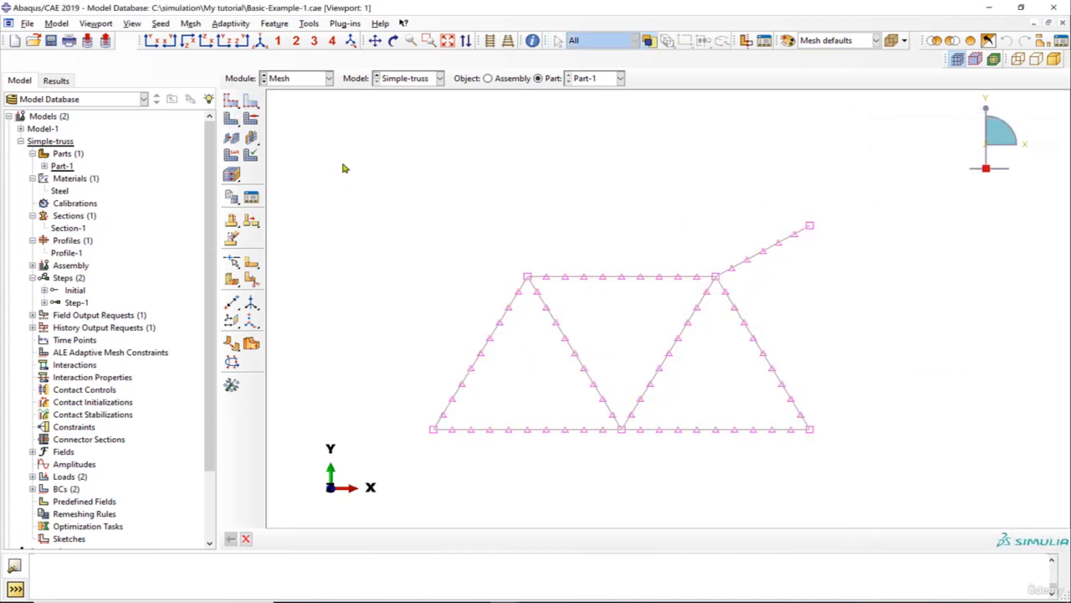
pyautogui.moveTo(342, 164); pyautogui.dragTo(870, 450)
pyautogui.click(436, 540)
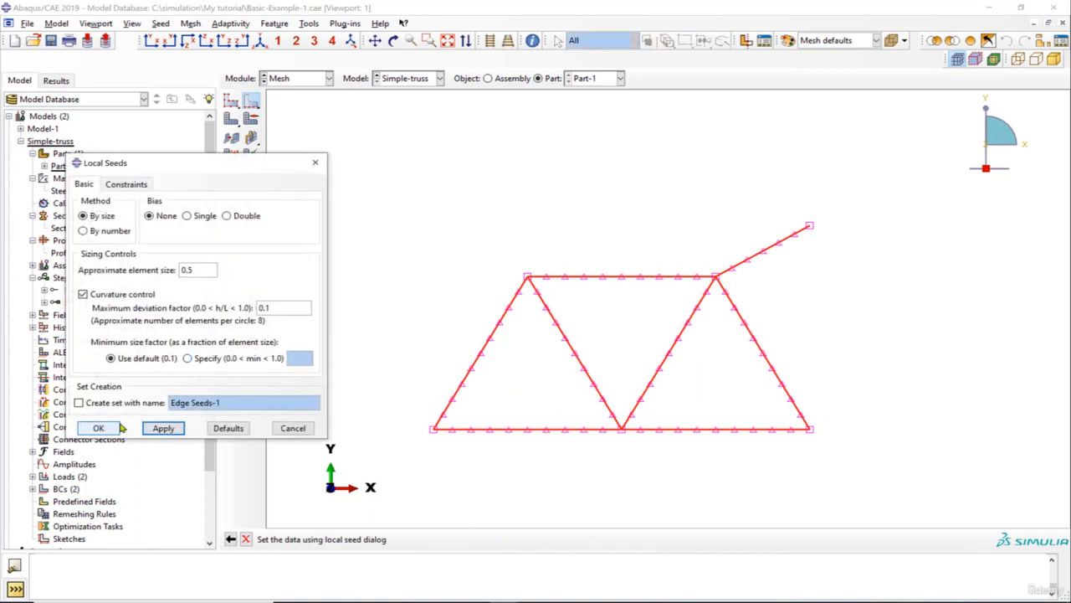
pyautogui.click(117, 426)
pyautogui.click(231, 119)
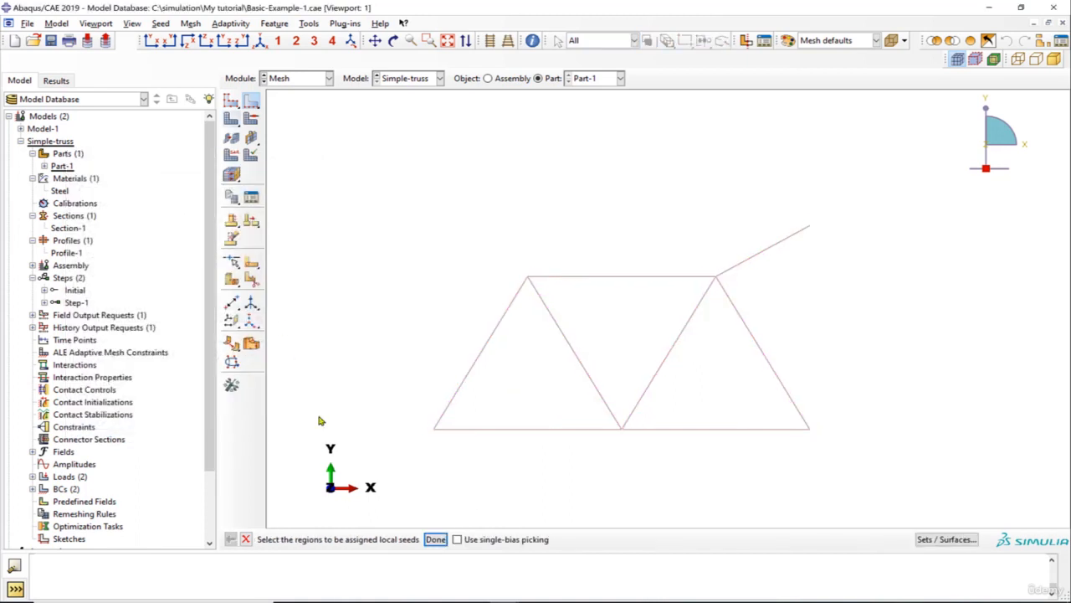
pyautogui.click(348, 540)
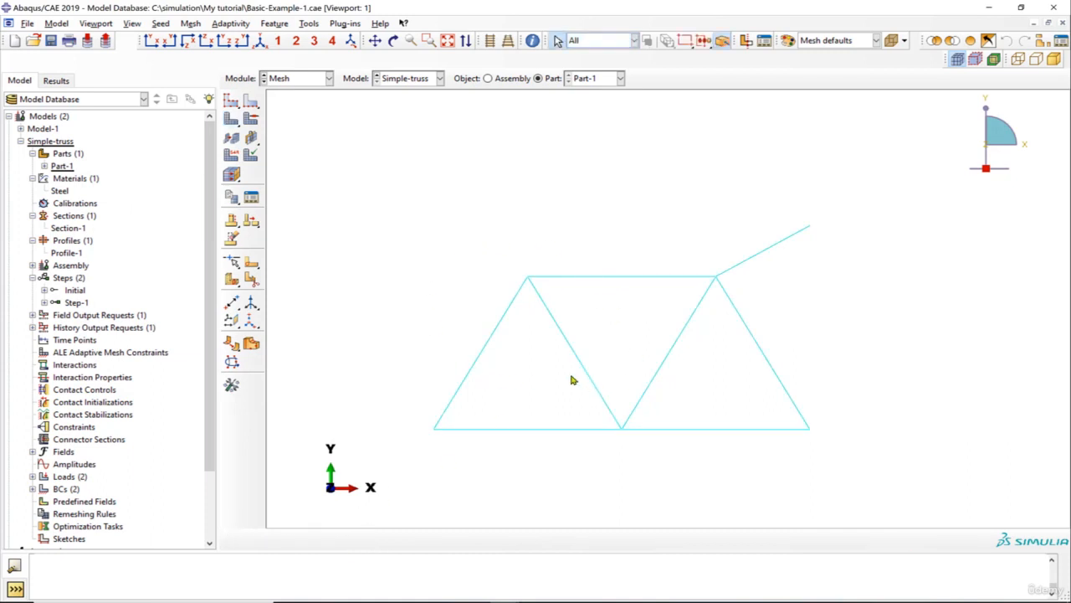
# - Switch to the Job module and create a full analysis job named Simple-truss-2 for the Simple-truss model
pyautogui.click(301, 77)
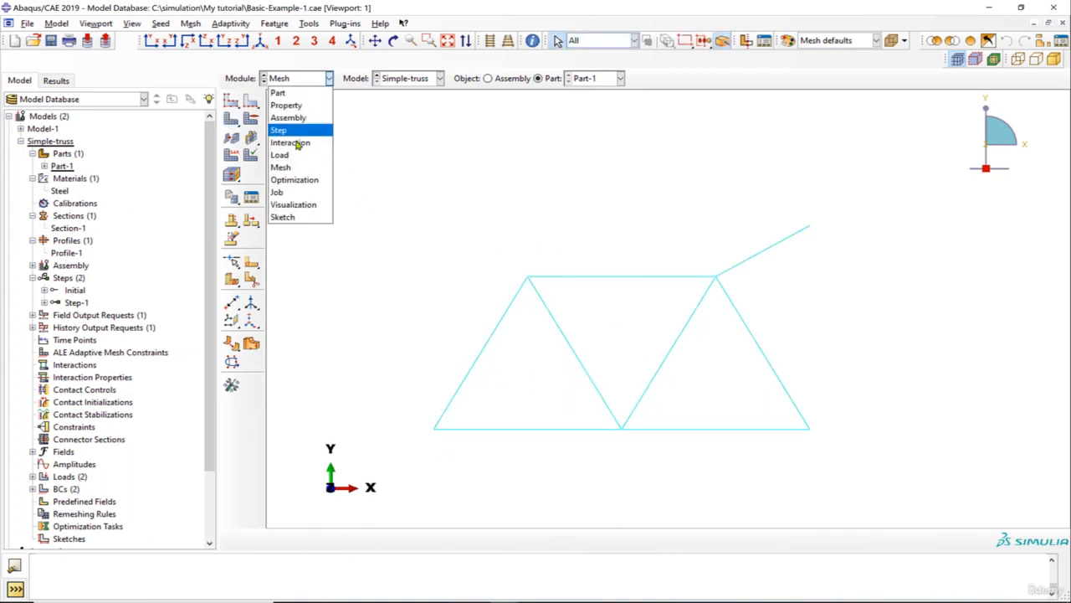
pyautogui.click(284, 192)
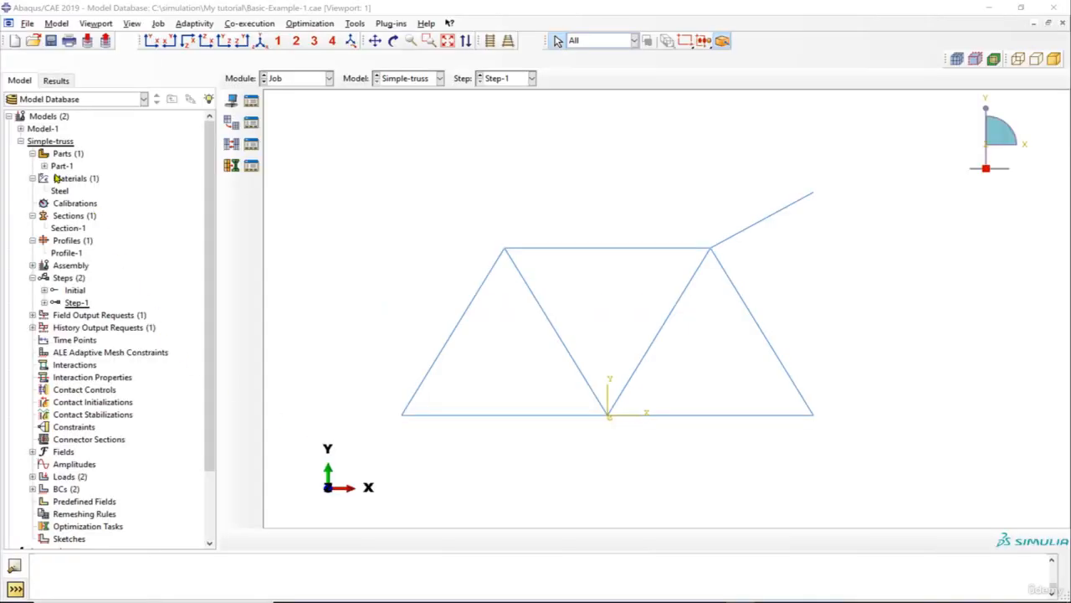
pyautogui.click(21, 141)
pyautogui.click(57, 179)
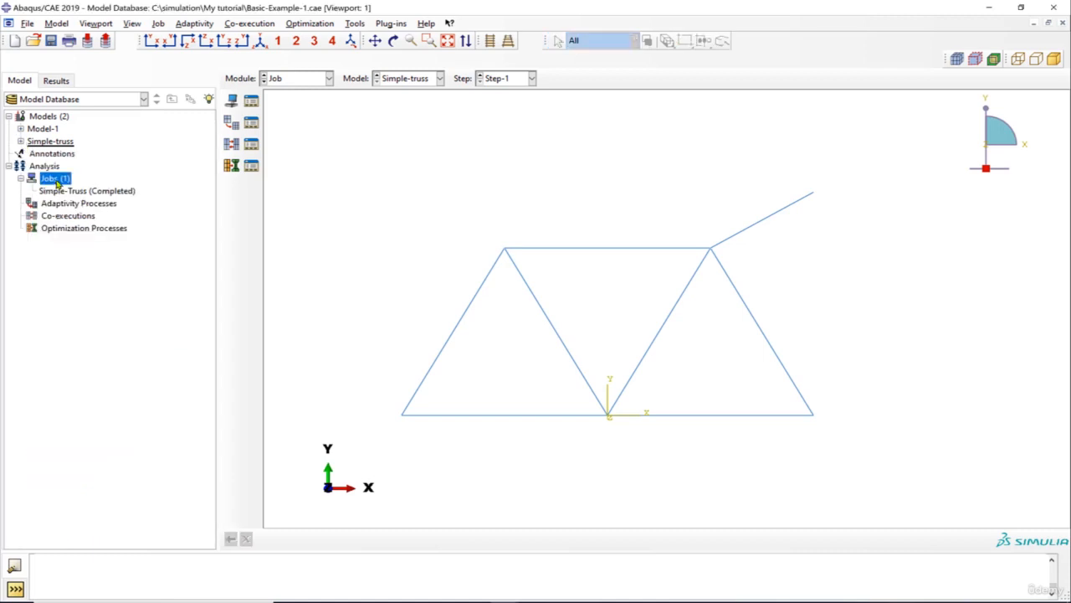
pyautogui.rightClick(62, 180)
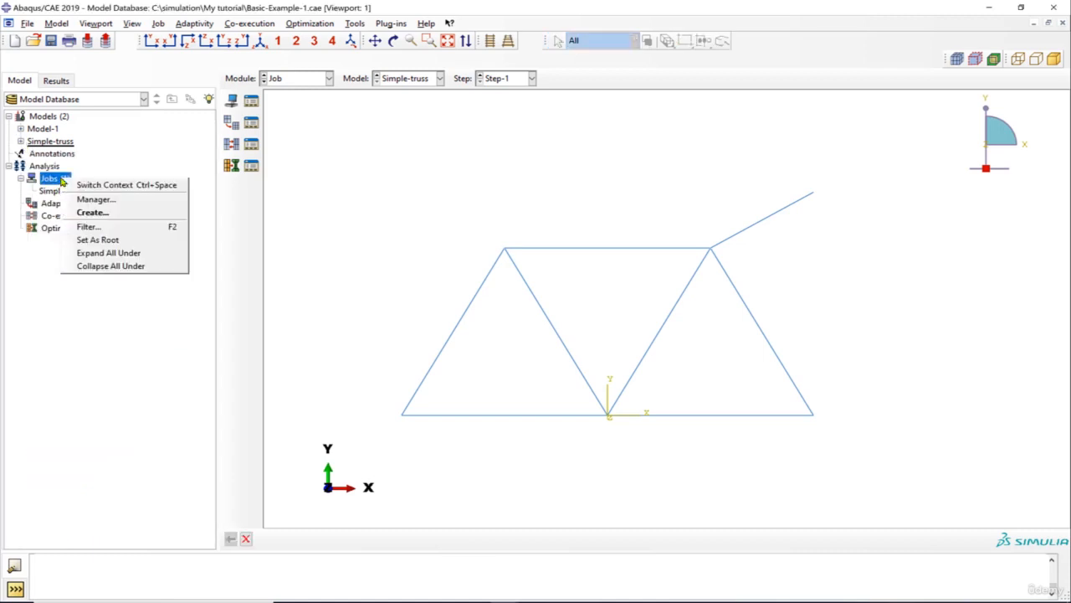
pyautogui.click(100, 210)
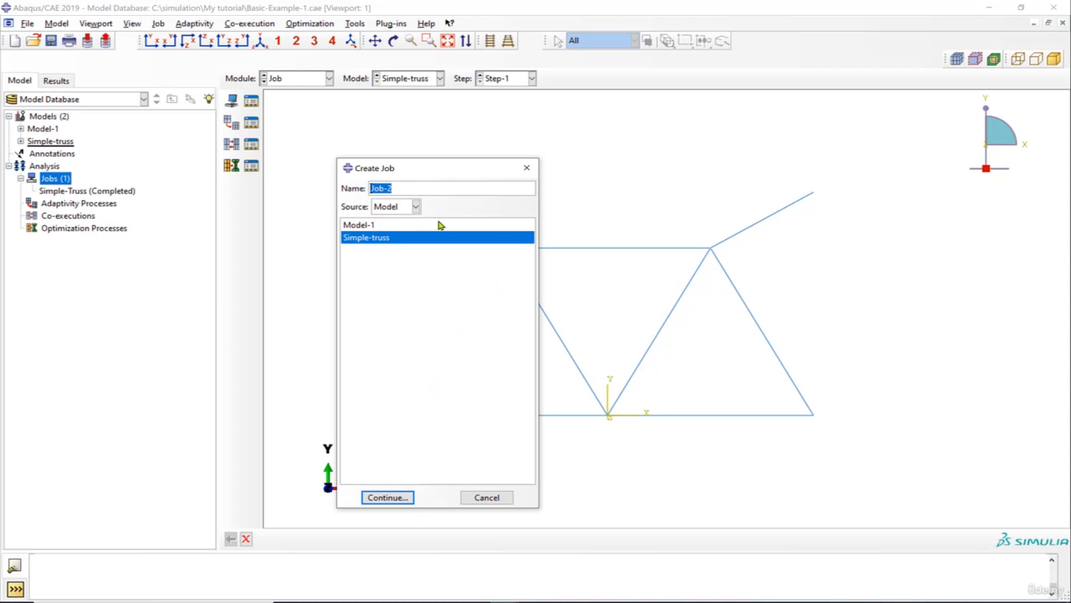
pyautogui.write('Simple-truss')
pyautogui.click(387, 497)
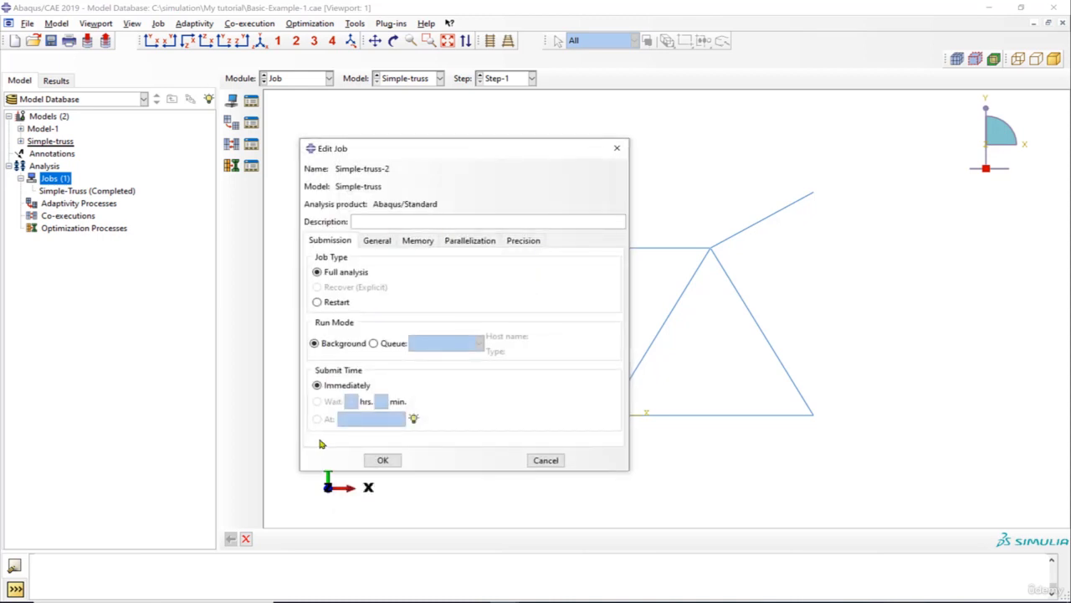
pyautogui.click(380, 459)
# - Submit the Simple-truss-2 job for analysis
pyautogui.click(72, 204)
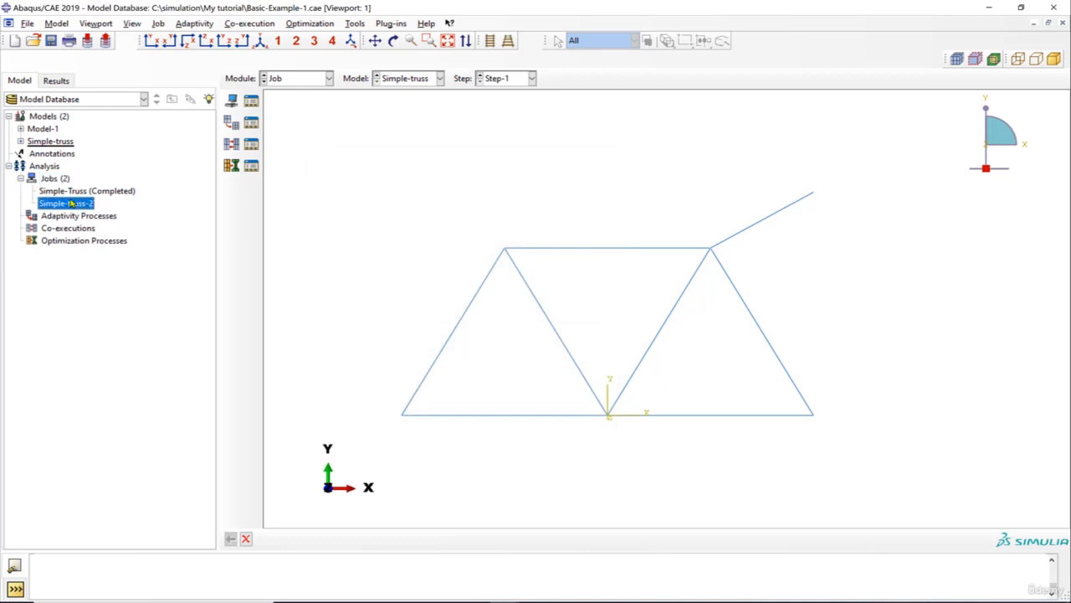
pyautogui.rightClick(72, 203)
pyautogui.click(167, 301)
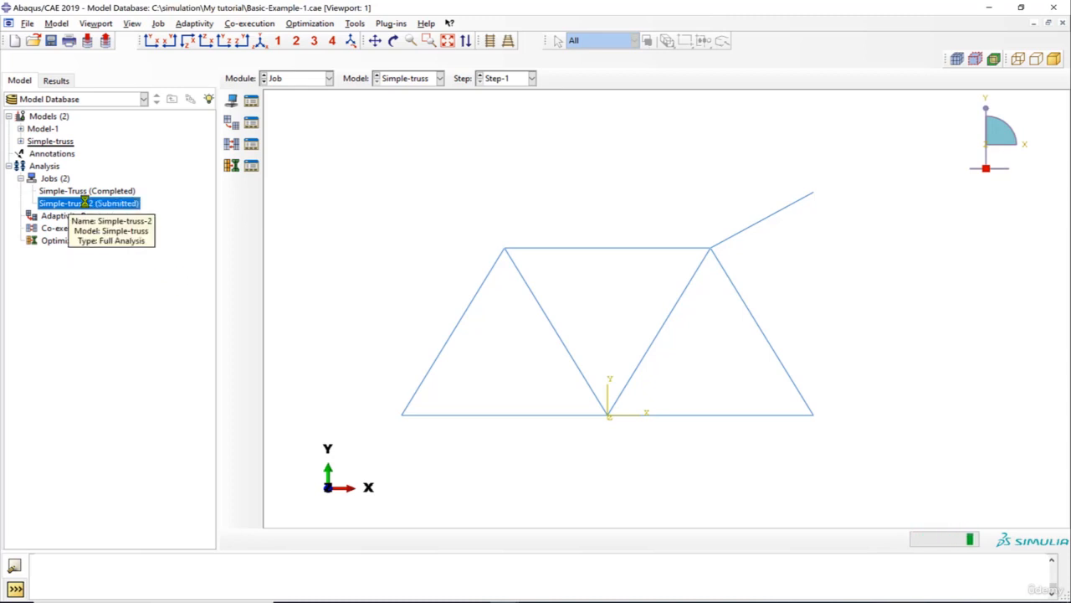
# - Monitor the Simple-truss-2 job until it finishes, review its log and increments, and dismiss the monitor
pyautogui.rightClick(87, 205)
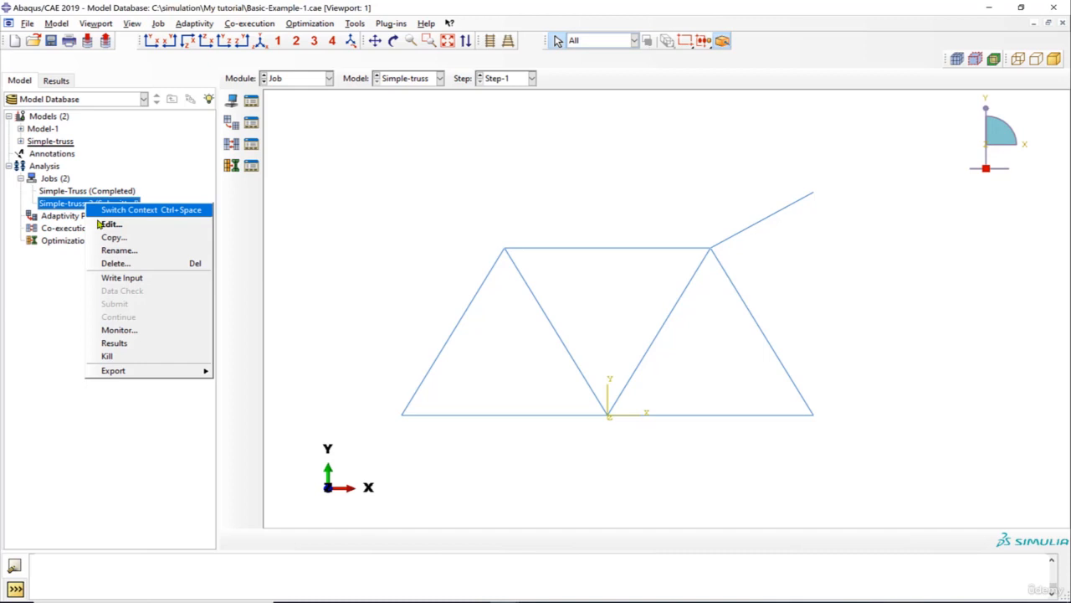
pyautogui.click(138, 330)
pyautogui.moveTo(327, 287); pyautogui.dragTo(591, 240)
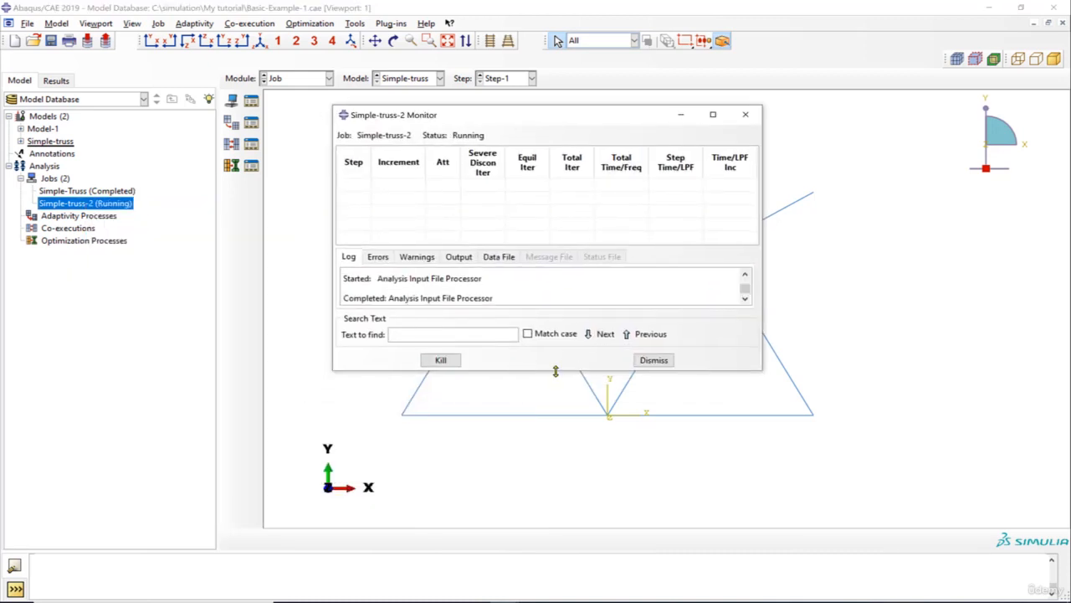
pyautogui.moveTo(565, 420); pyautogui.dragTo(565, 424)
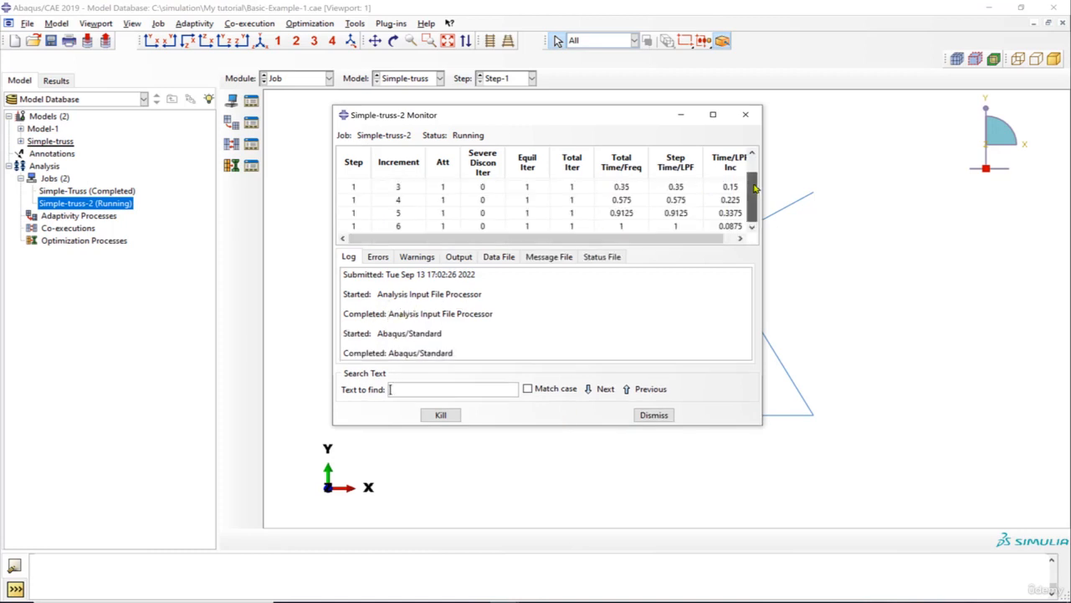
pyautogui.moveTo(753, 189); pyautogui.dragTo(753, 173)
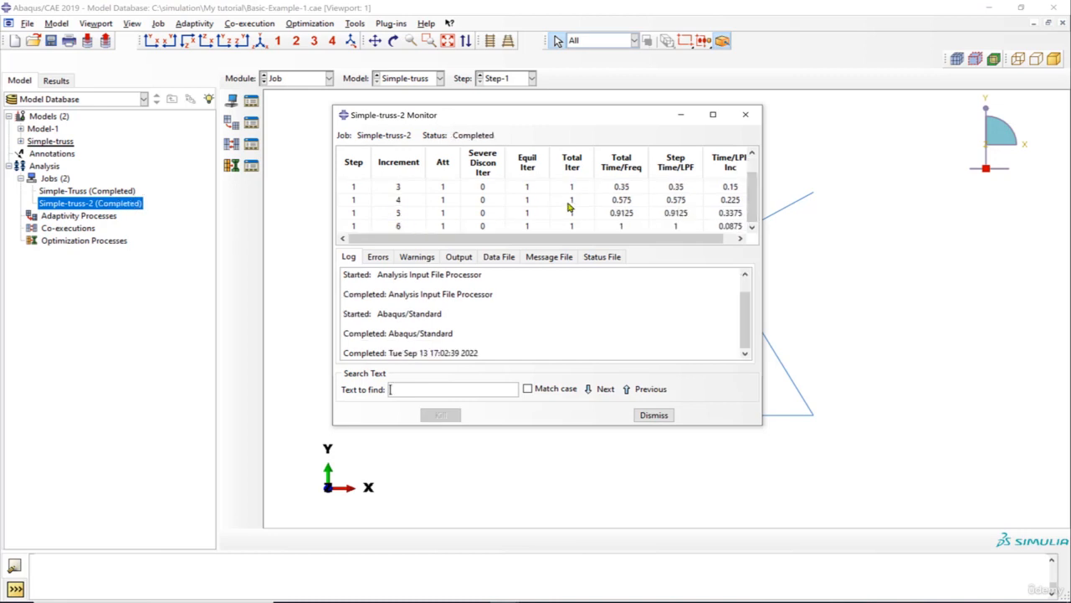
pyautogui.click(670, 416)
# - Open the results of the Simple-truss-2 job and plot the Mises stress contours on the truss
pyautogui.rightClick(107, 207)
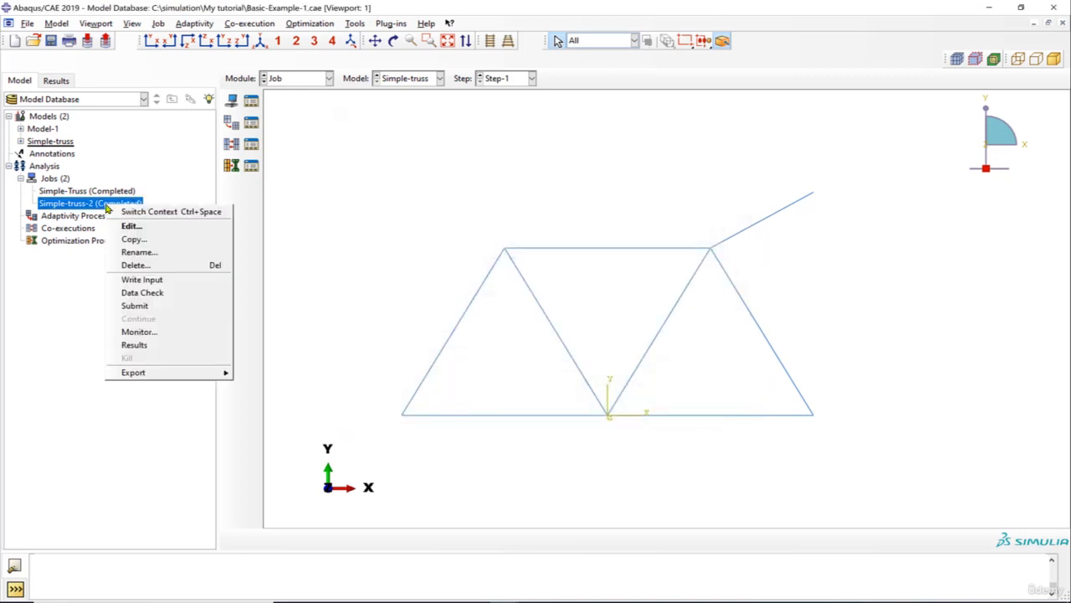
pyautogui.click(134, 345)
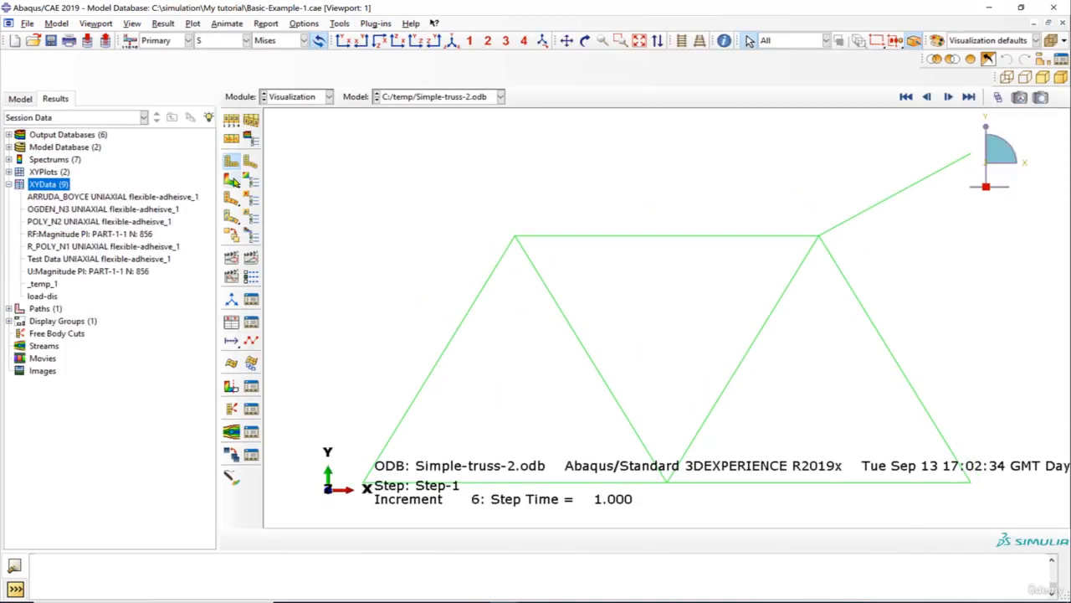
pyautogui.click(233, 181)
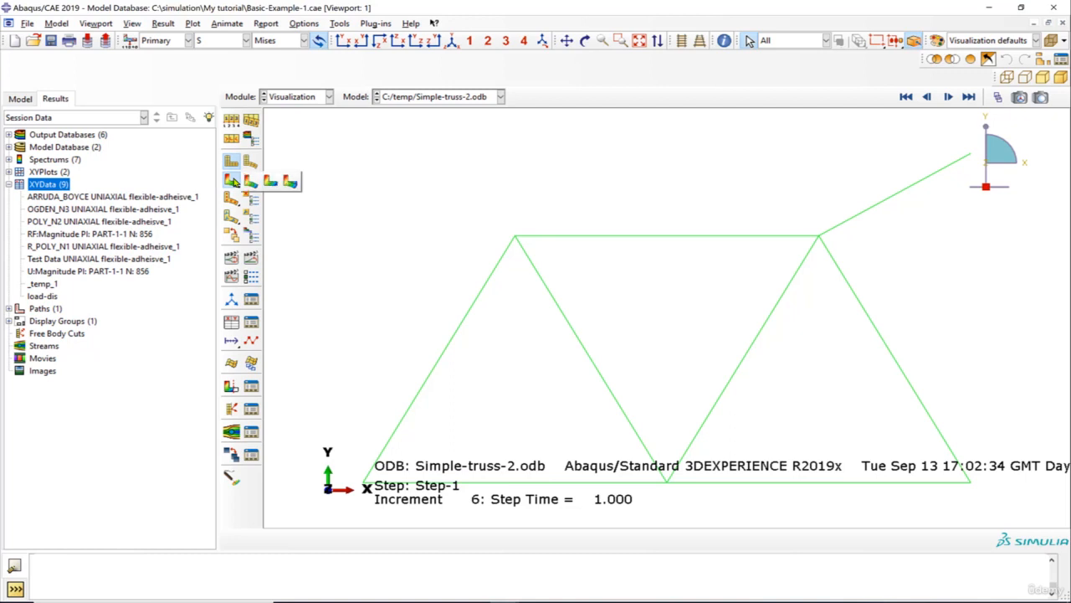
pyautogui.click(233, 180)
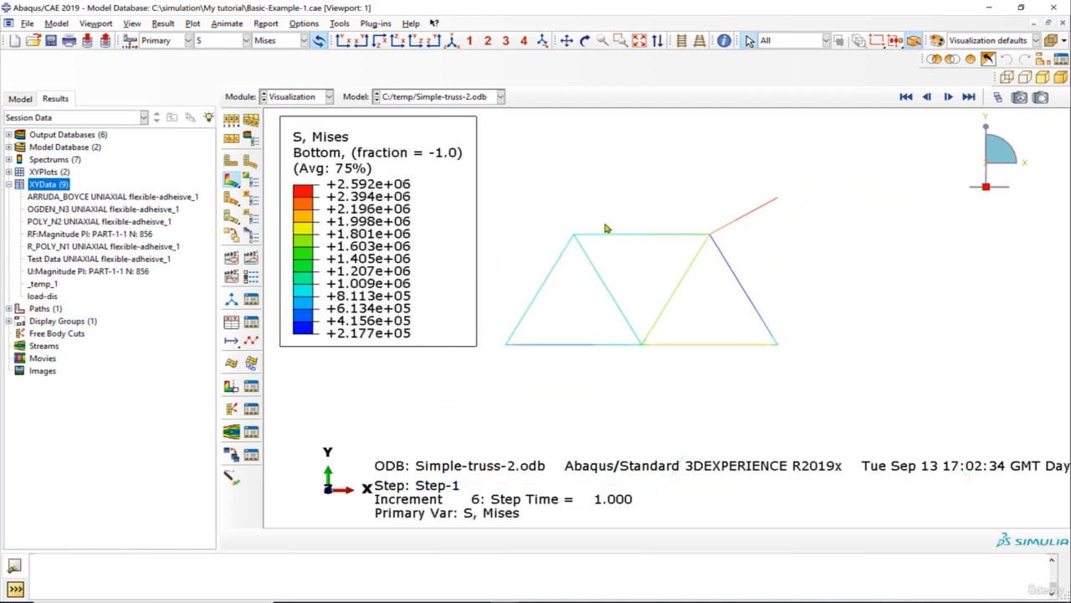
pyautogui.scroll(-1, 369, 168)
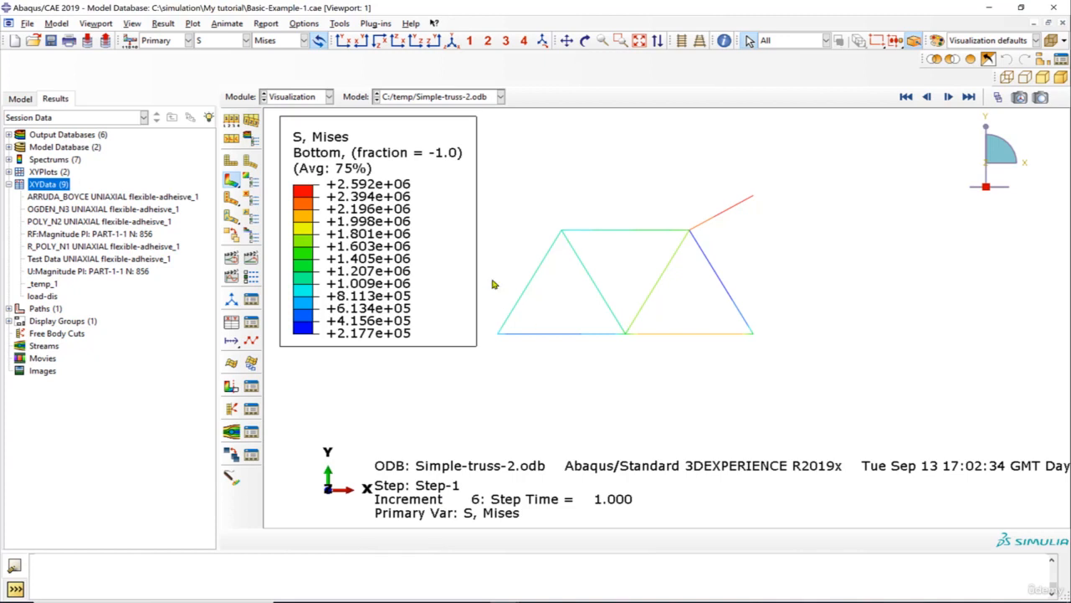
# - Switch the contour plot to reaction force magnitude (RF) and start probing values at nodes selected from the viewport
pyautogui.click(244, 40)
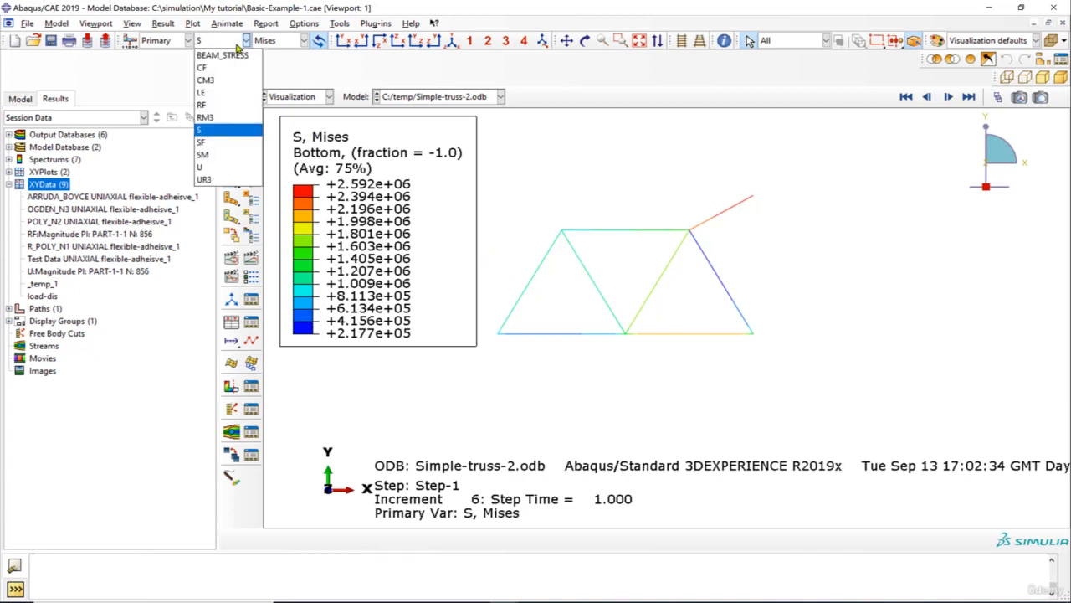
pyautogui.click(226, 107)
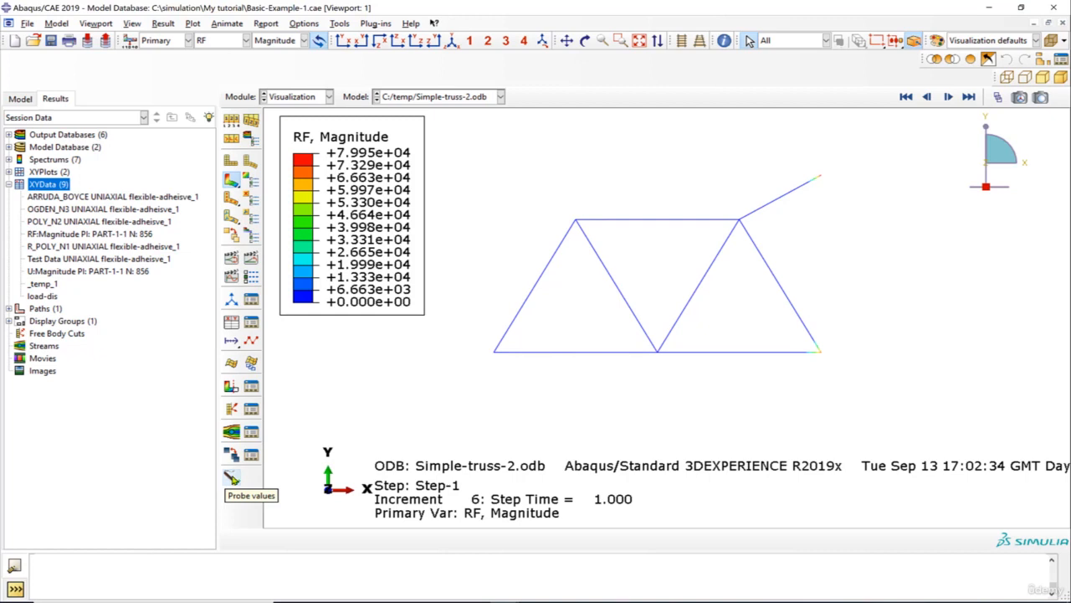
pyautogui.click(232, 477)
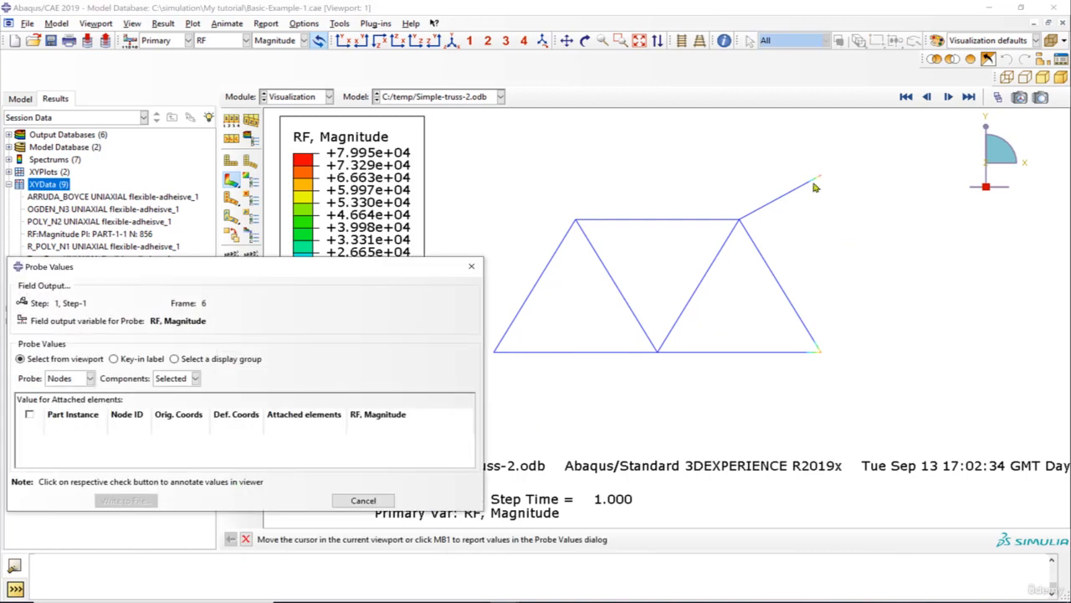
pyautogui.moveTo(368, 274); pyautogui.dragTo(473, 211)
pyautogui.click(192, 315)
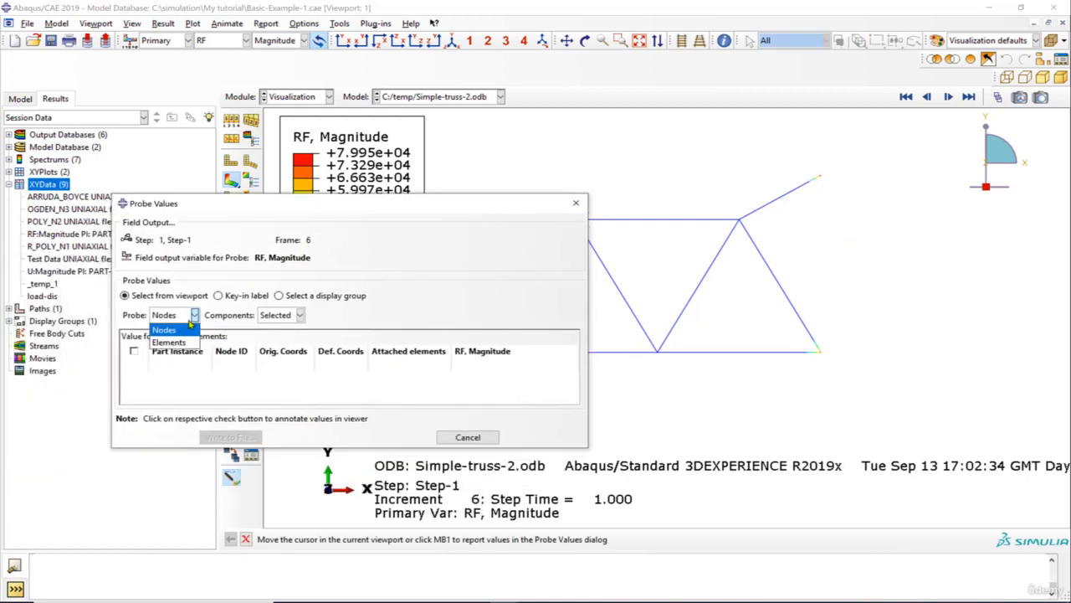
pyautogui.click(173, 330)
# - Probe the reaction magnitudes at the overhanging member's free end and at support E, comparing them with the PowerPoint hand calculation
pyautogui.moveTo(820, 177)
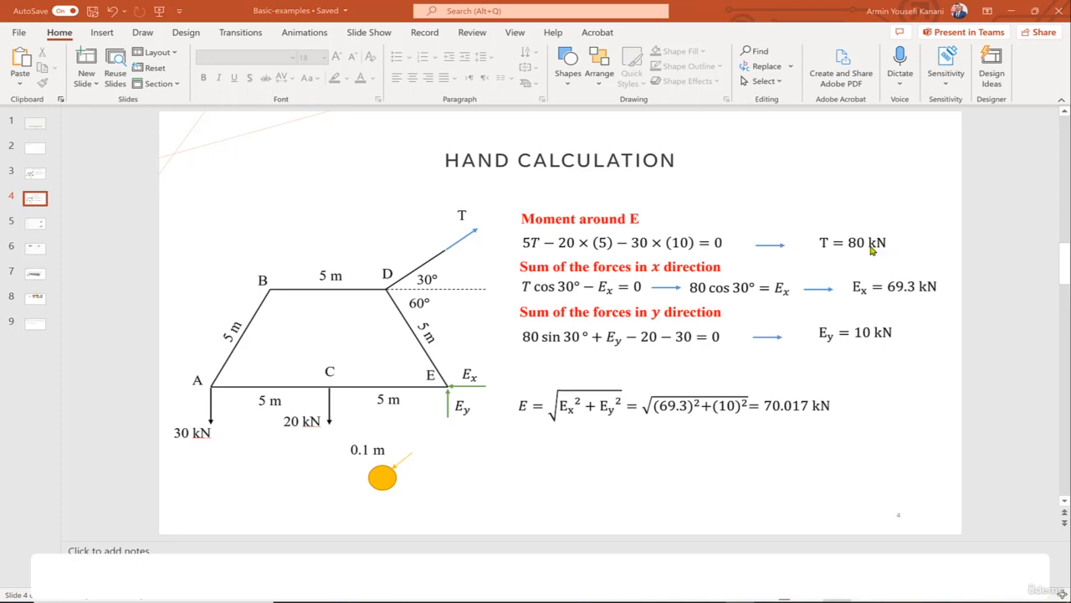
pyautogui.click(1013, 12)
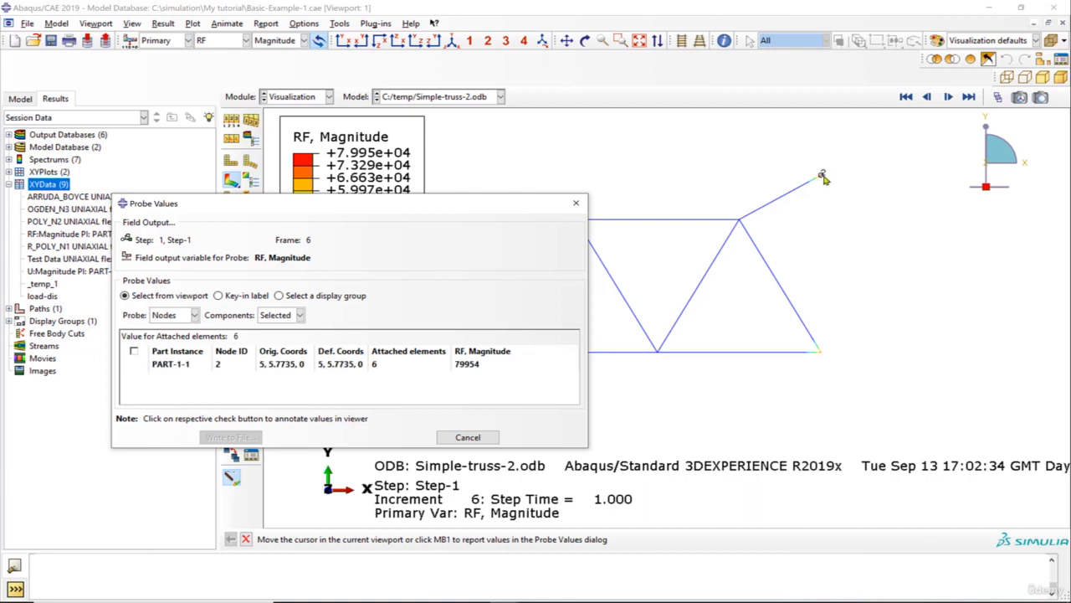
pyautogui.moveTo(822, 353)
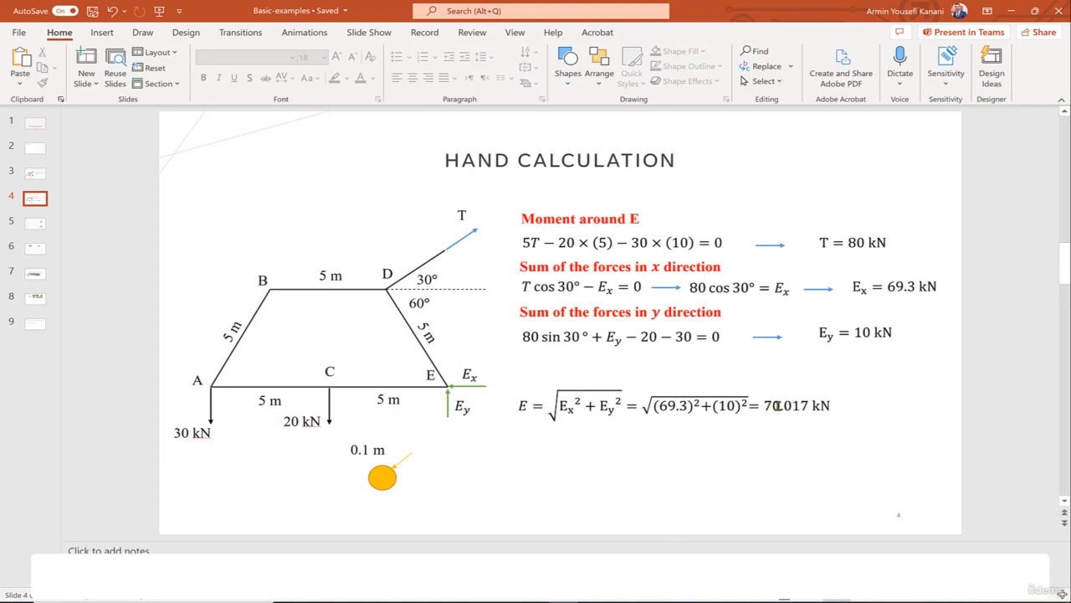
pyautogui.click(1020, 8)
pyautogui.moveTo(822, 352)
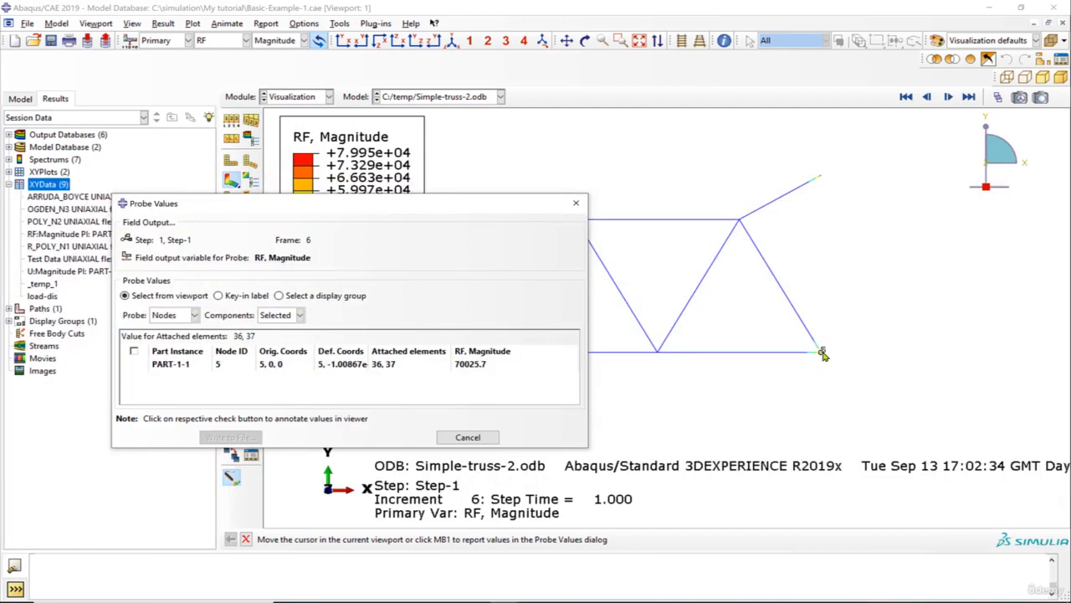
# - Display the reaction force components RF1 and RF2 in turn and compare them with the hand-calculated Ex and Ey
pyautogui.click(288, 42)
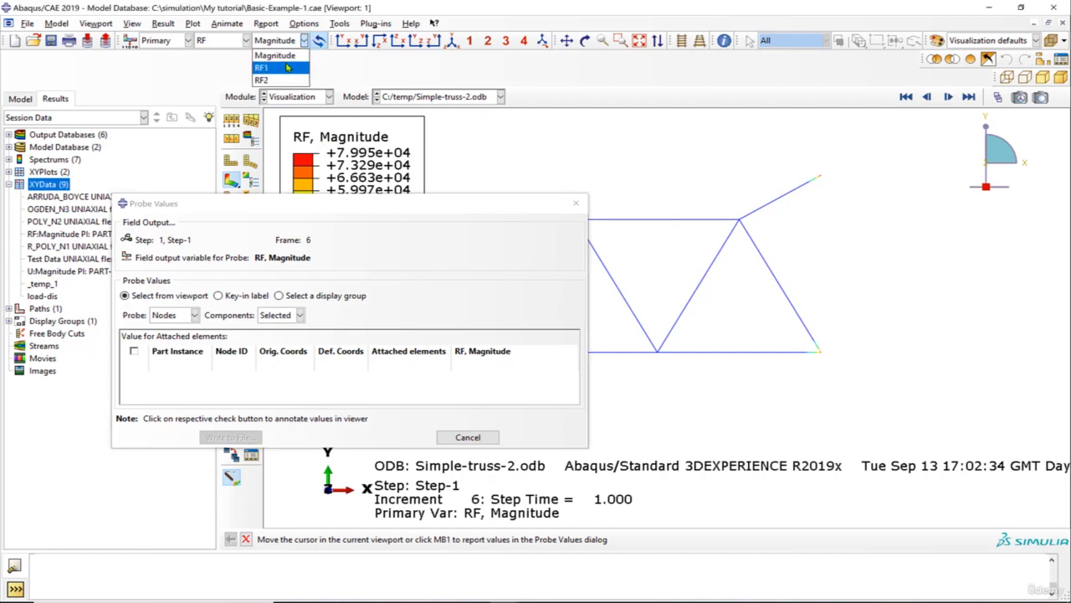
pyautogui.click(287, 67)
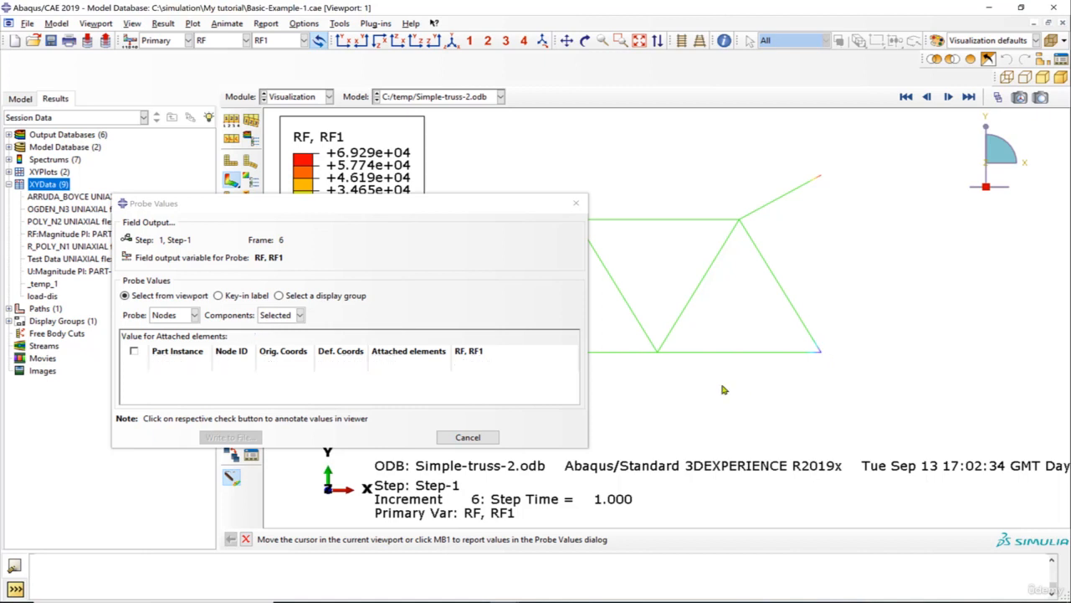
pyautogui.click(709, 520)
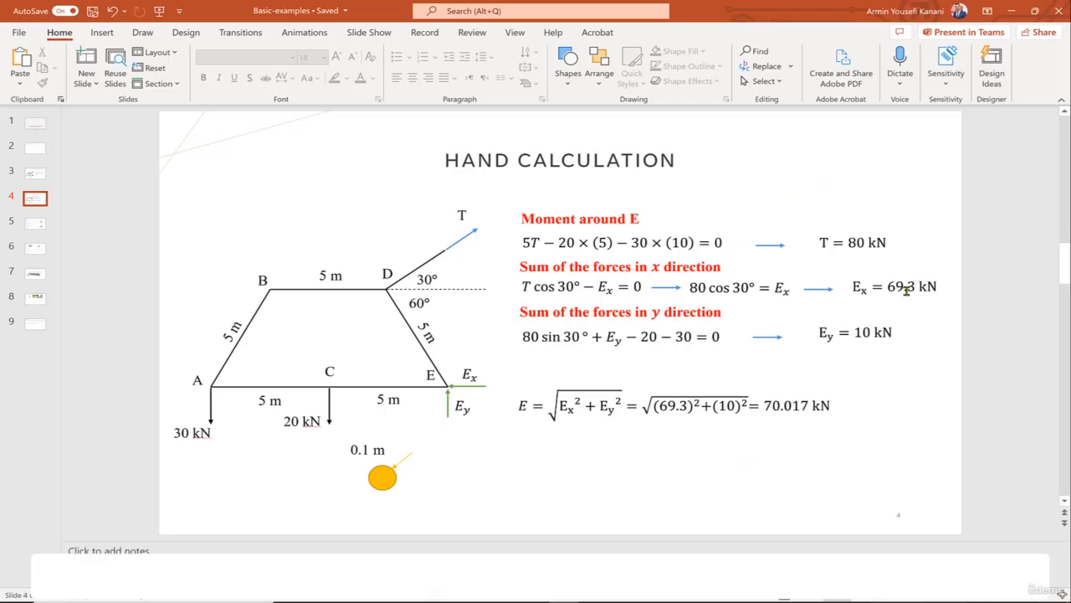
pyautogui.click(1011, 11)
pyautogui.click(288, 42)
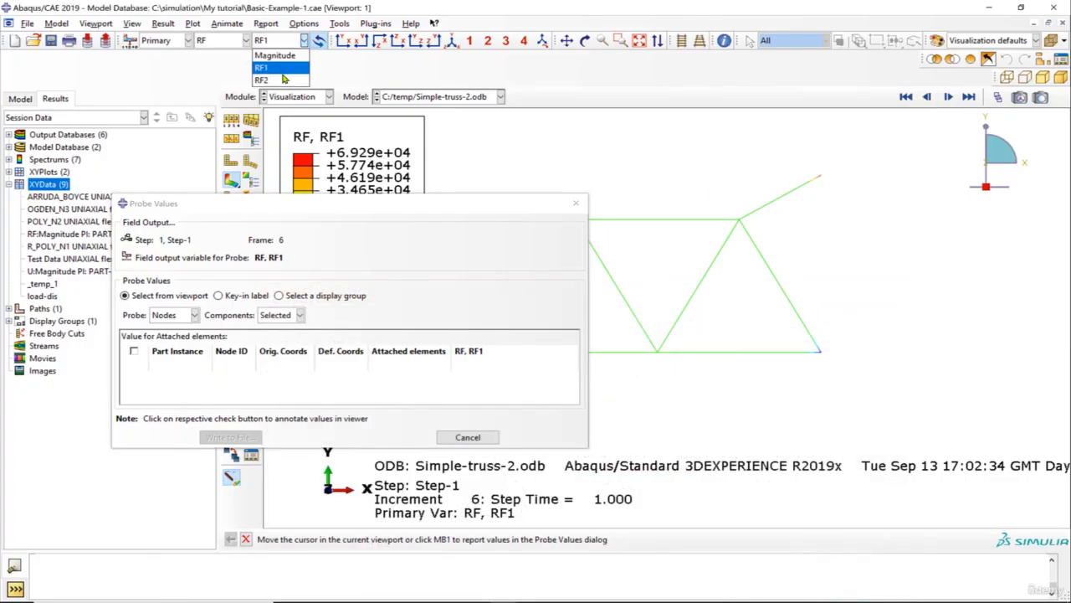
pyautogui.click(285, 74)
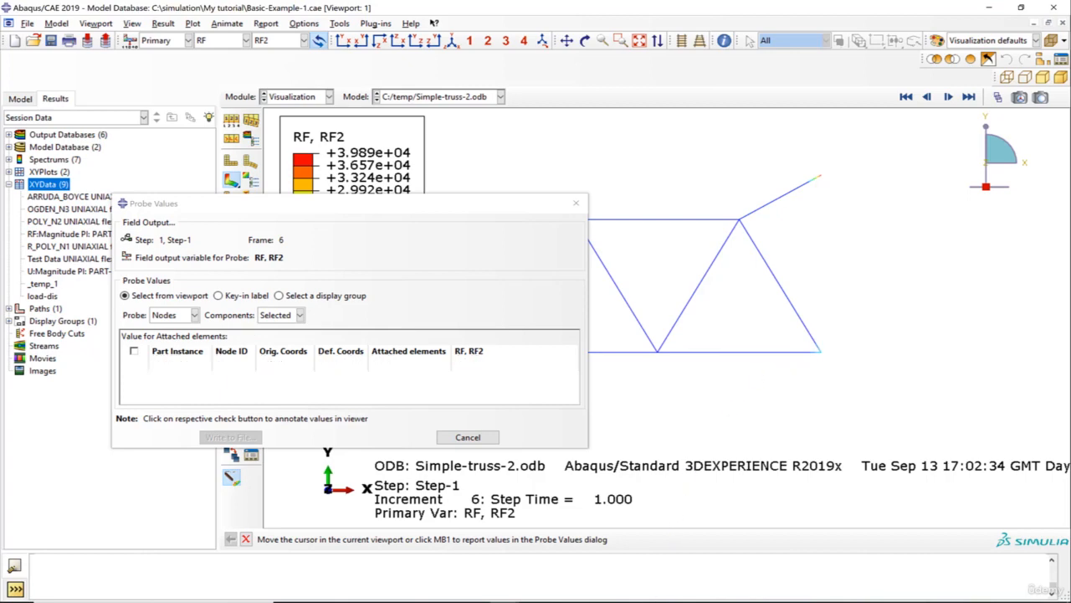
pyautogui.hotkey('alt', 'Tab')
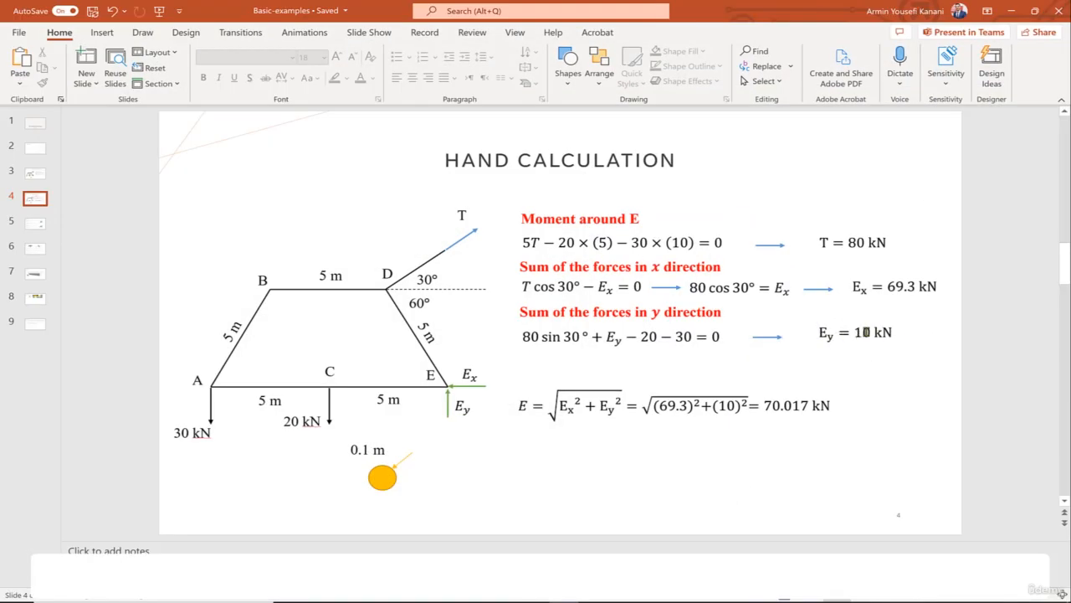
# - Bring up slide 5 with the member force calculations, and plot section force SF1 with the whole truss in view
pyautogui.click(40, 223)
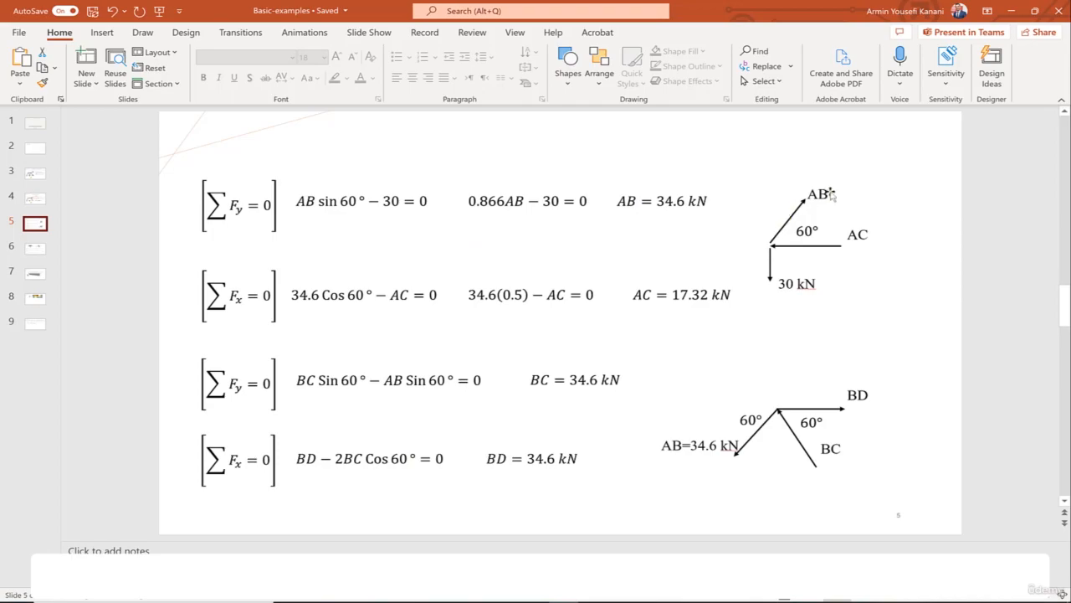
pyautogui.click(1011, 11)
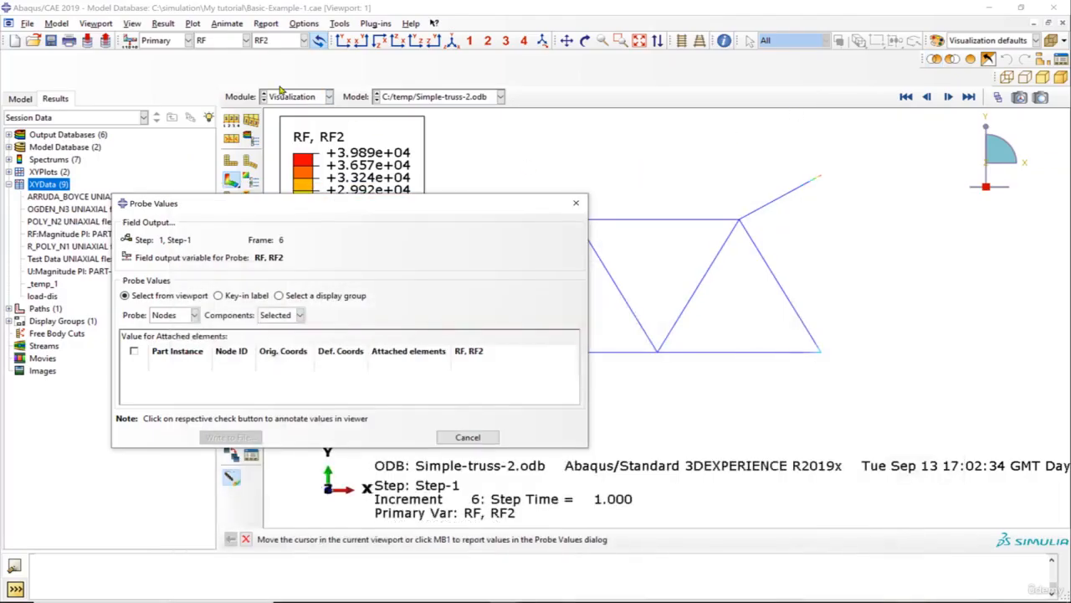
pyautogui.click(217, 41)
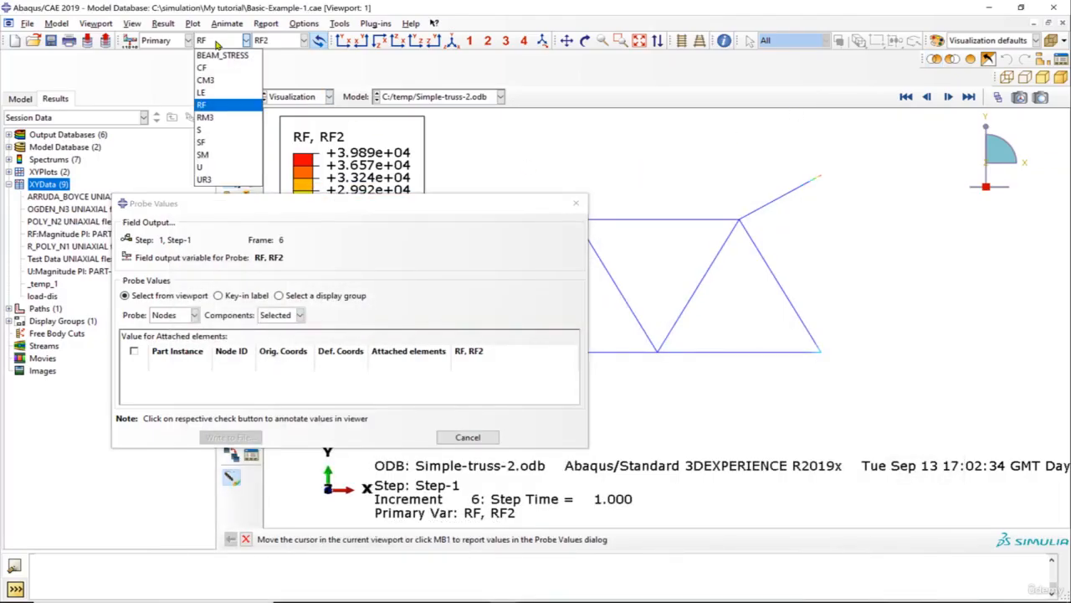
pyautogui.click(216, 142)
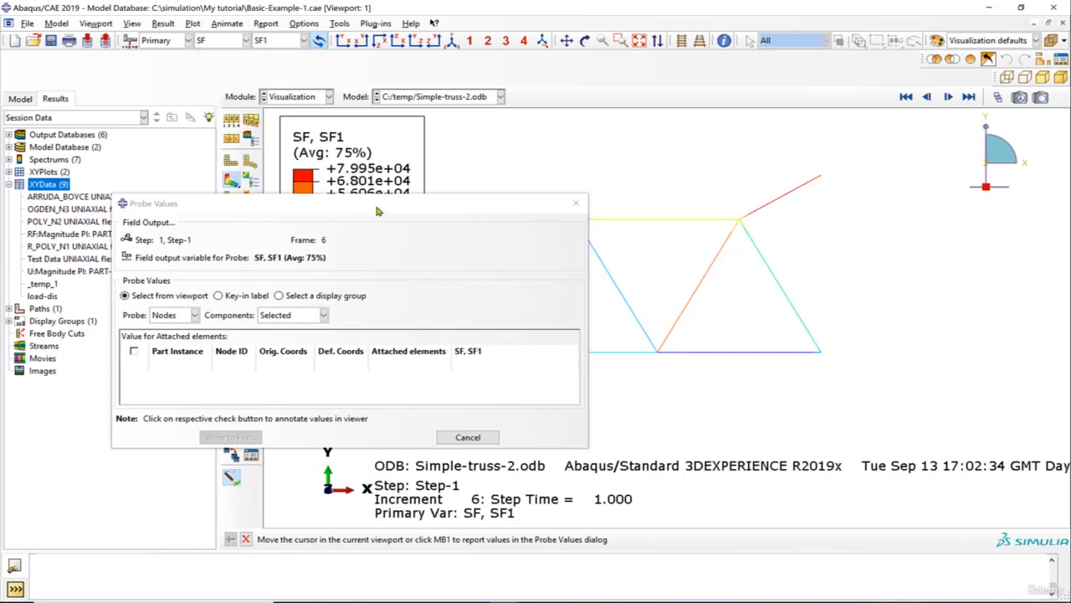
pyautogui.moveTo(376, 209); pyautogui.dragTo(265, 106)
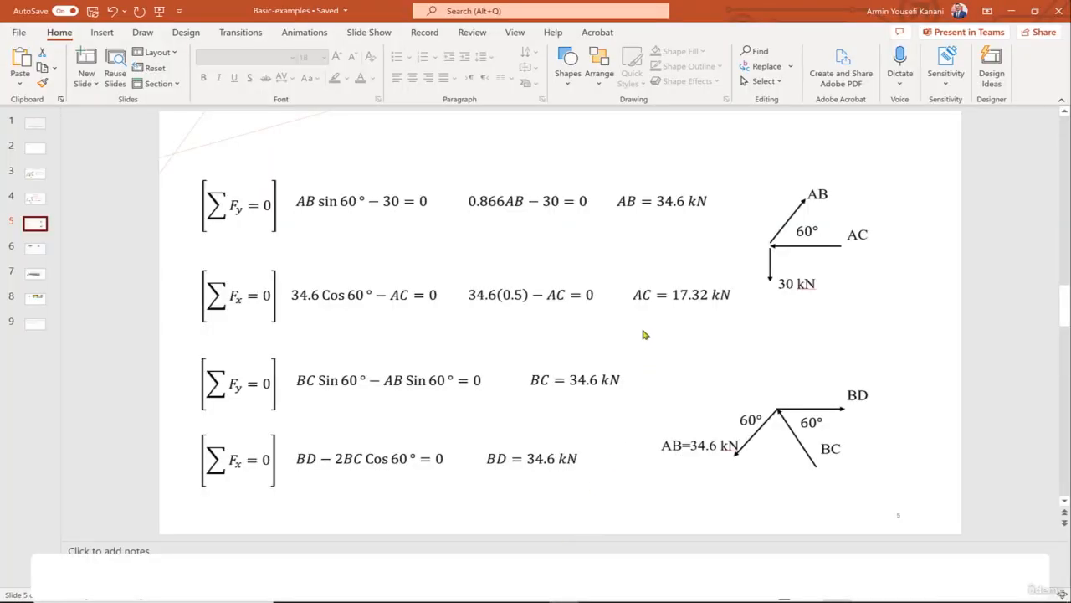
# - Probe SF1 along members AB, AC, BC and BD and compare the axial forces with the hand calculations on slide 5
pyautogui.click(670, 201)
pyautogui.click(670, 201)
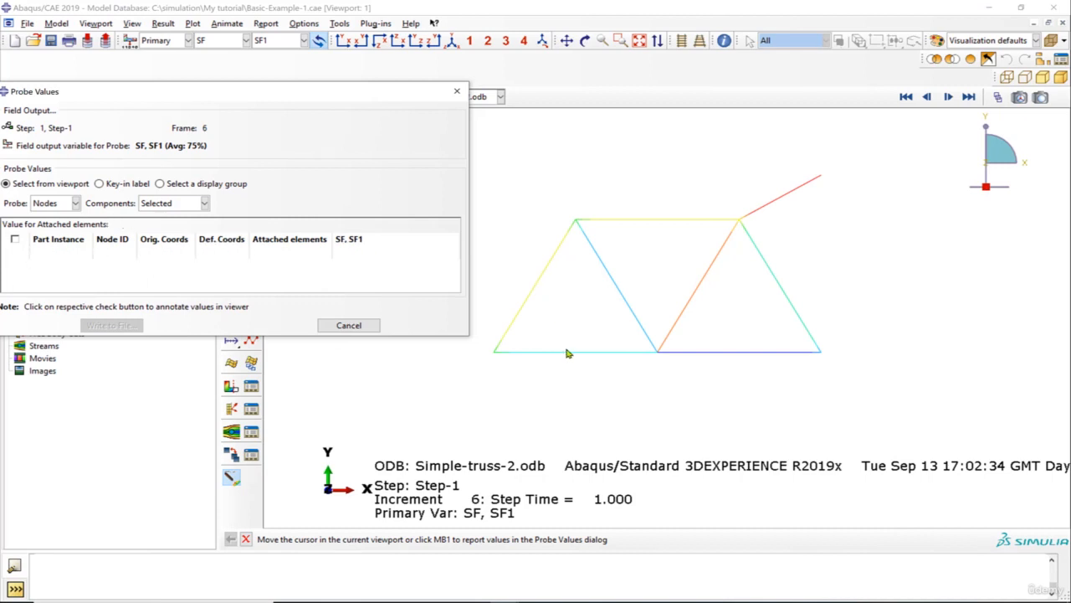
pyautogui.moveTo(564, 353)
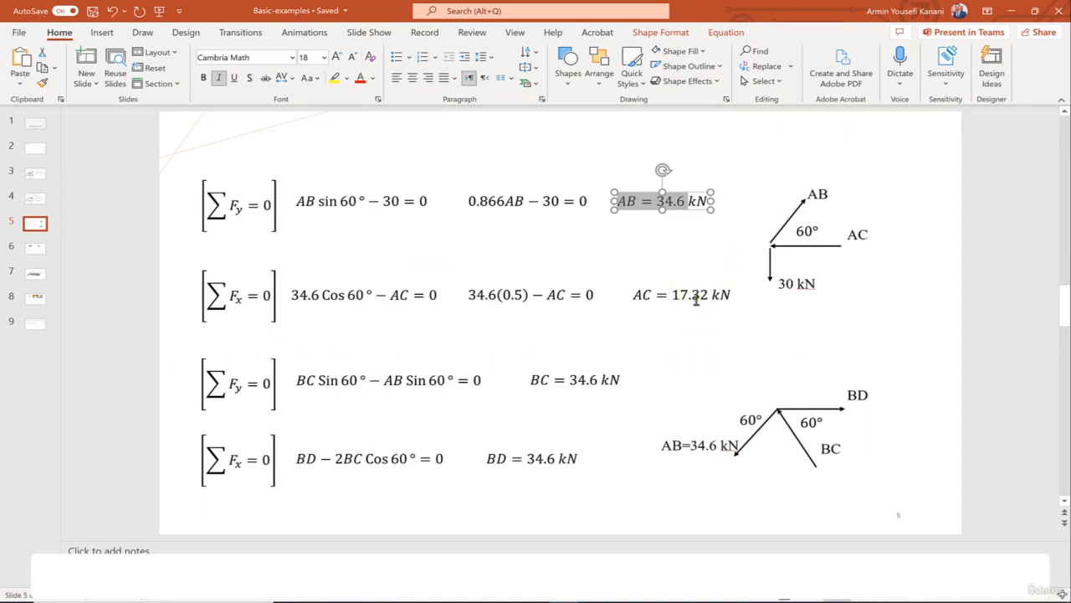
pyautogui.click(1010, 12)
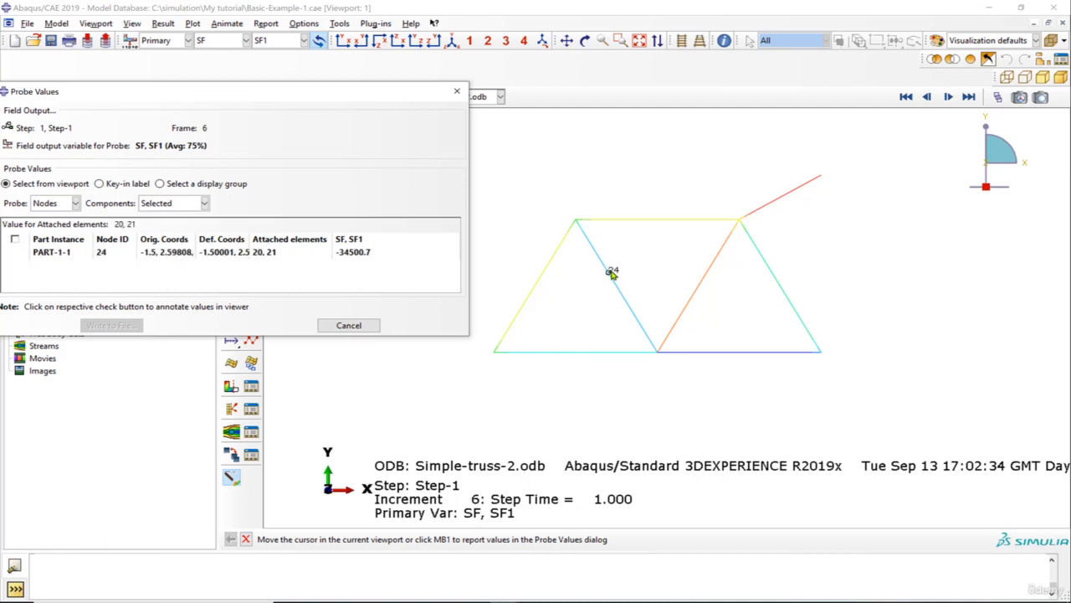
pyautogui.click(520, 601)
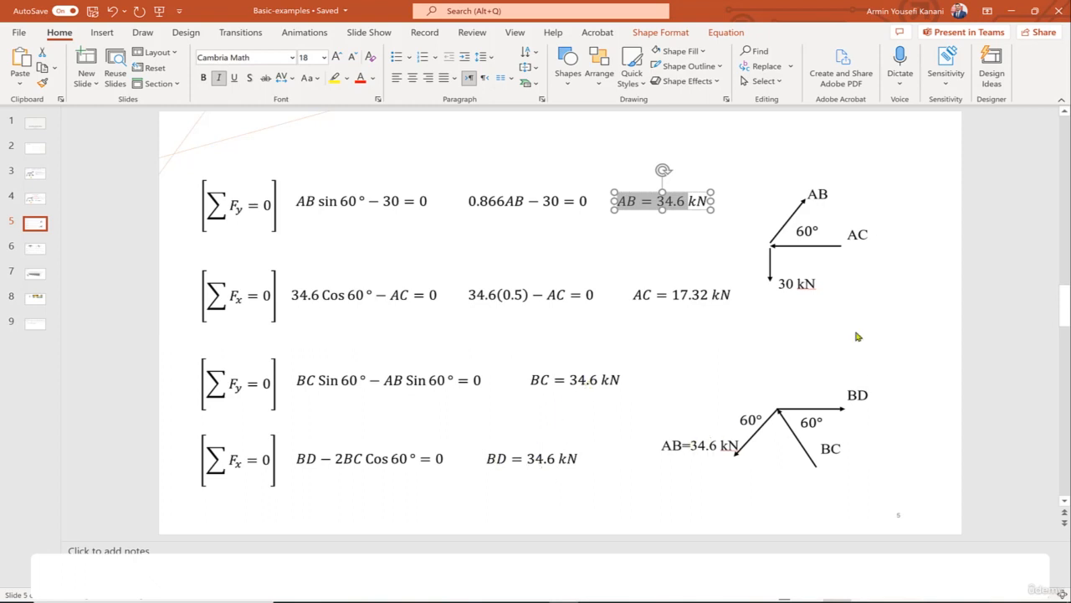
pyautogui.click(1010, 13)
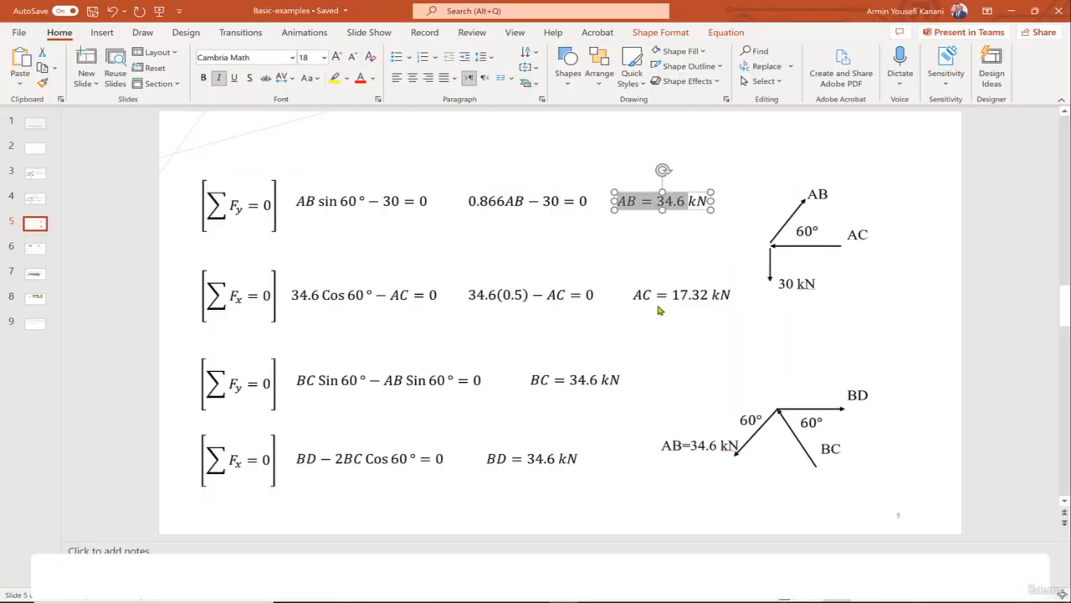
# - Compare the probed SF1 of members CD, CE and DE with the hand calculations on slide 6, and close the value probe
pyautogui.click(33, 249)
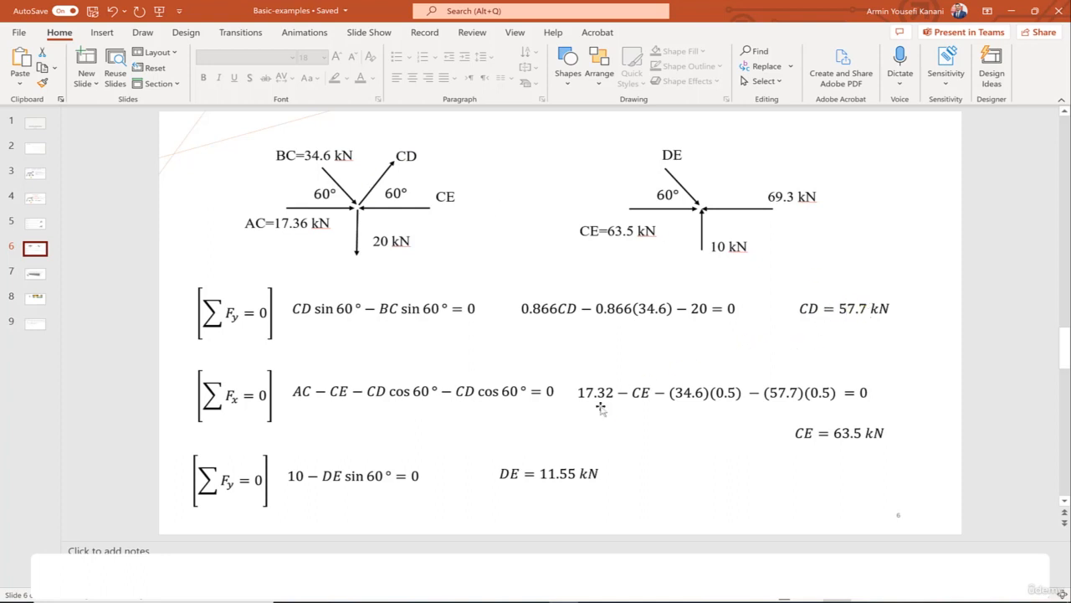
pyautogui.hotkey('alt', 'Tab')
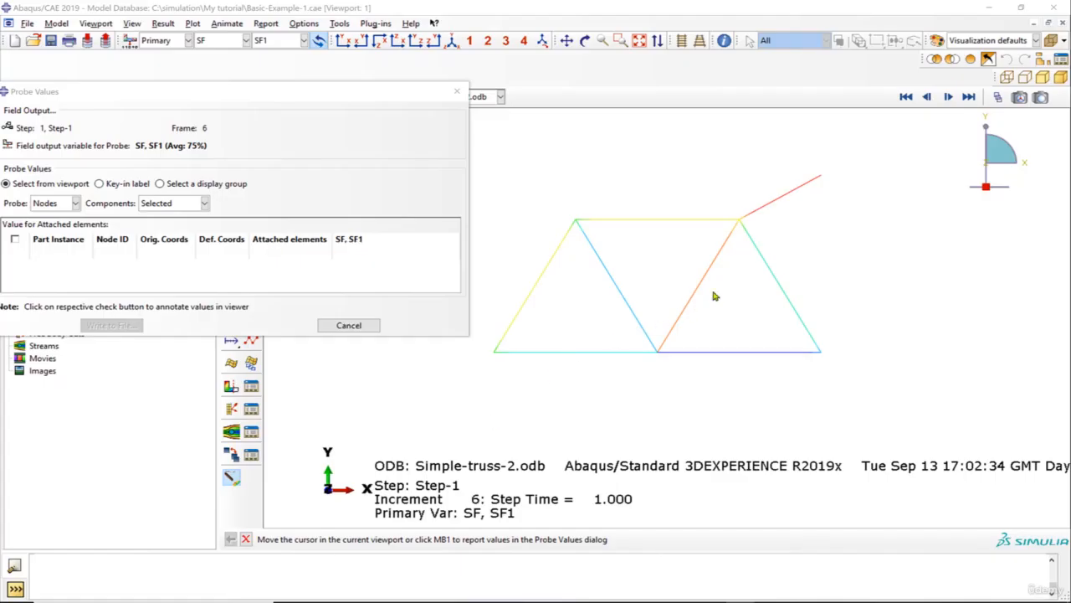
pyautogui.moveTo(718, 259)
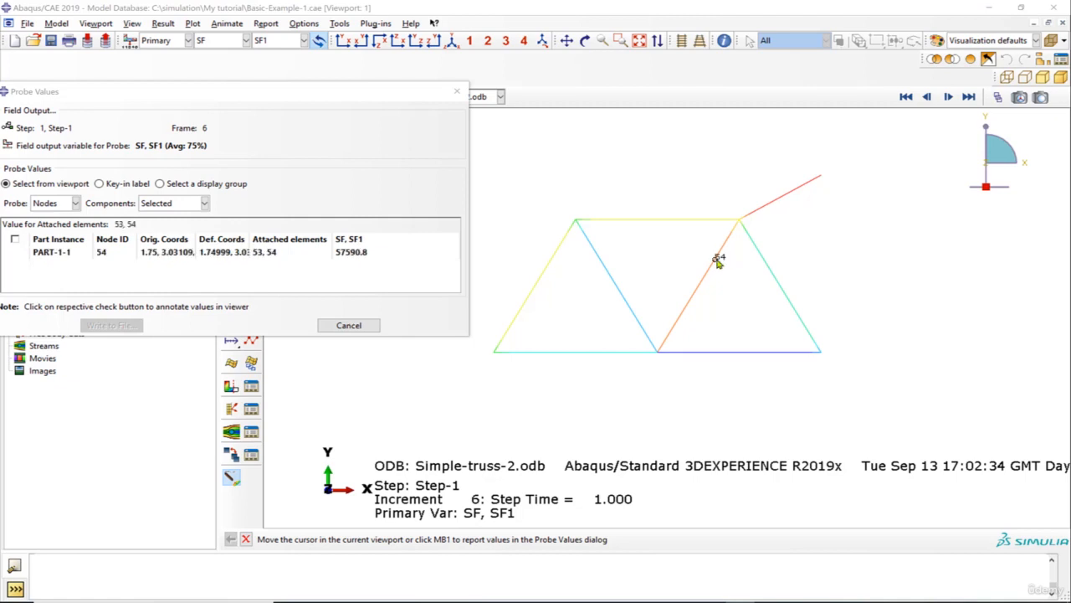
pyautogui.moveTo(744, 355)
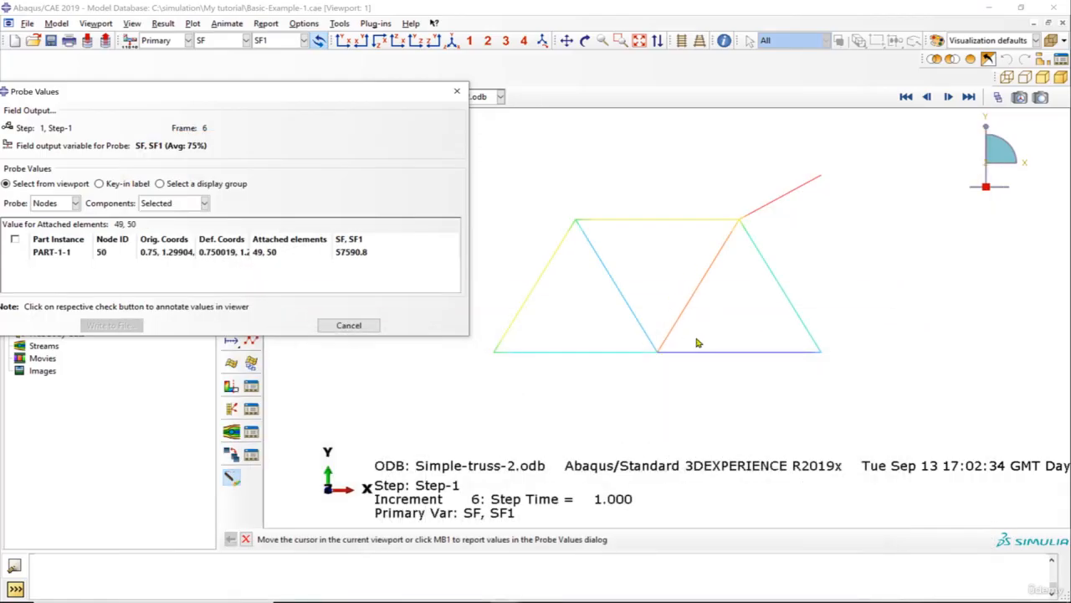
pyautogui.moveTo(725, 351)
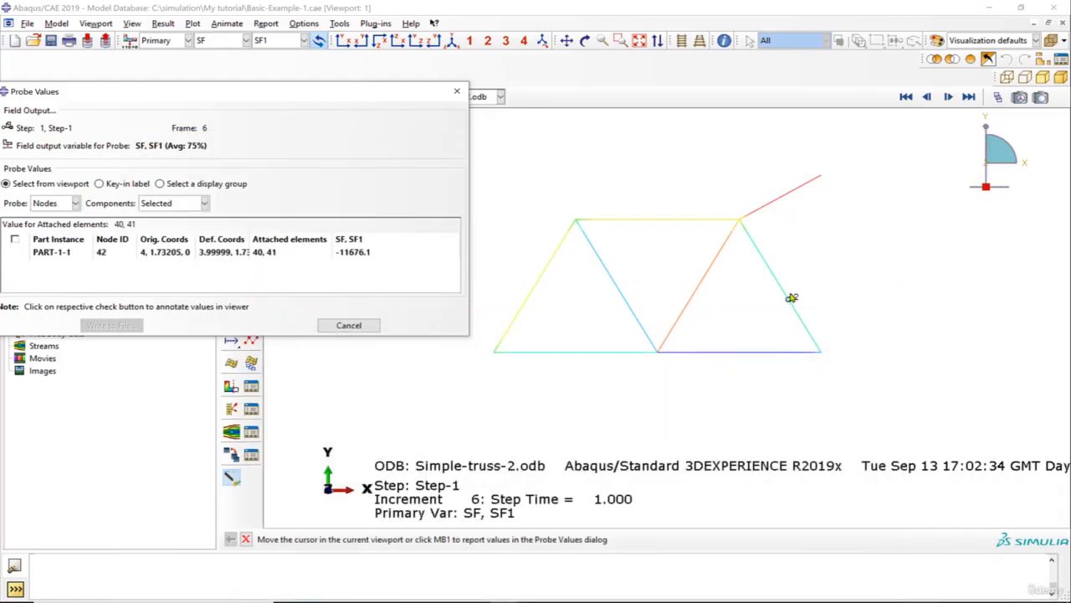
pyautogui.moveTo(782, 286)
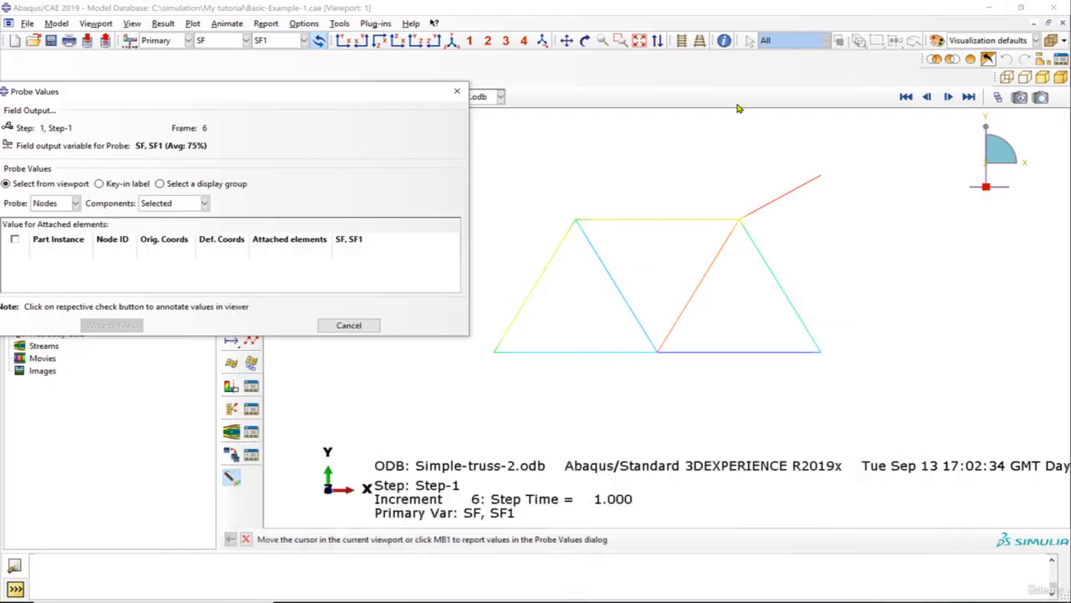
pyautogui.click(457, 90)
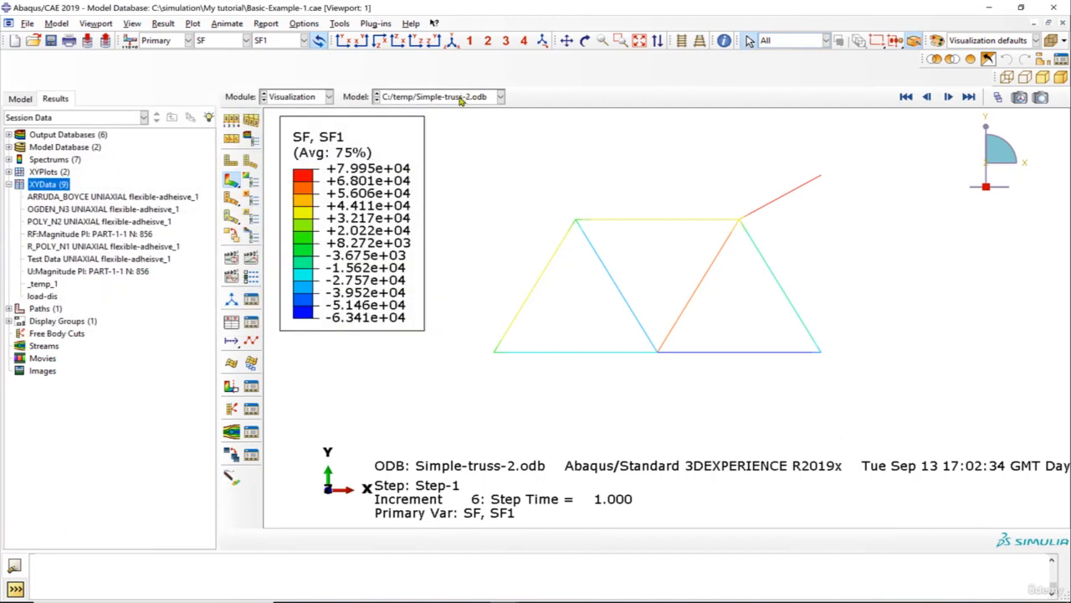